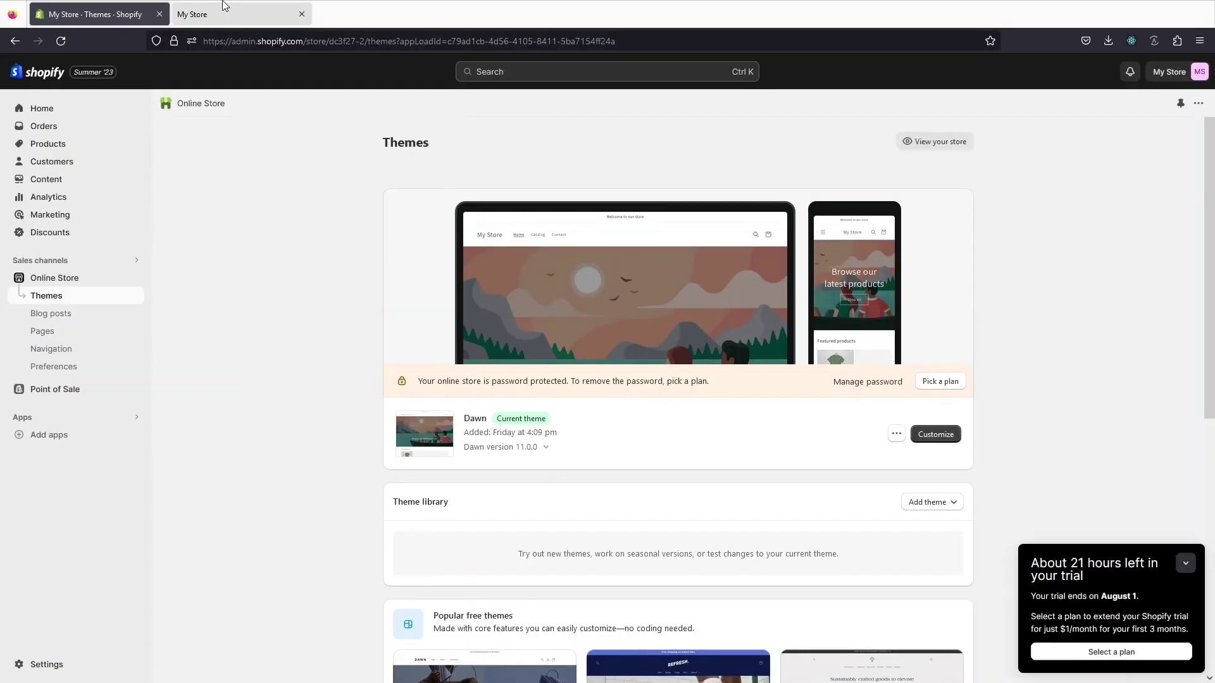
Step: Switch to the My Store tab to view the live Dawn storefront
{"action": "left_click", "coordinate": [223, 14]}
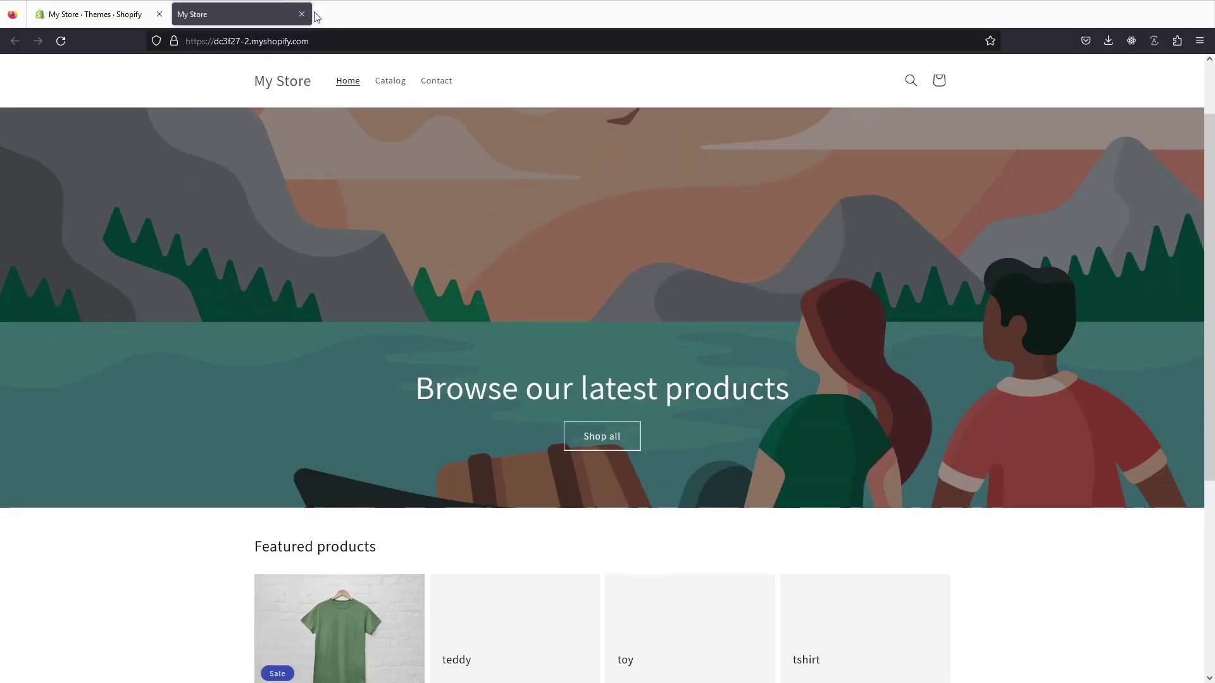
Step: In a new tab, search Google for 'debutify' and open the Debutify website
{"action": "left_click", "coordinate": [331, 19]}
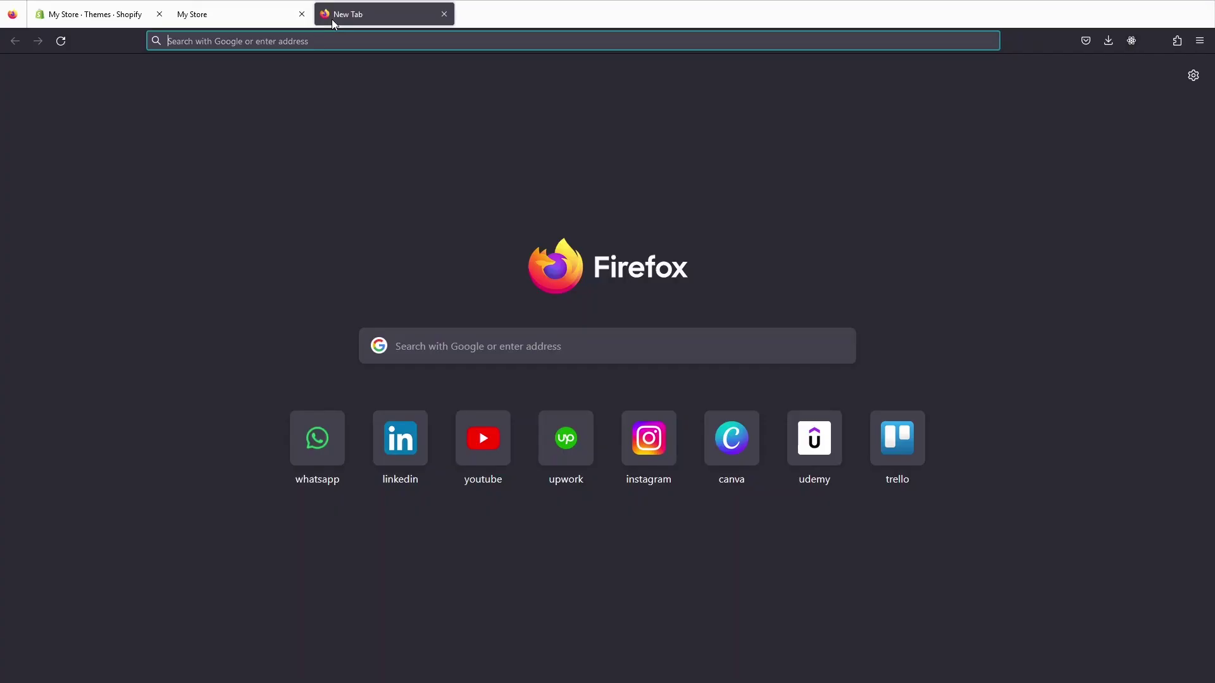
{"action": "type", "text": "google.com"}
{"action": "key", "text": "Return"}
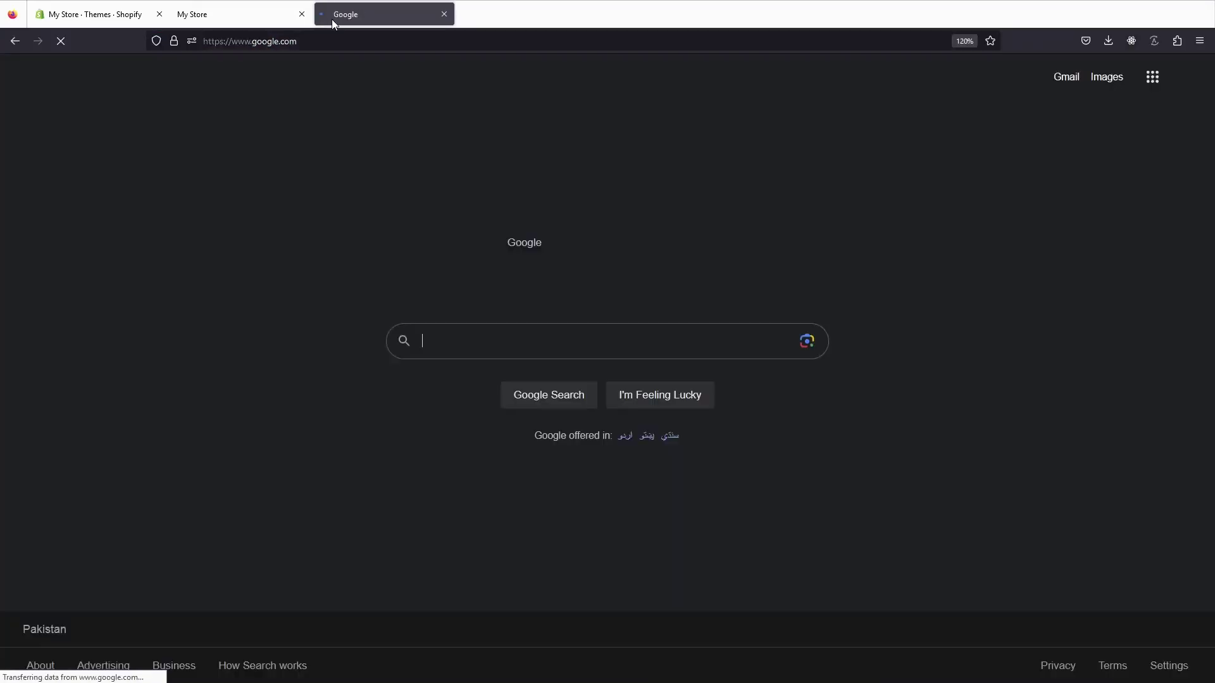
{"action": "left_click", "coordinate": [493, 297]}
{"action": "type", "text": "de"}
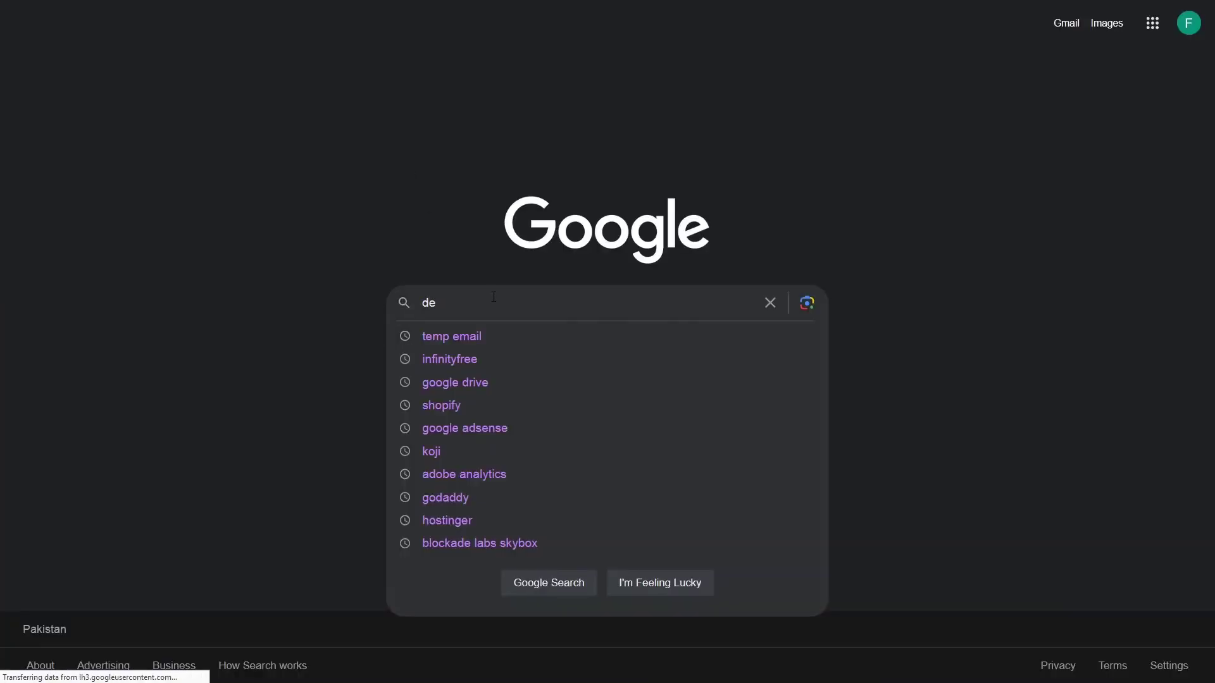
{"action": "key", "text": "Down"}
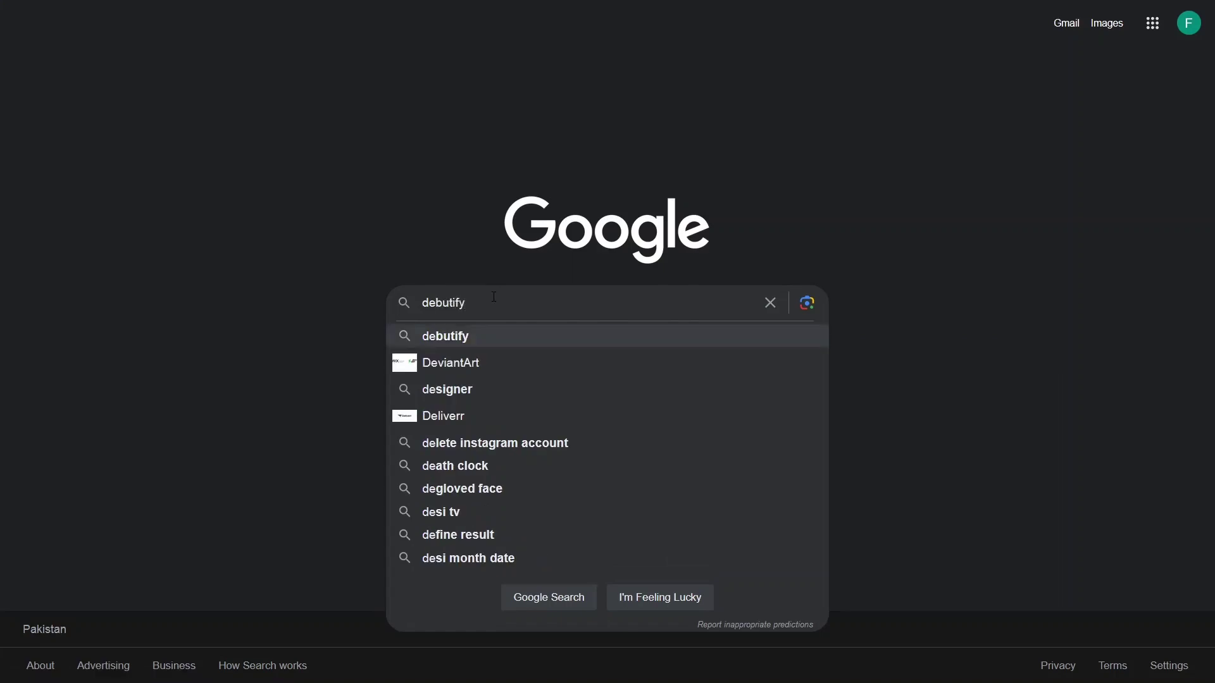
{"action": "key", "text": "Return"}
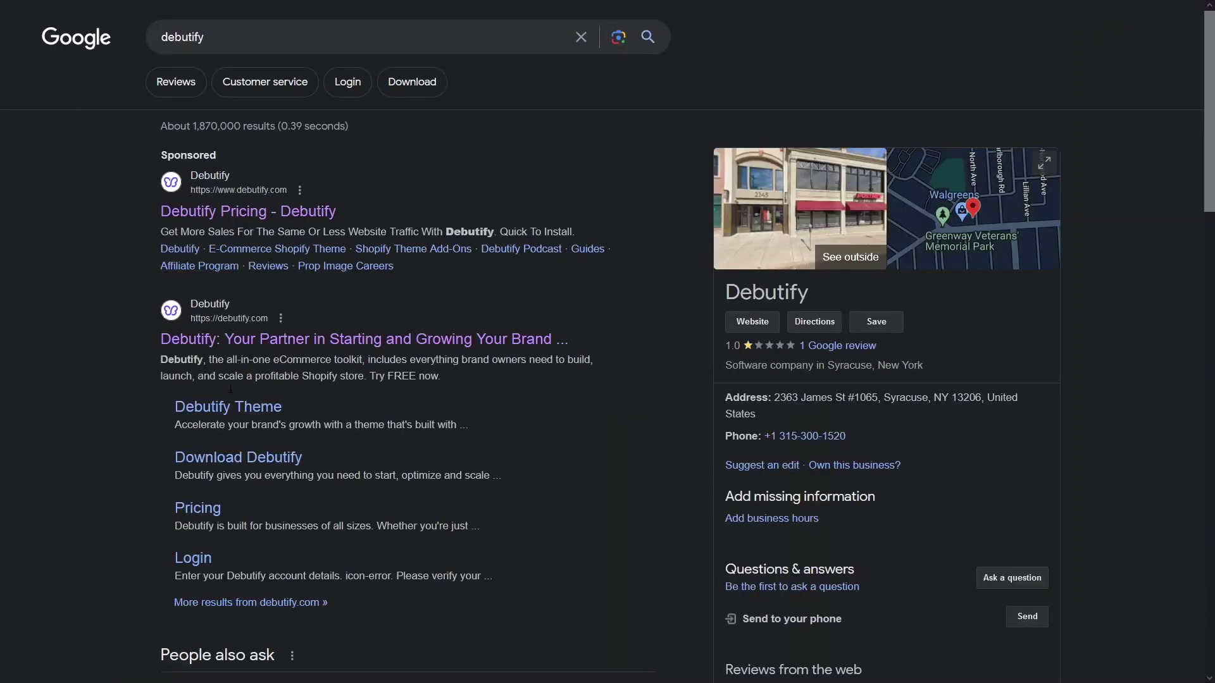
{"action": "left_click", "coordinate": [266, 342]}
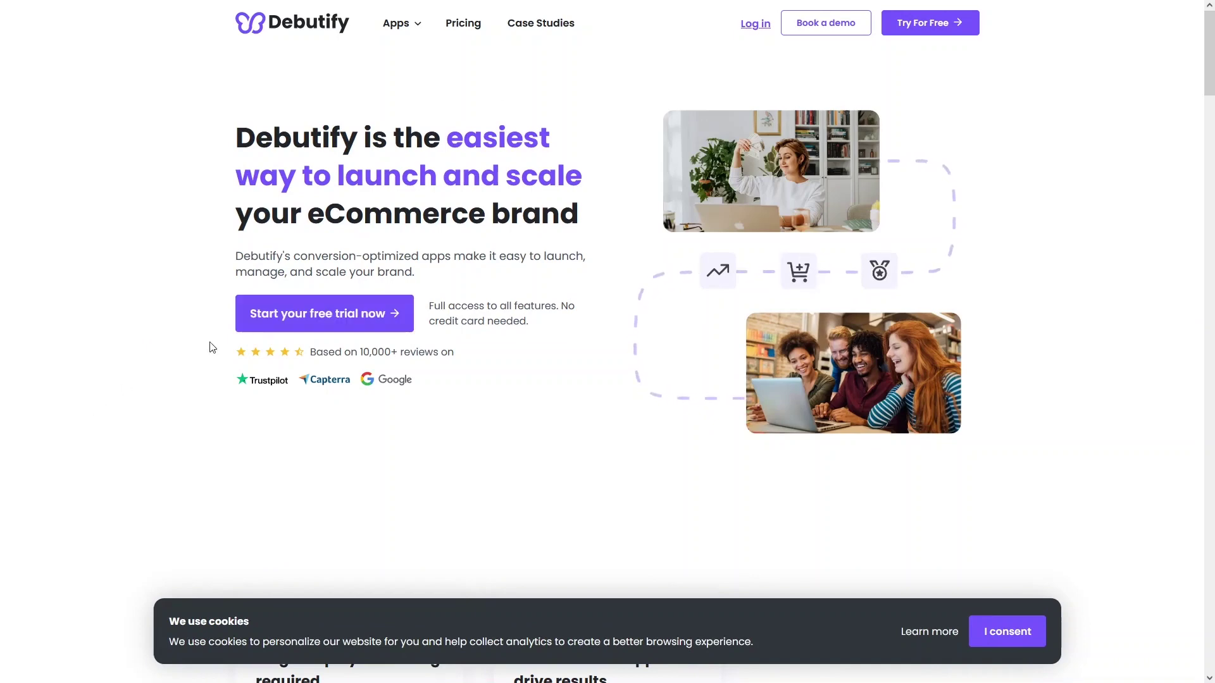
Step: Start the free-trial sign-up and enter the full name, e-mail address and account password
{"action": "left_click", "coordinate": [351, 330]}
{"action": "left_click", "coordinate": [150, 157]}
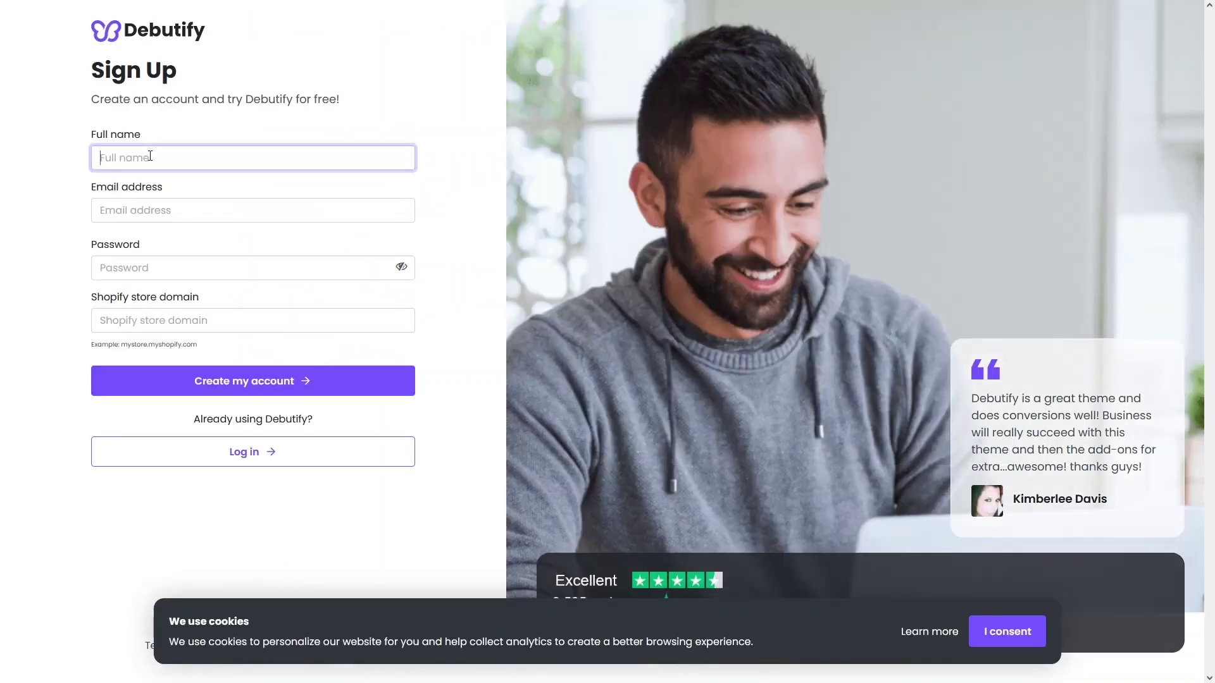
{"action": "key", "text": "Tab"}
{"action": "key", "text": "Tab"}
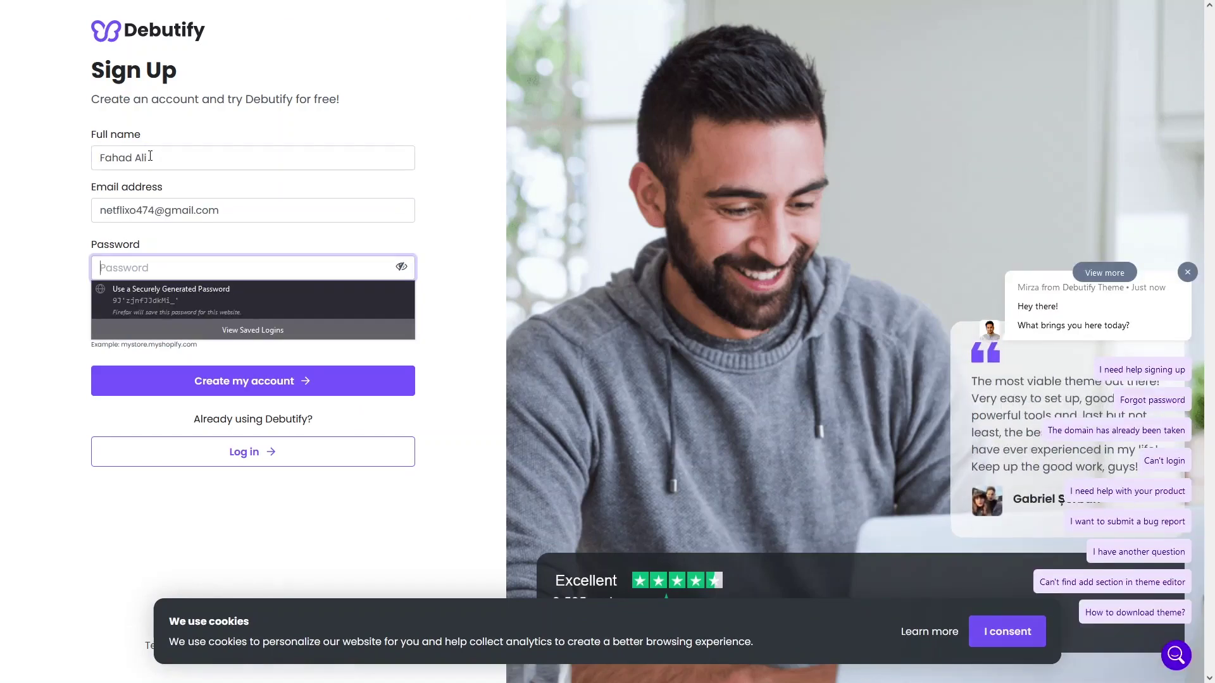
{"action": "type", "text": "**********"}
{"action": "key", "text": "Tab"}
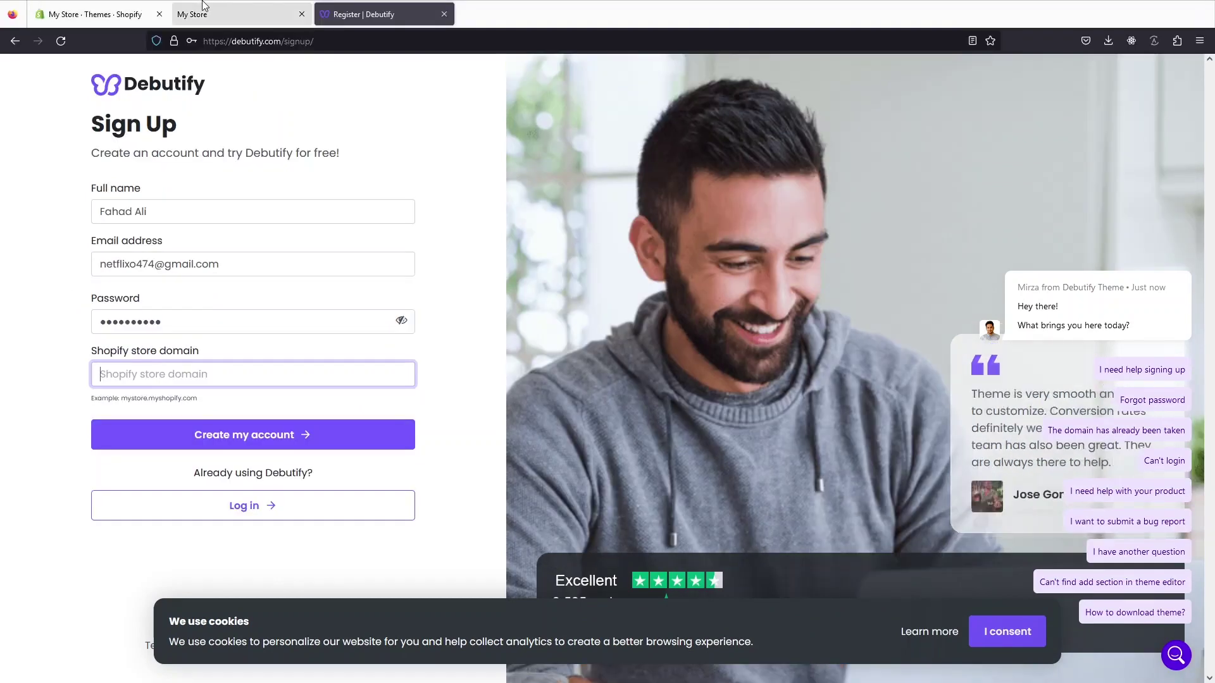
Step: Copy the storefront's myshopify address into the store domain field and create the account
{"action": "left_click", "coordinate": [216, 5]}
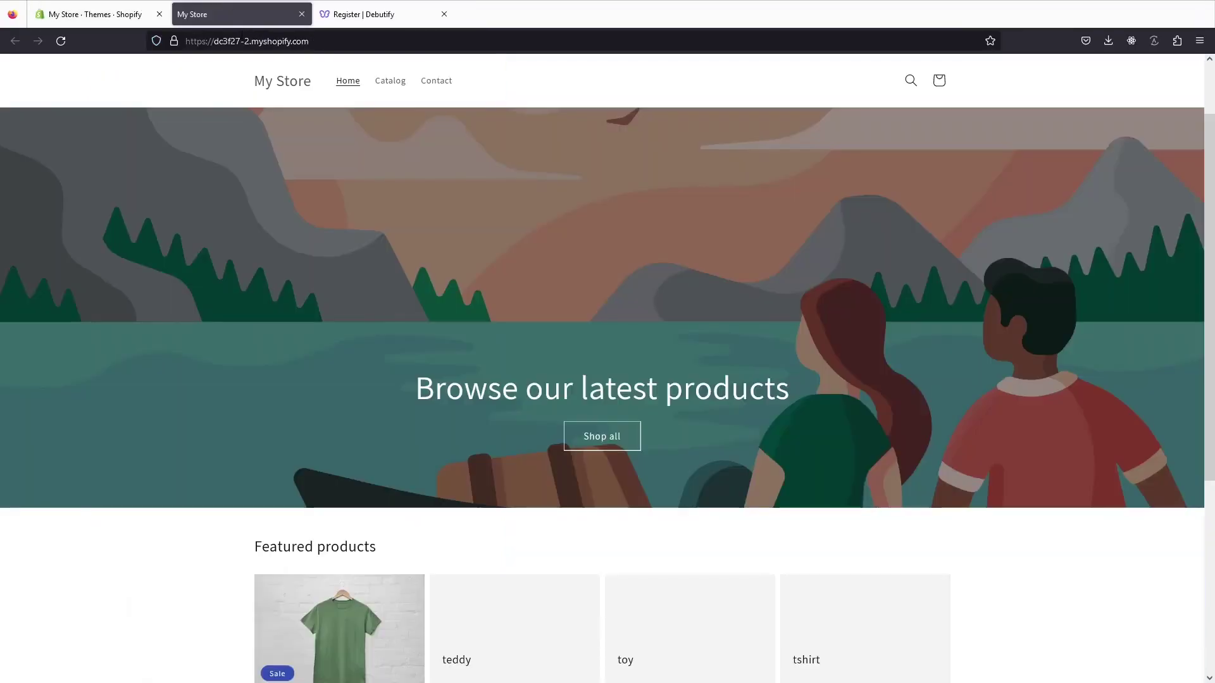
{"action": "left_click", "coordinate": [245, 36]}
{"action": "key", "text": "ctrl+c"}
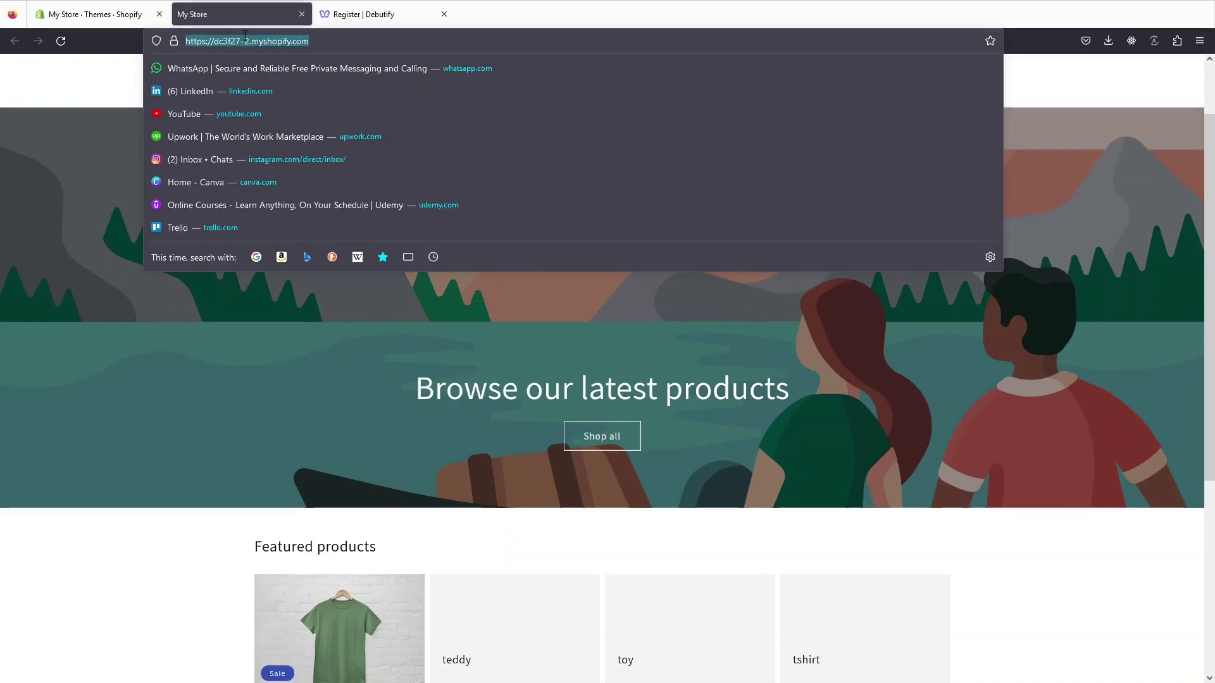
{"action": "key", "text": "ctrl+Tab"}
{"action": "key", "text": "ctrl+v"}
{"action": "left_click", "coordinate": [269, 382]}
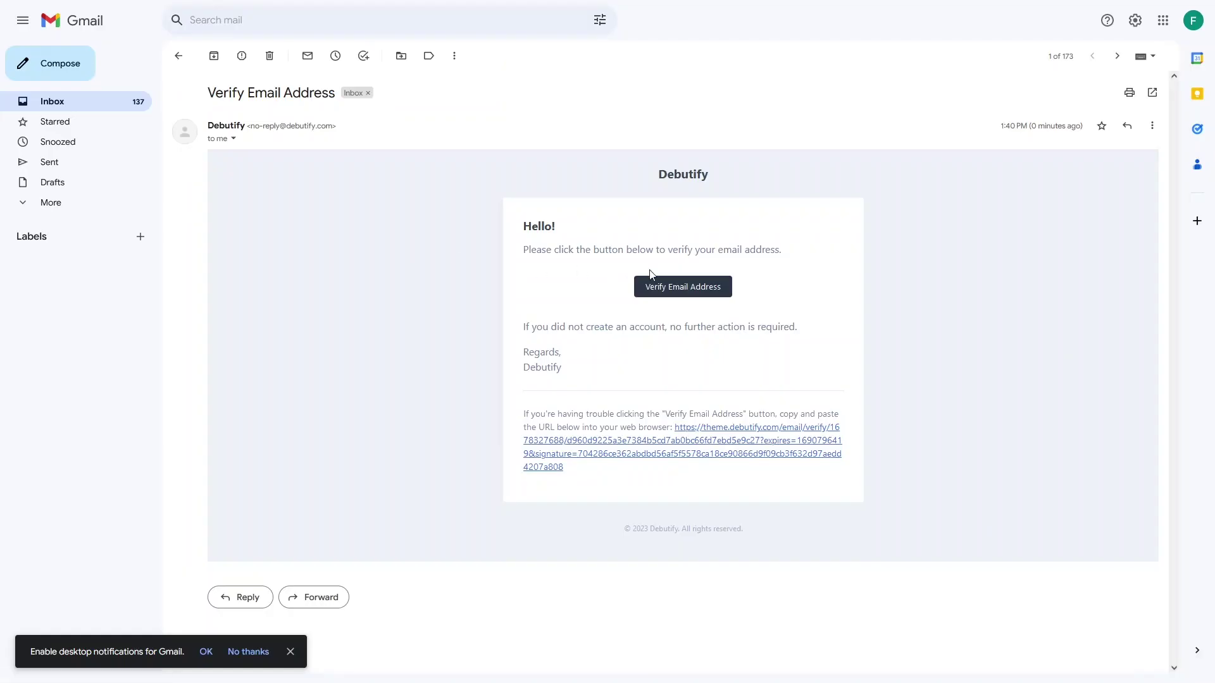
Step: Verify the e-mail address from the Debutify Verify Email Address message
{"action": "left_click", "coordinate": [664, 289]}
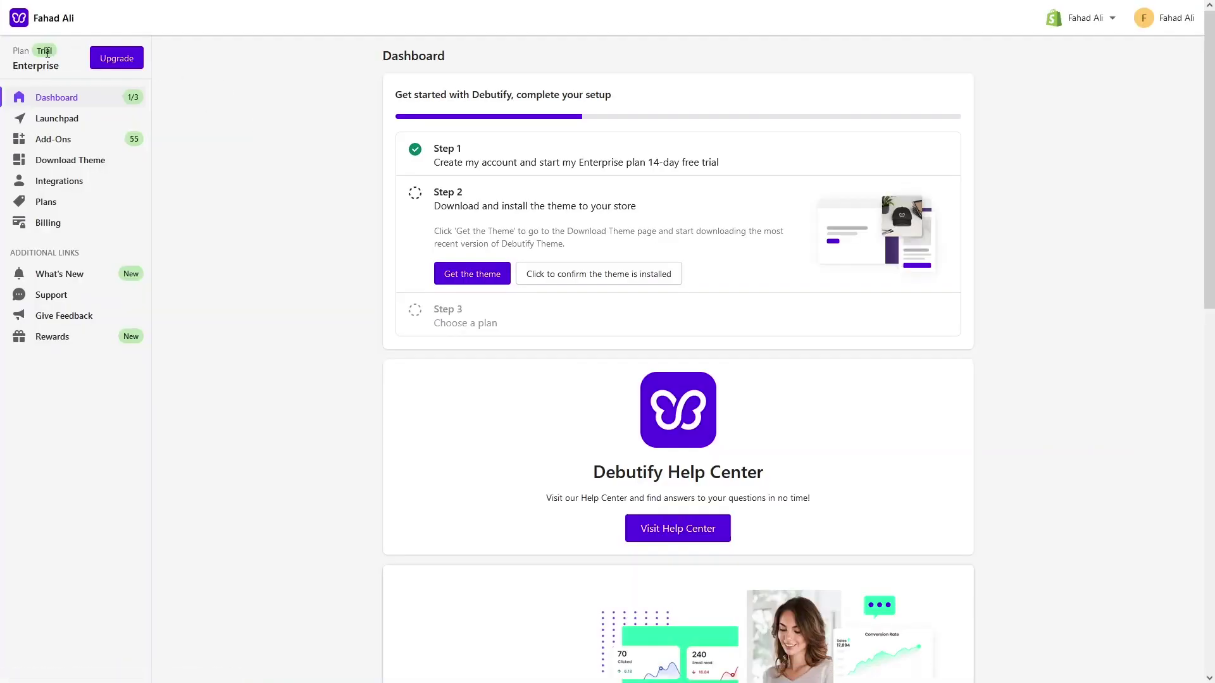
Step: View the Debutify plans, dismiss the Welcome dialog, and go to the Download Theme page
{"action": "left_click", "coordinate": [121, 64]}
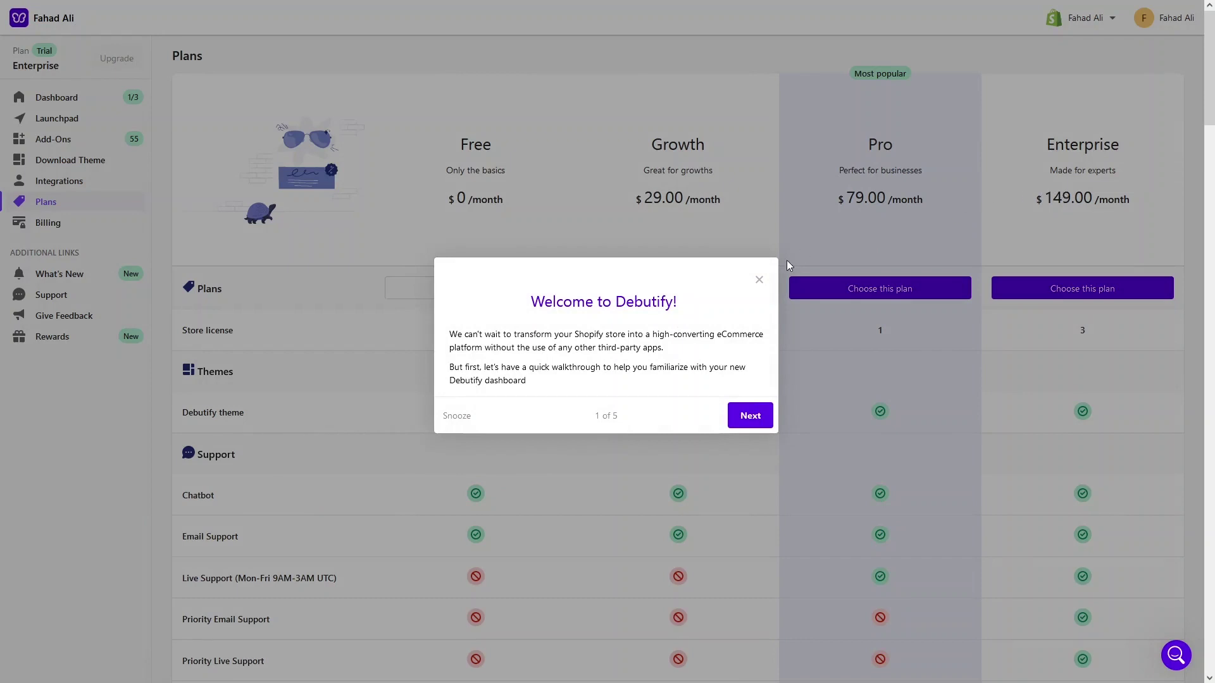
{"action": "left_click", "coordinate": [759, 279]}
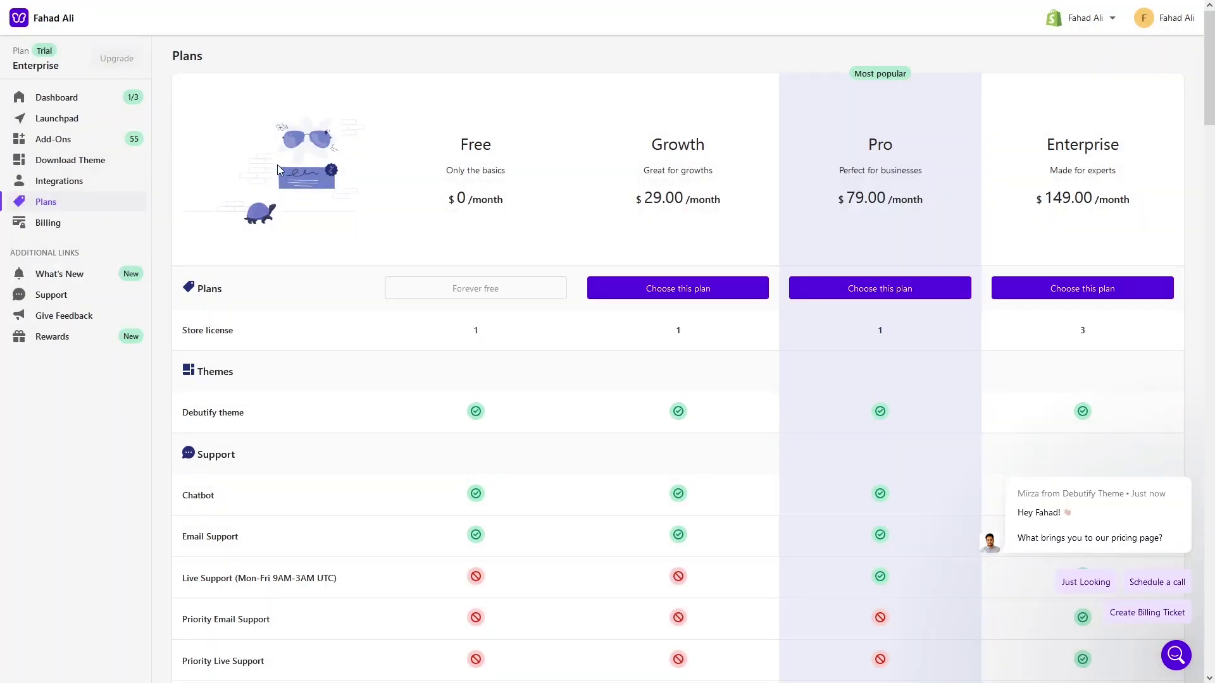
{"action": "left_click", "coordinate": [93, 166]}
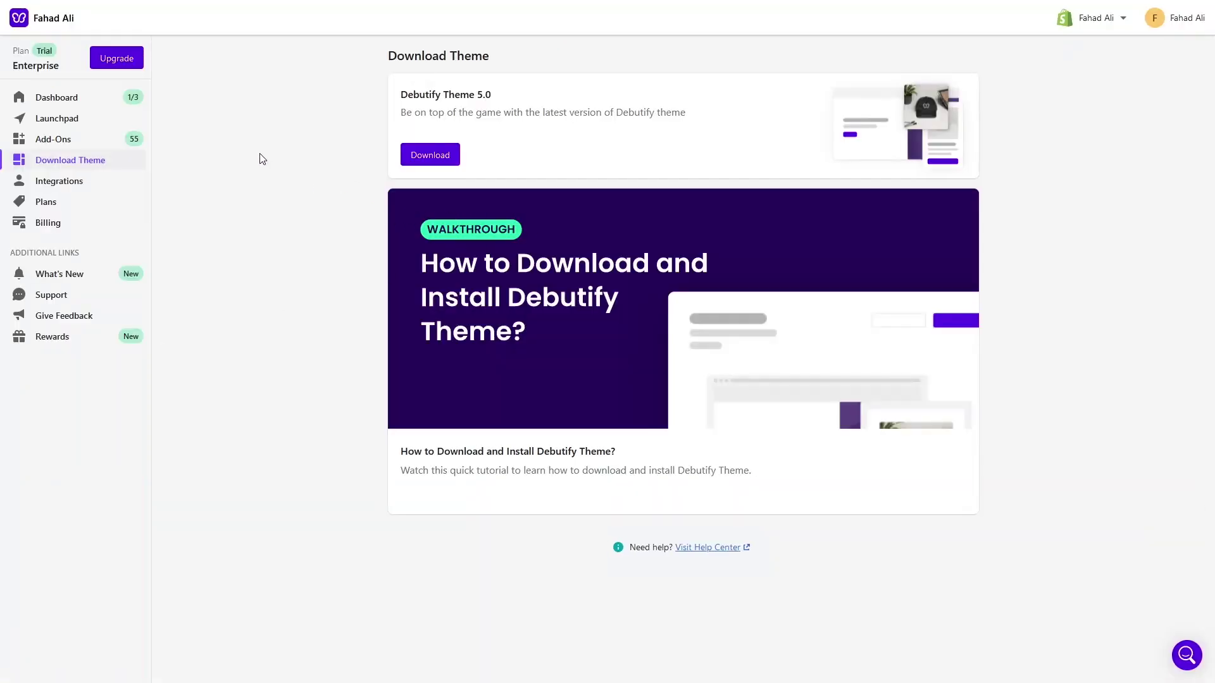
Step: Download the Debutify Theme 5.0 zip and return to the Shopify Themes tab
{"action": "left_click", "coordinate": [430, 156]}
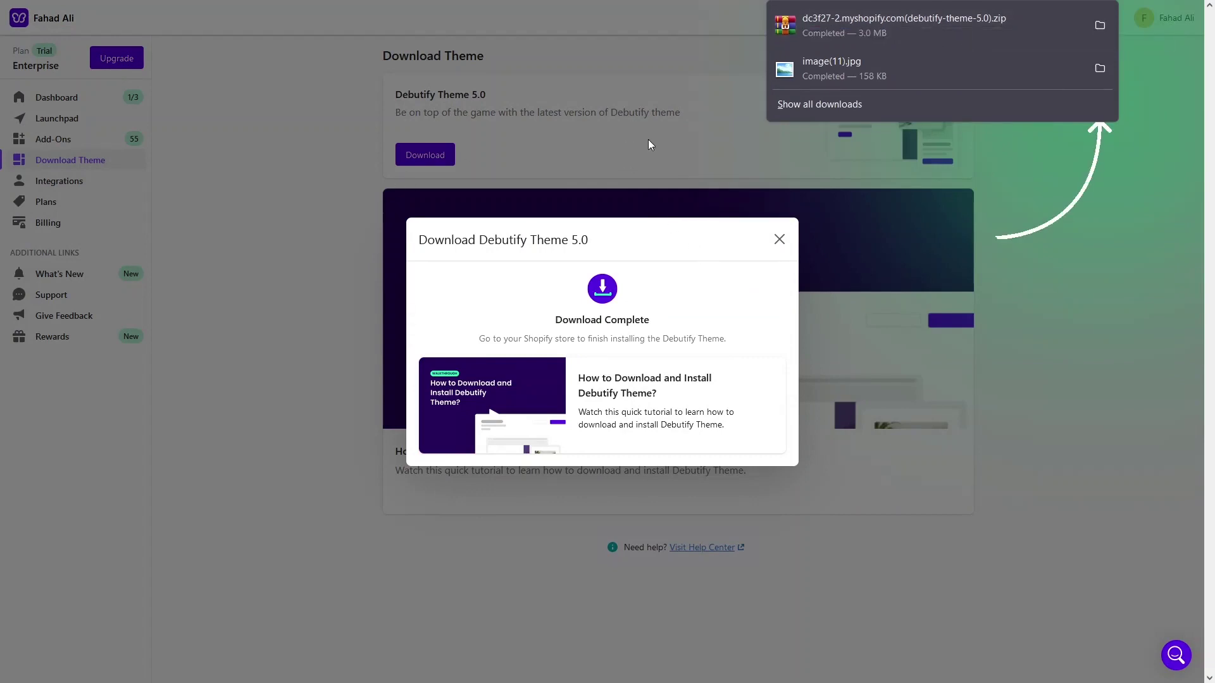
{"action": "mouse_move", "coordinate": [273, 4]}
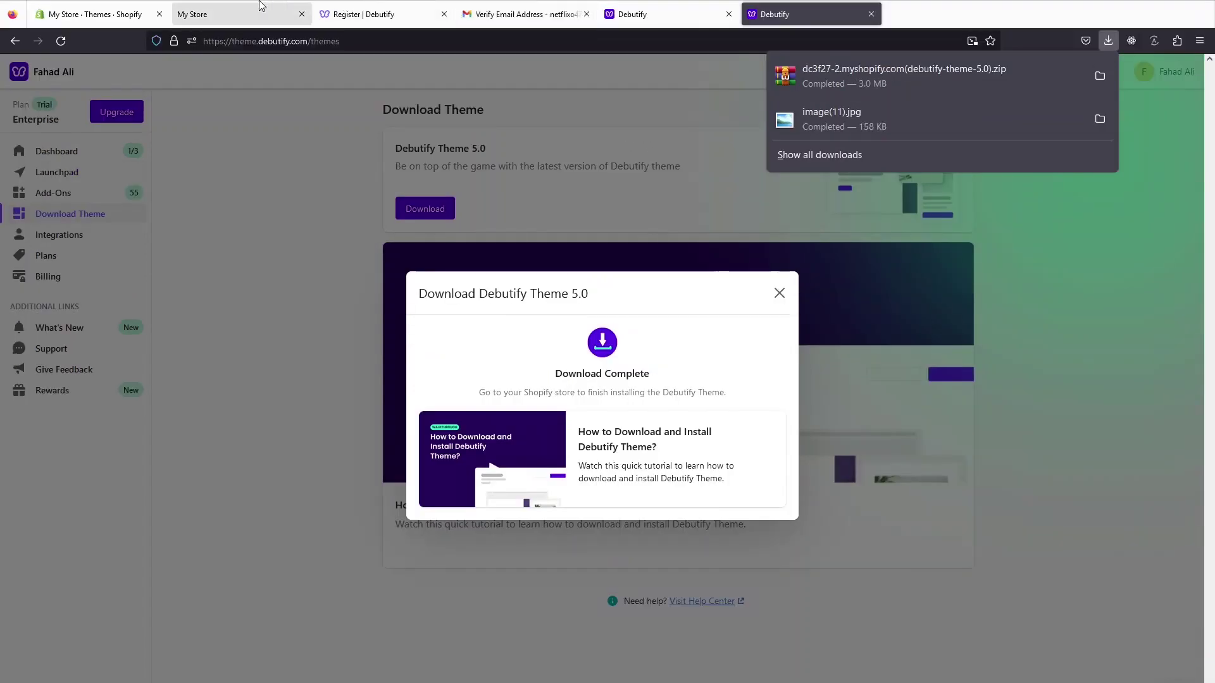
{"action": "left_click", "coordinate": [140, 16]}
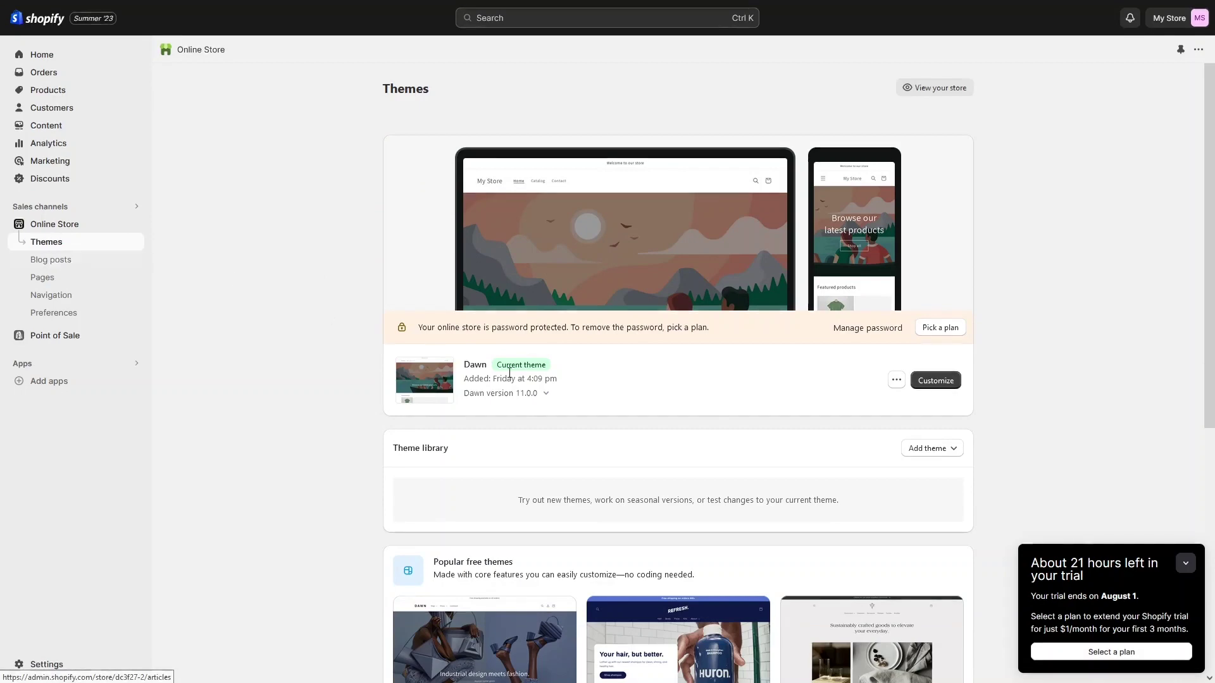
Step: Upload the debutify-theme-5.0 zip from Downloads to the Shopify theme library
{"action": "scroll", "coordinate": [784, 404], "scroll_direction": "down", "scroll_amount": 3}
{"action": "left_click", "coordinate": [925, 256]}
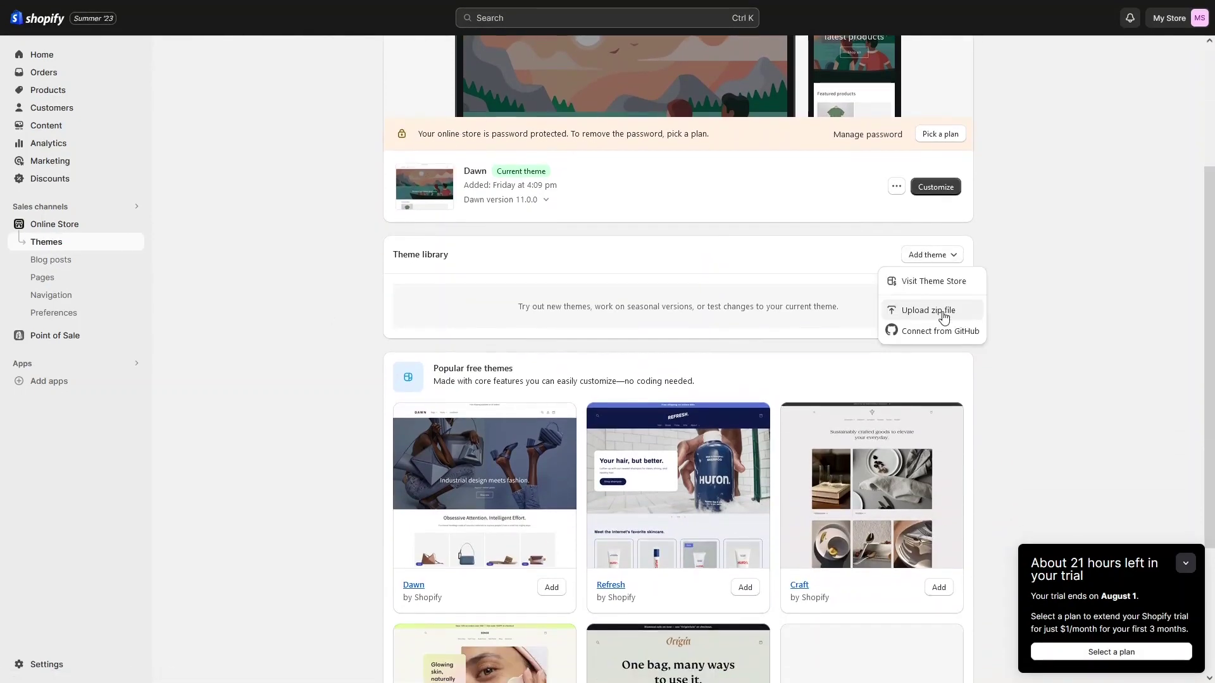
{"action": "left_click", "coordinate": [944, 317]}
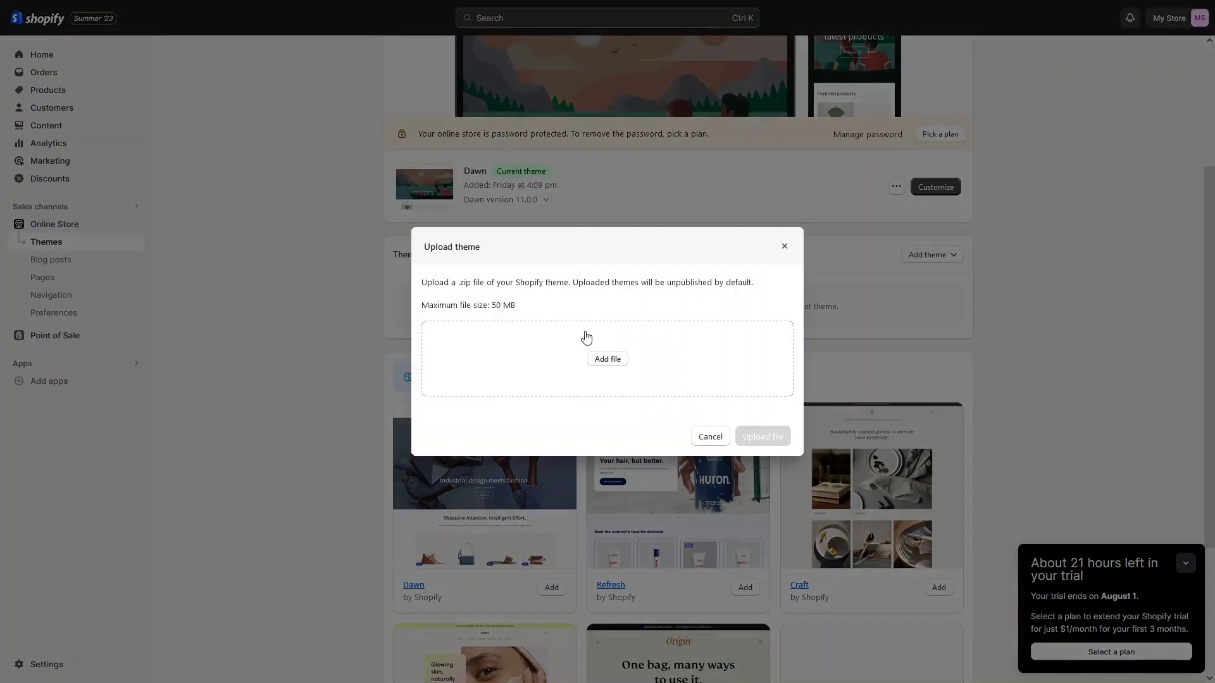
{"action": "left_click", "coordinate": [604, 361]}
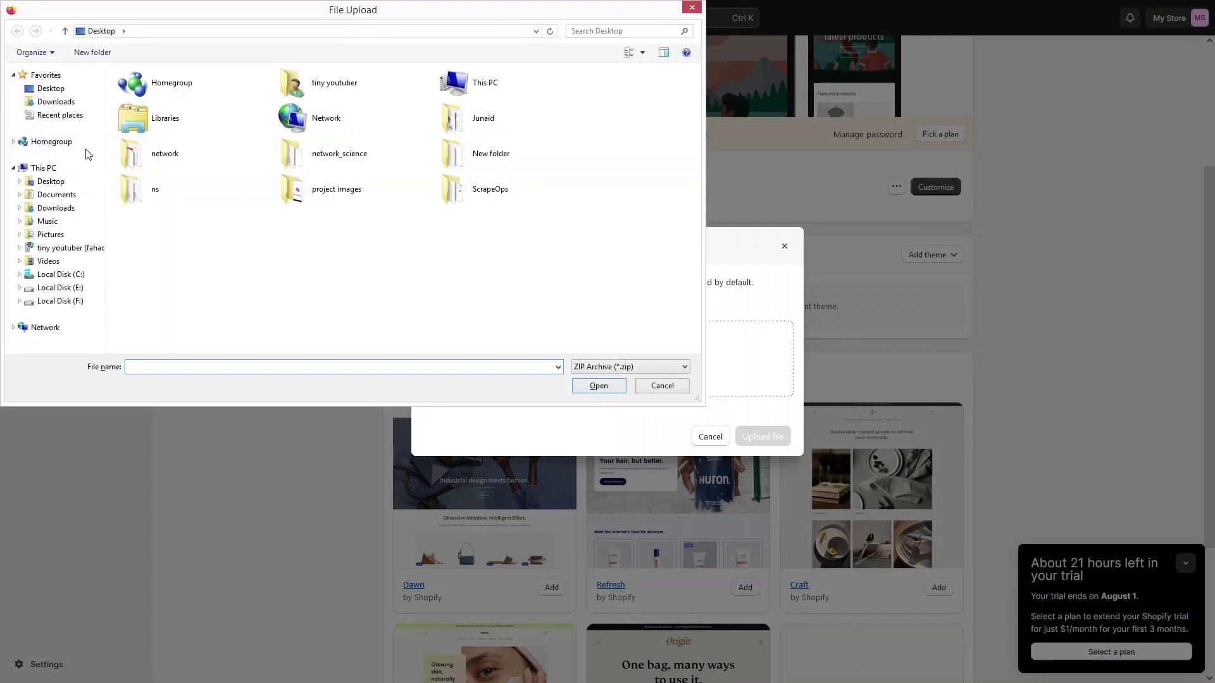
{"action": "left_click", "coordinate": [56, 101]}
{"action": "left_click", "coordinate": [623, 31]}
{"action": "type", "text": "debu"}
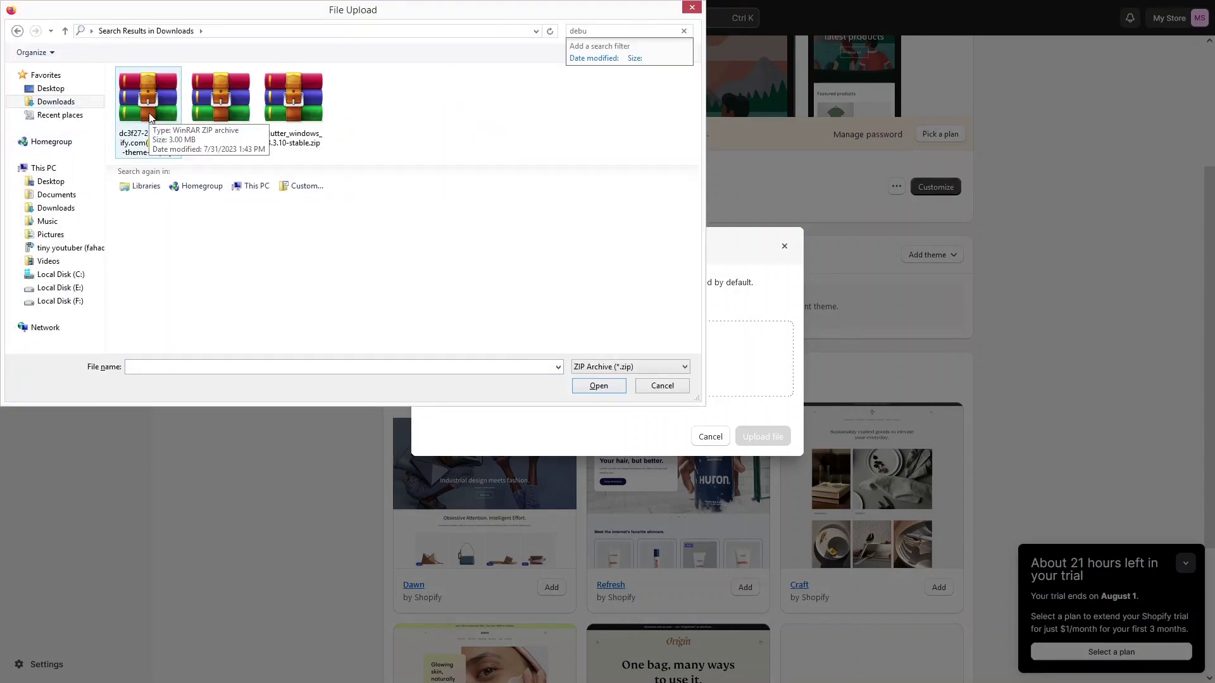
{"action": "left_click", "coordinate": [151, 118]}
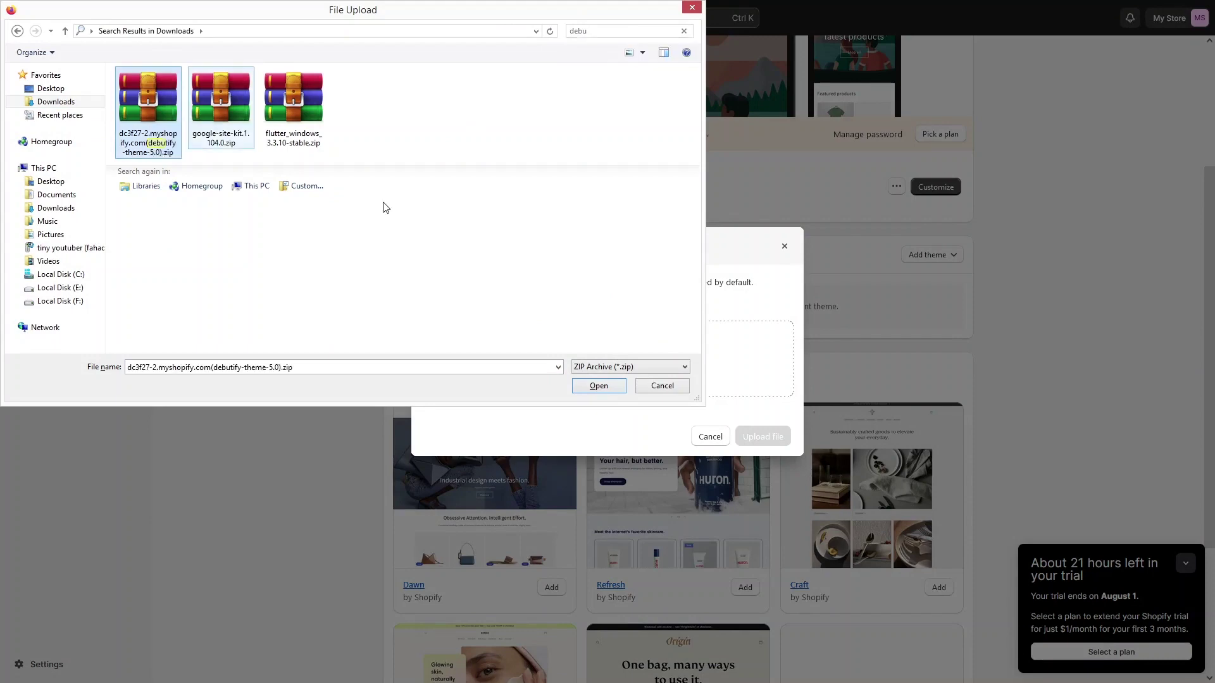
{"action": "left_click", "coordinate": [605, 387]}
{"action": "left_click", "coordinate": [757, 437]}
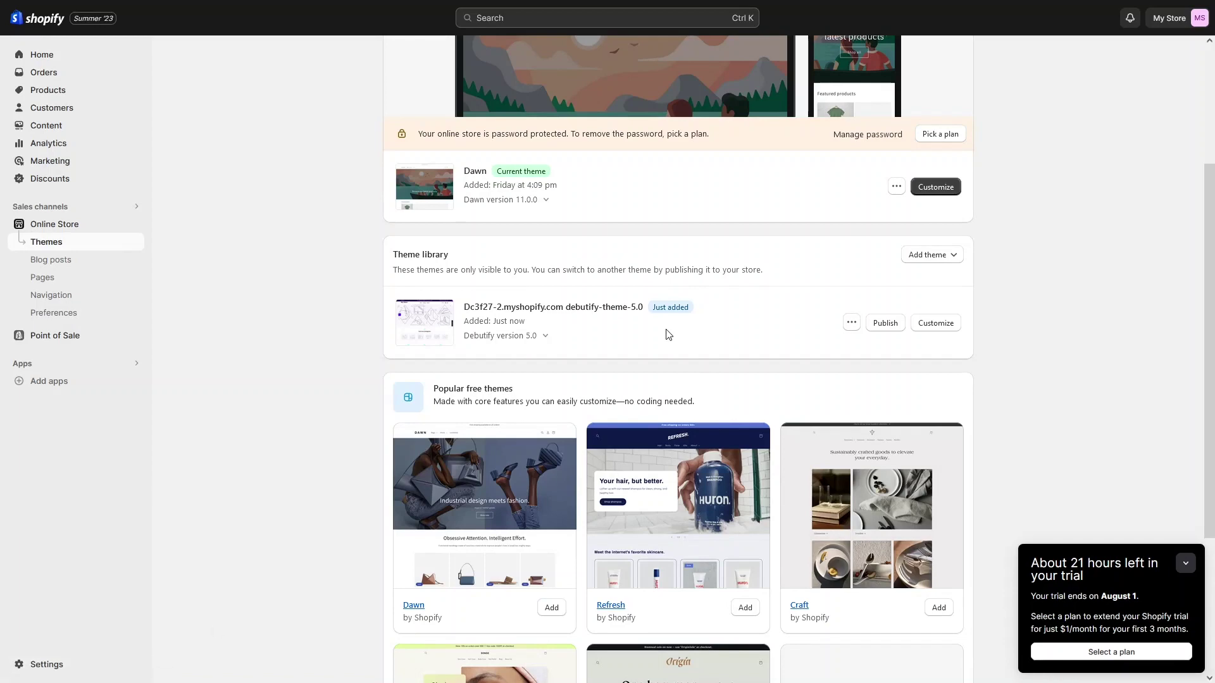
Step: Publish Debutify 5.0 as the current theme, replacing Dawn
{"action": "left_click", "coordinate": [888, 328]}
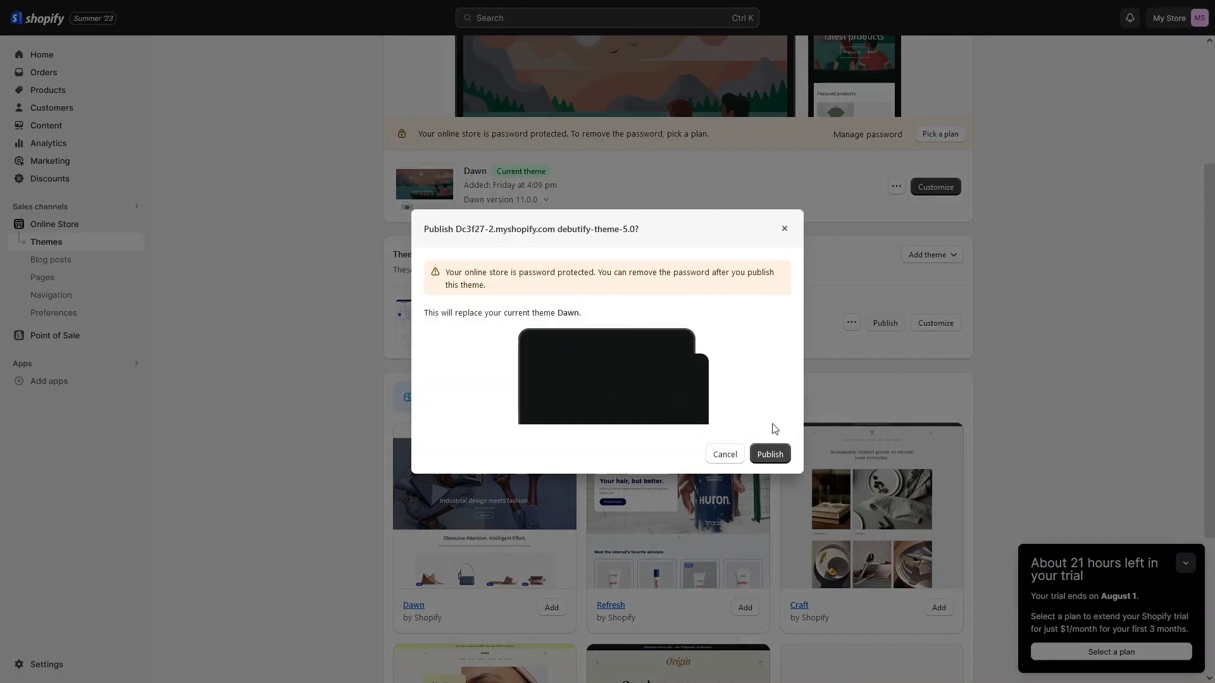
{"action": "left_click", "coordinate": [772, 462]}
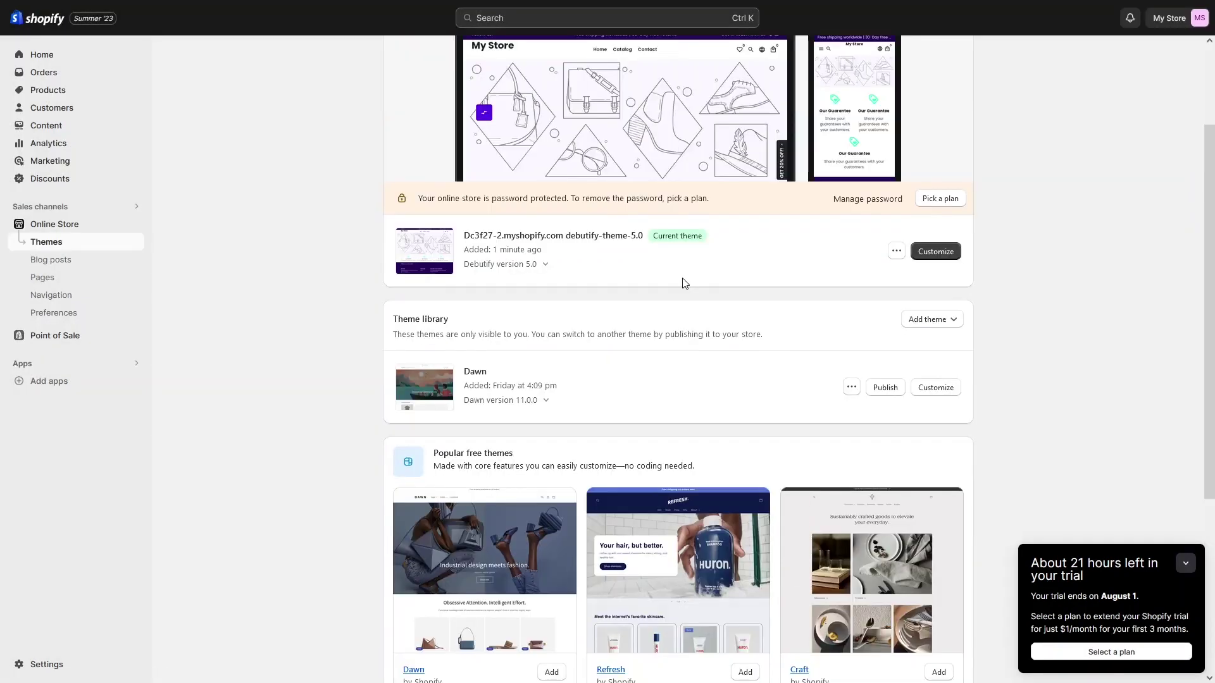
{"action": "left_click", "coordinate": [896, 251]}
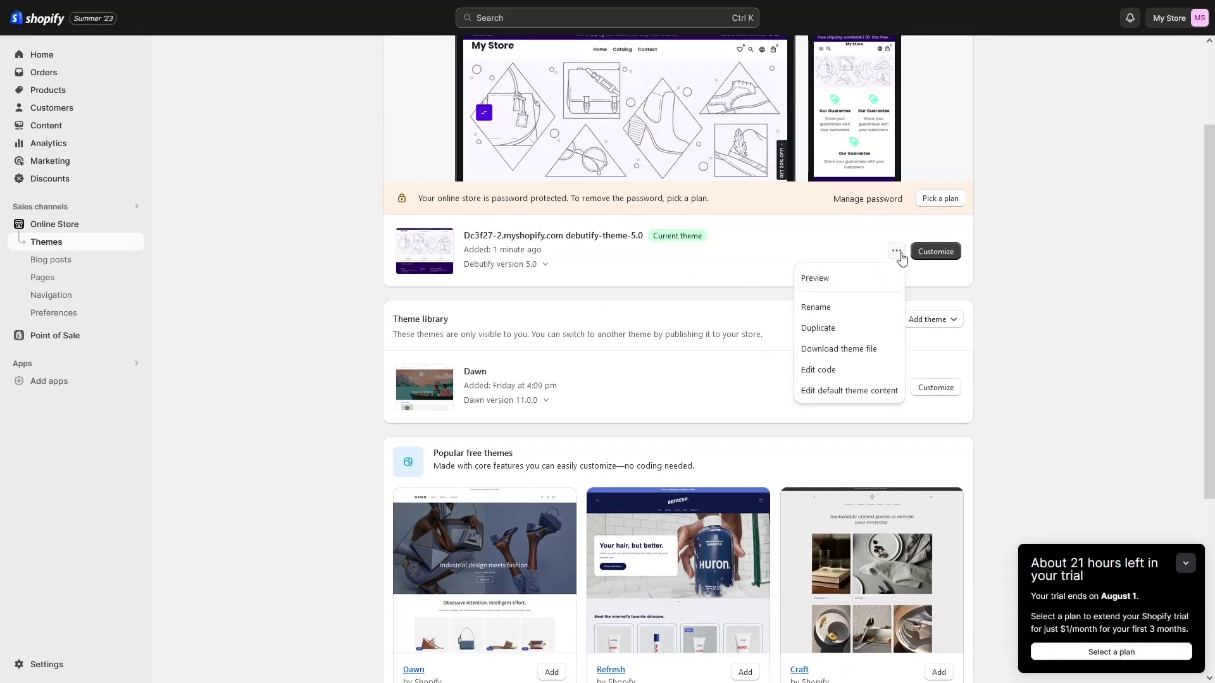
{"action": "left_click", "coordinate": [829, 283]}
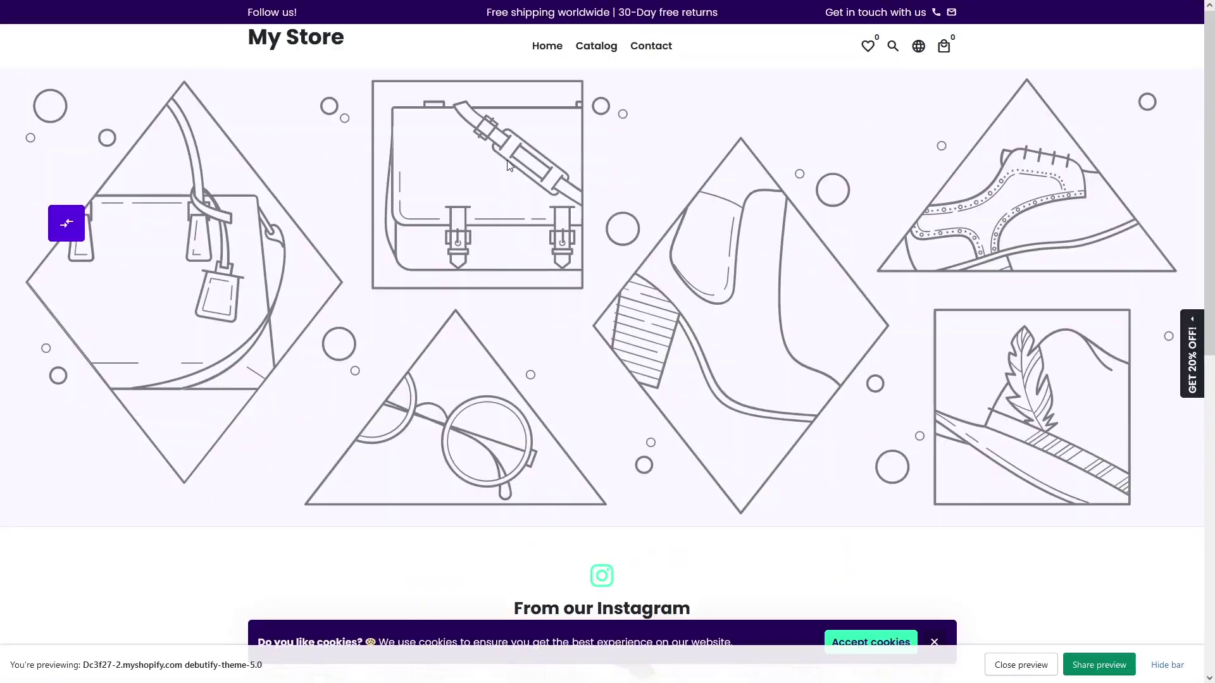
{"action": "scroll", "coordinate": [508, 166], "scroll_direction": "down", "scroll_amount": 3}
{"action": "scroll", "coordinate": [508, 166], "scroll_direction": "up", "scroll_amount": 3}
{"action": "mouse_move", "coordinate": [409, 2]}
{"action": "left_click", "coordinate": [95, 9]}
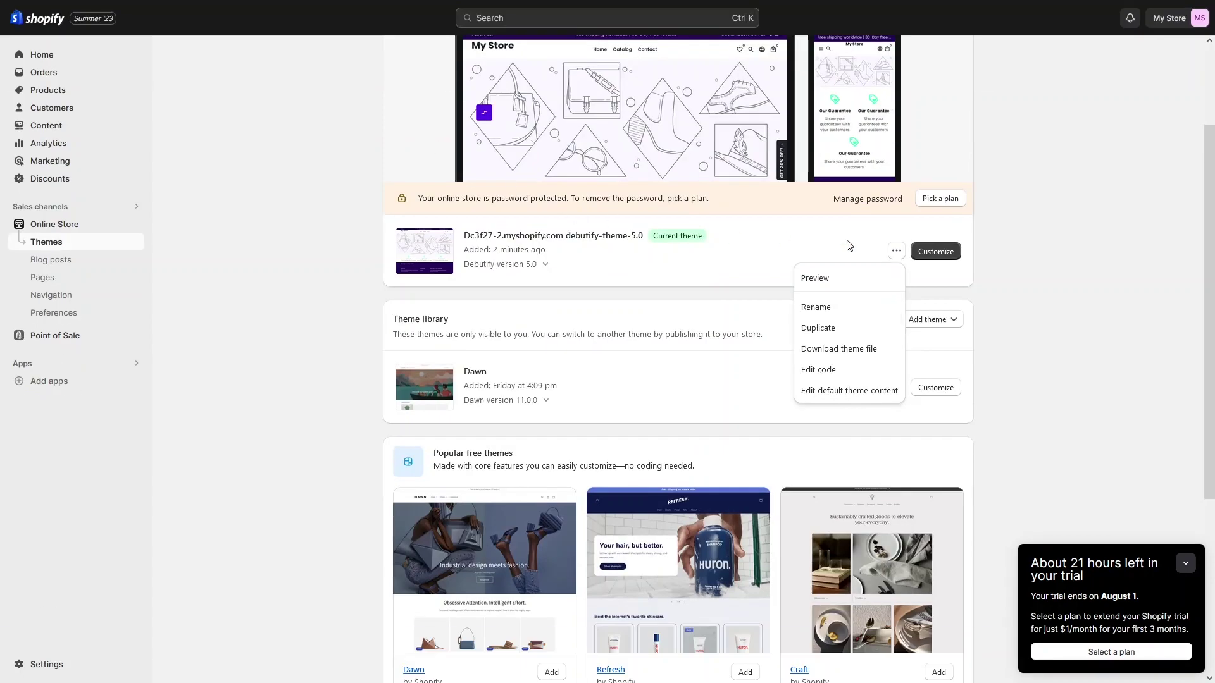
{"action": "left_click", "coordinate": [1004, 281]}
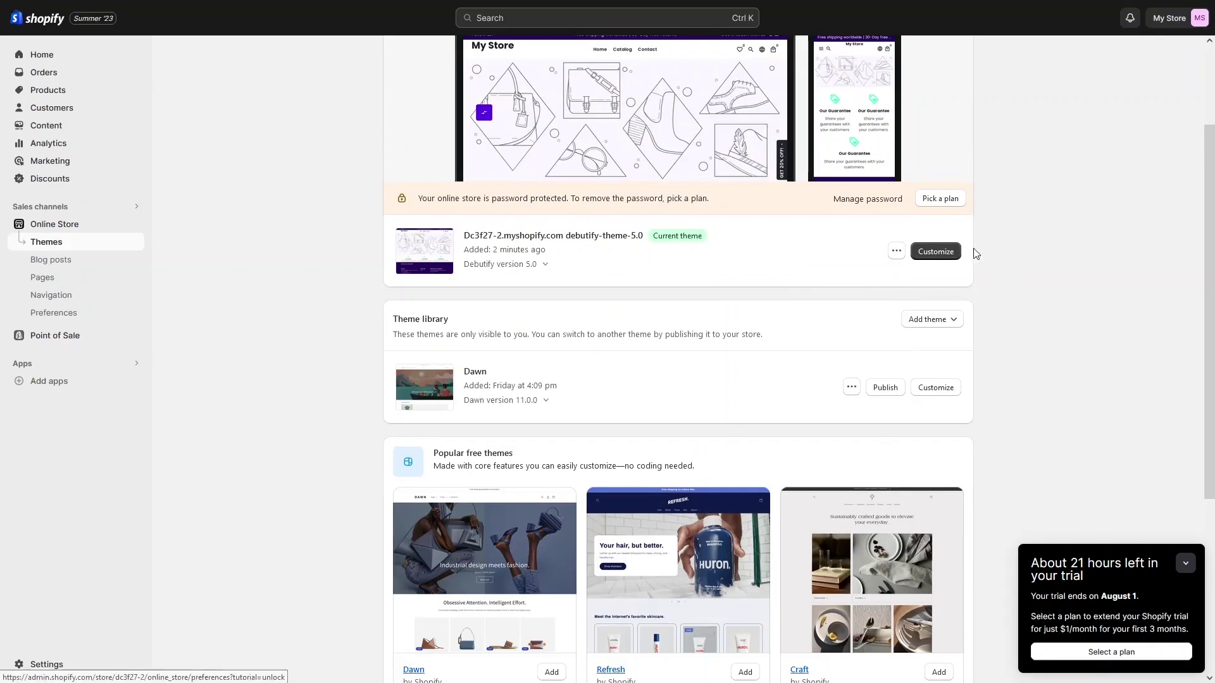
Step: Open the Debutify theme editor and scroll the home page preview down
{"action": "left_click", "coordinate": [933, 253]}
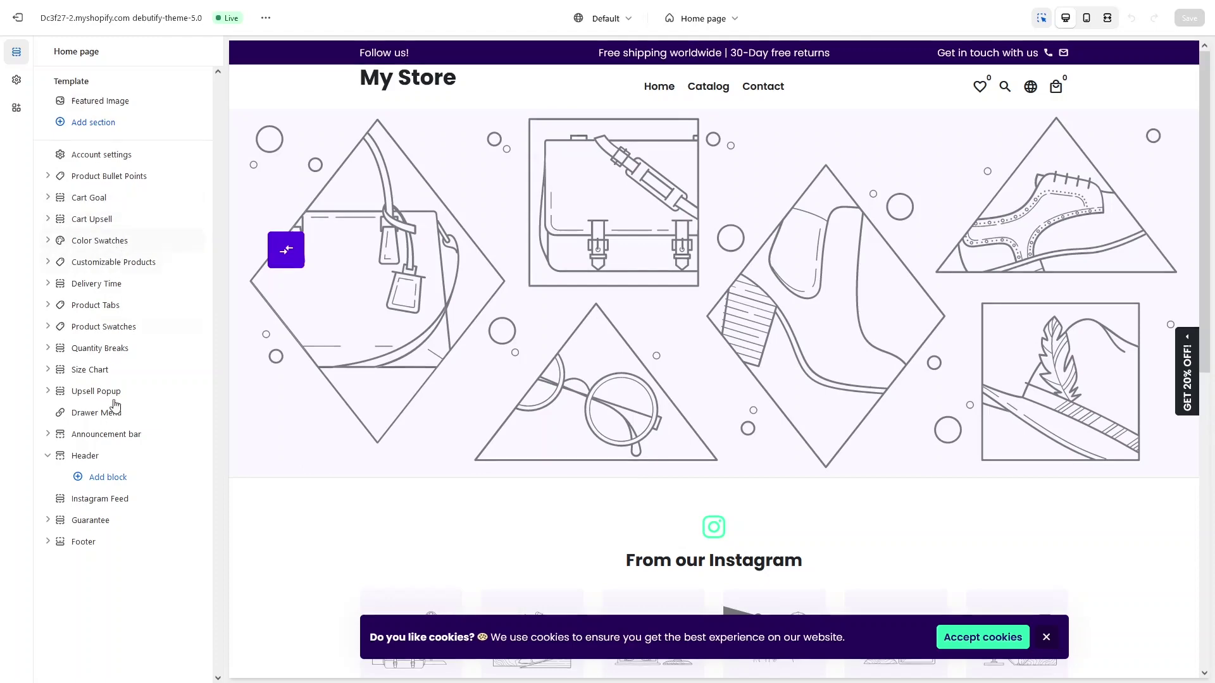
{"action": "scroll", "coordinate": [441, 307], "scroll_direction": "down", "scroll_amount": 6}
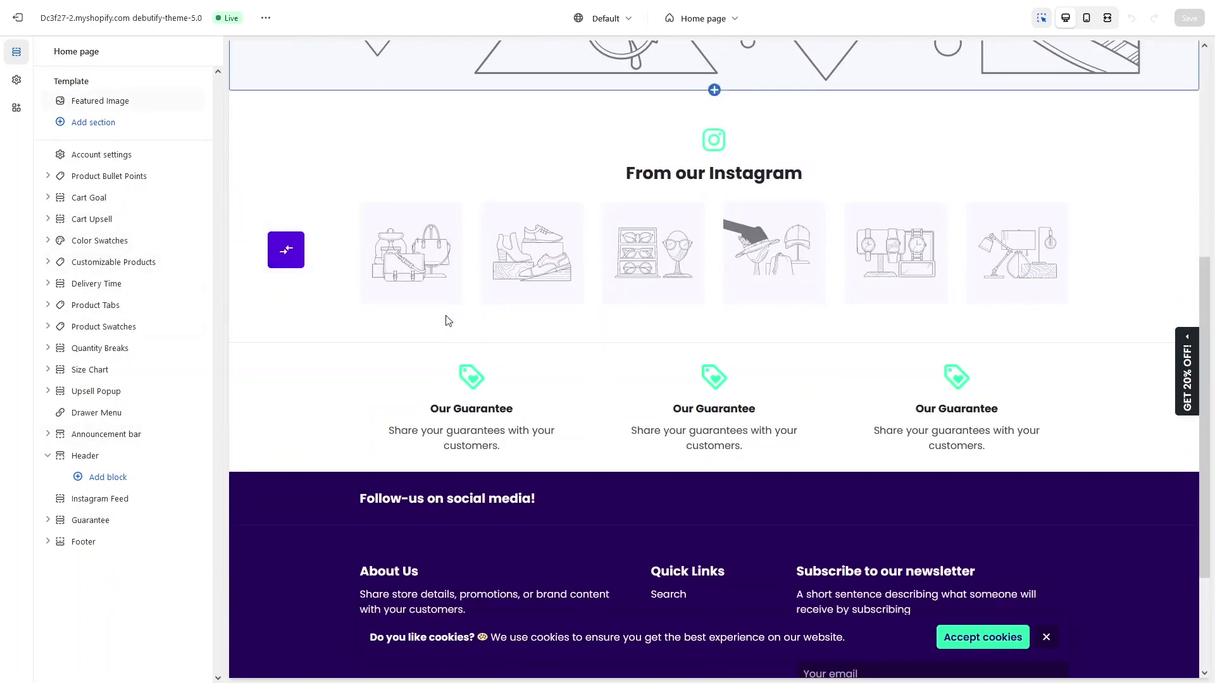
Step: Add a Featured Product section to the Home page template below Featured Image
{"action": "left_click", "coordinate": [102, 129]}
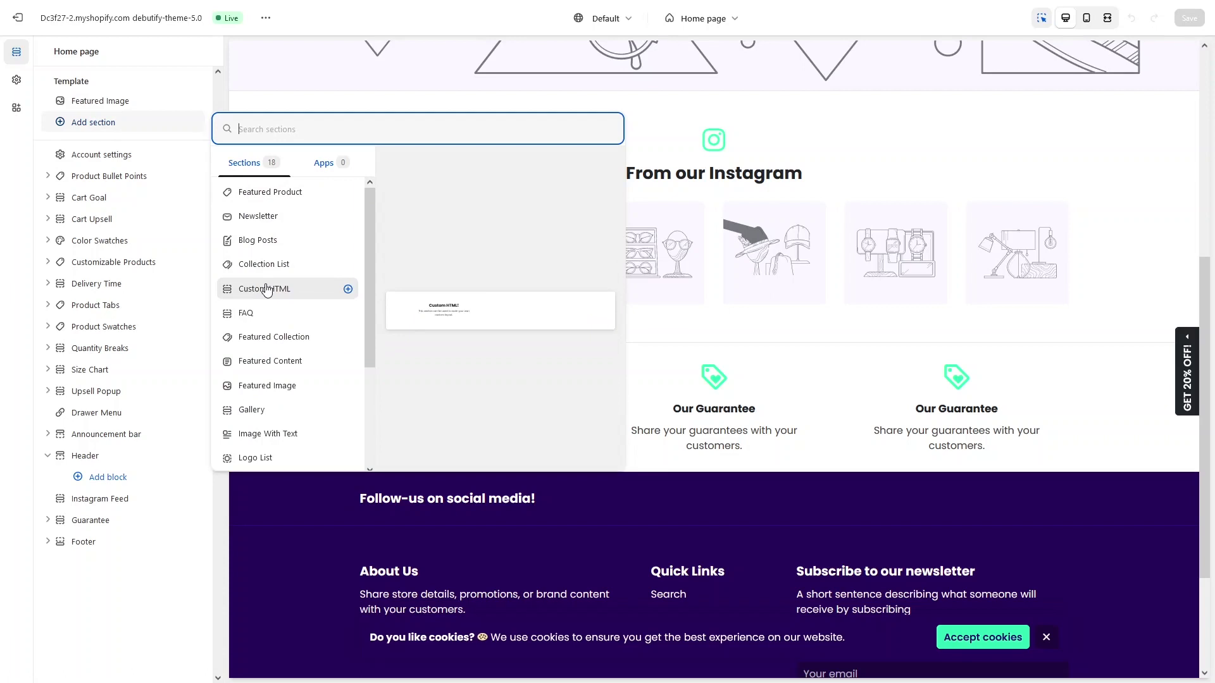
{"action": "scroll", "coordinate": [278, 279], "scroll_direction": "down", "scroll_amount": 1}
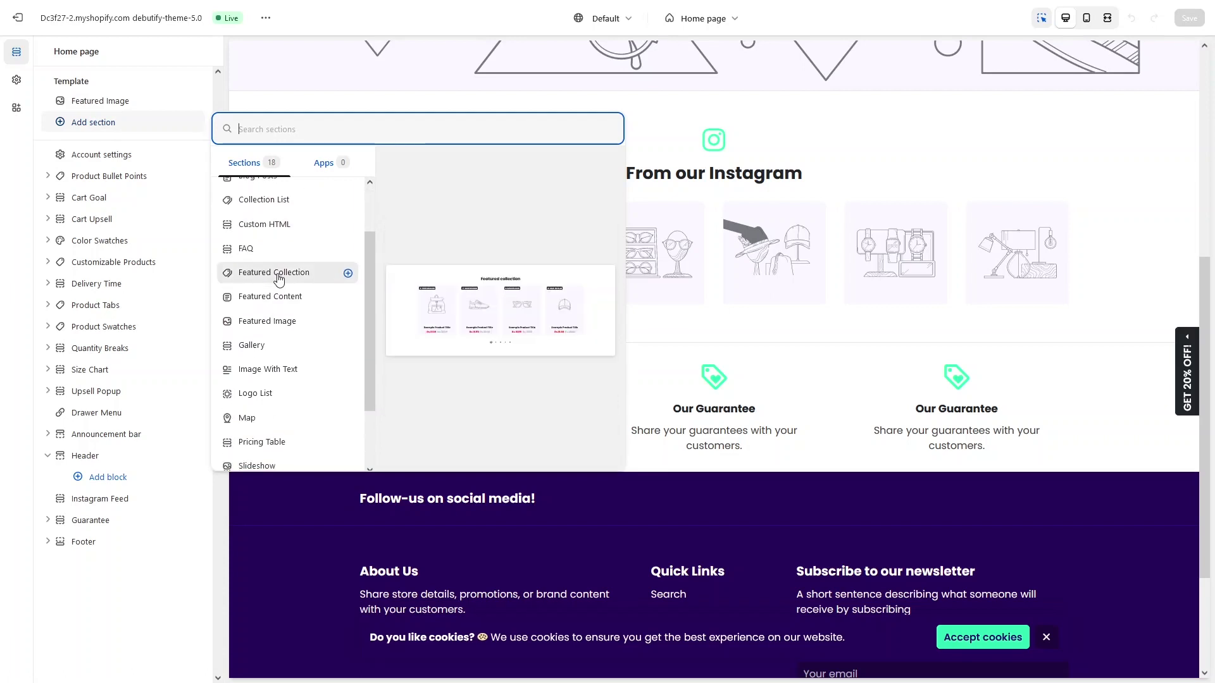
{"action": "scroll", "coordinate": [278, 279], "scroll_direction": "up", "scroll_amount": 1}
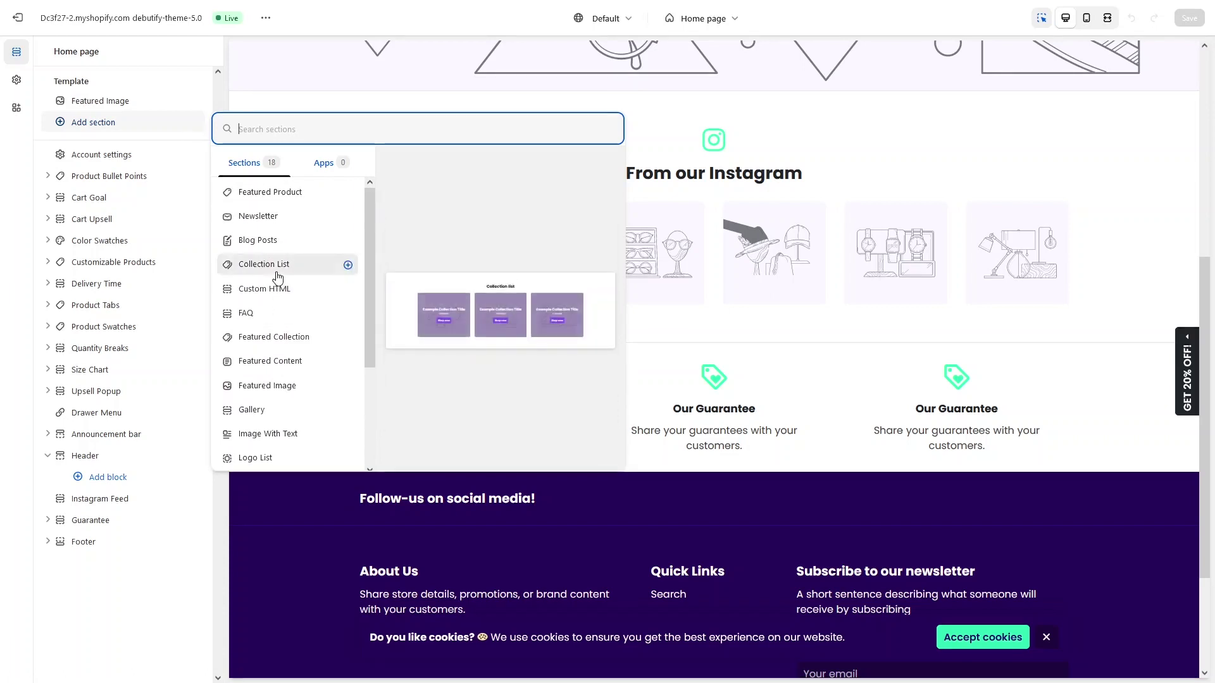
{"action": "left_click", "coordinate": [270, 196]}
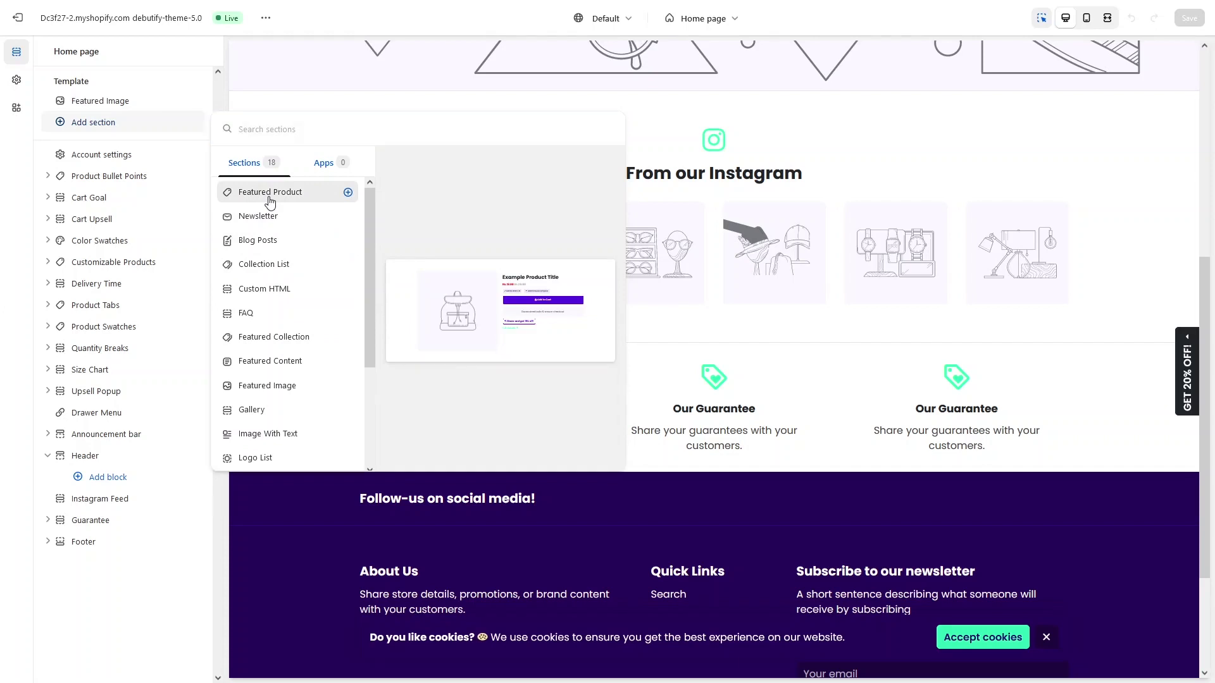
{"action": "scroll", "coordinate": [329, 272], "scroll_direction": "up", "scroll_amount": 2}
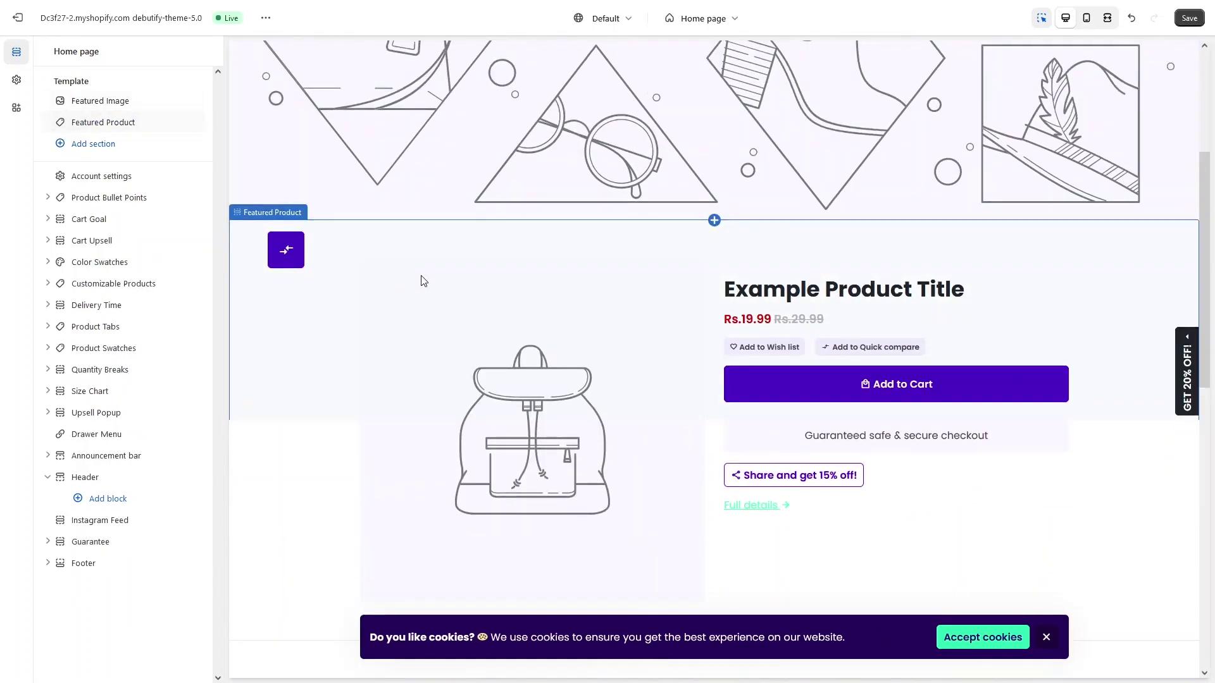
Step: Scroll to the Featured Product section in the preview and open its settings
{"action": "scroll", "coordinate": [539, 309], "scroll_direction": "down", "scroll_amount": 1}
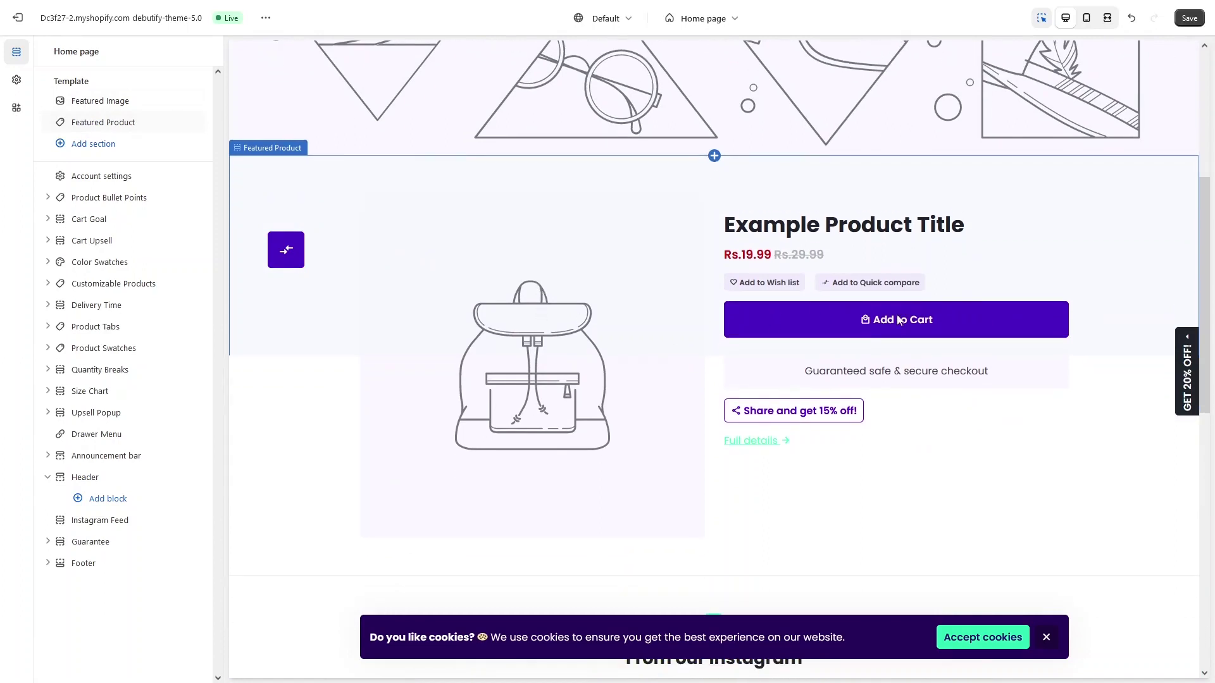
{"action": "left_click", "coordinate": [579, 283]}
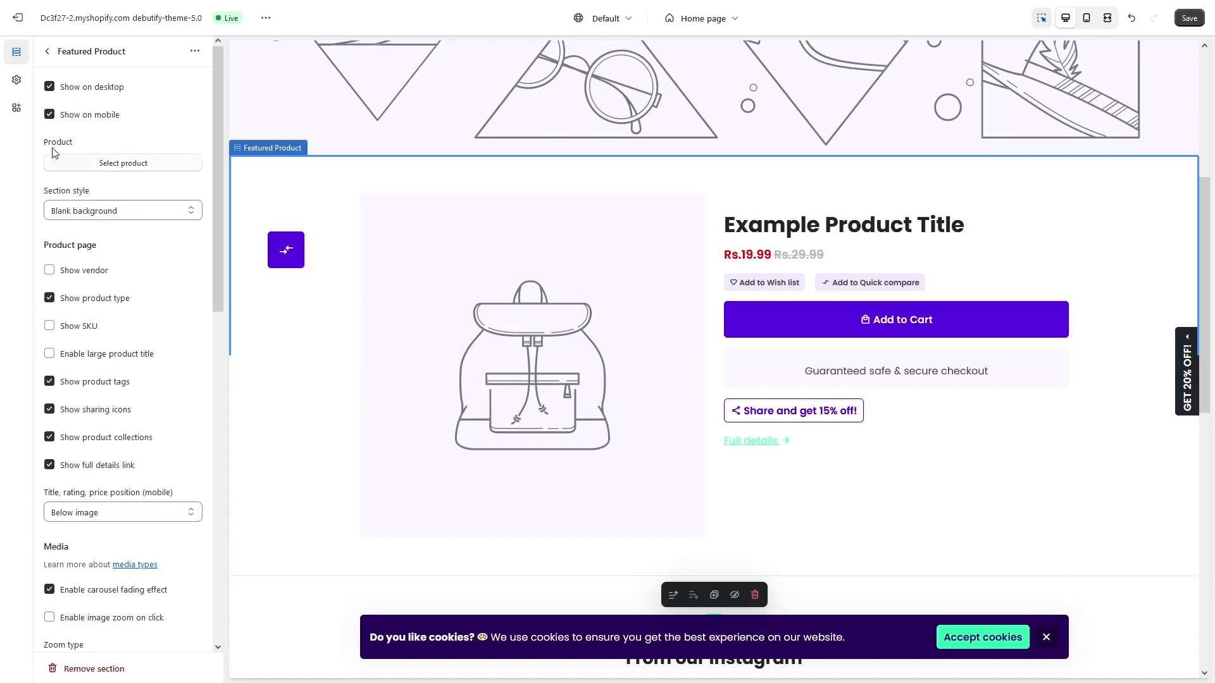
Step: Select Example T-Shirt as the featured product
{"action": "left_click", "coordinate": [100, 162]}
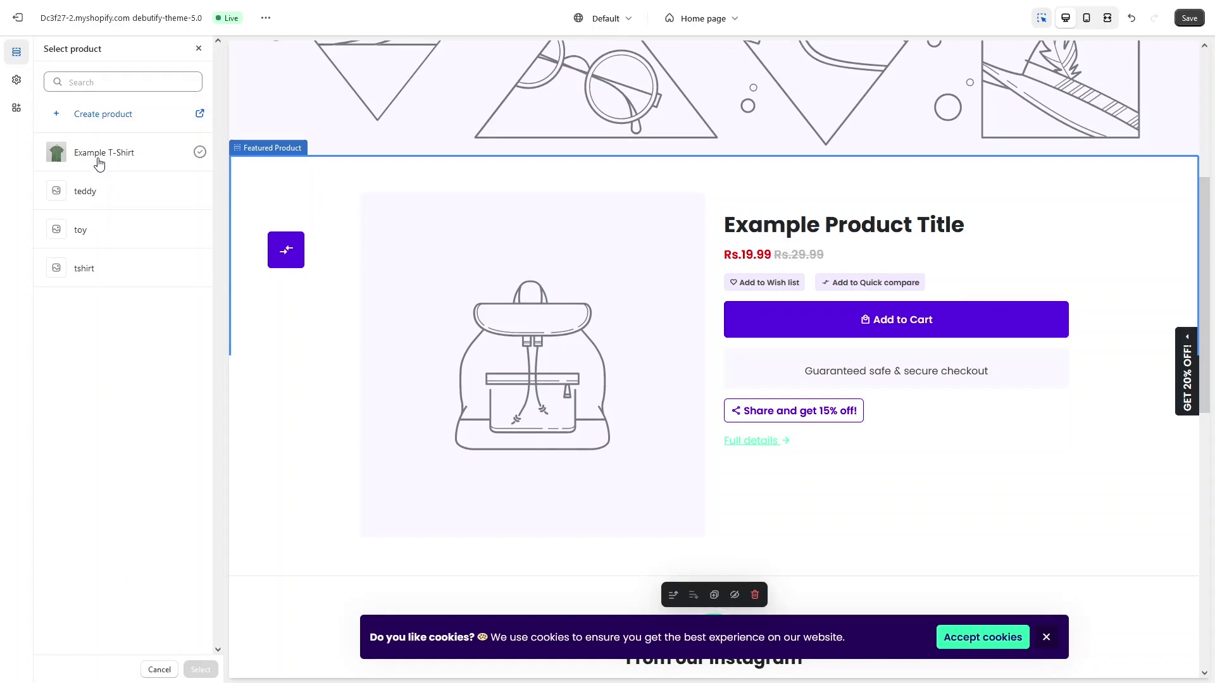
{"action": "left_click", "coordinate": [97, 157]}
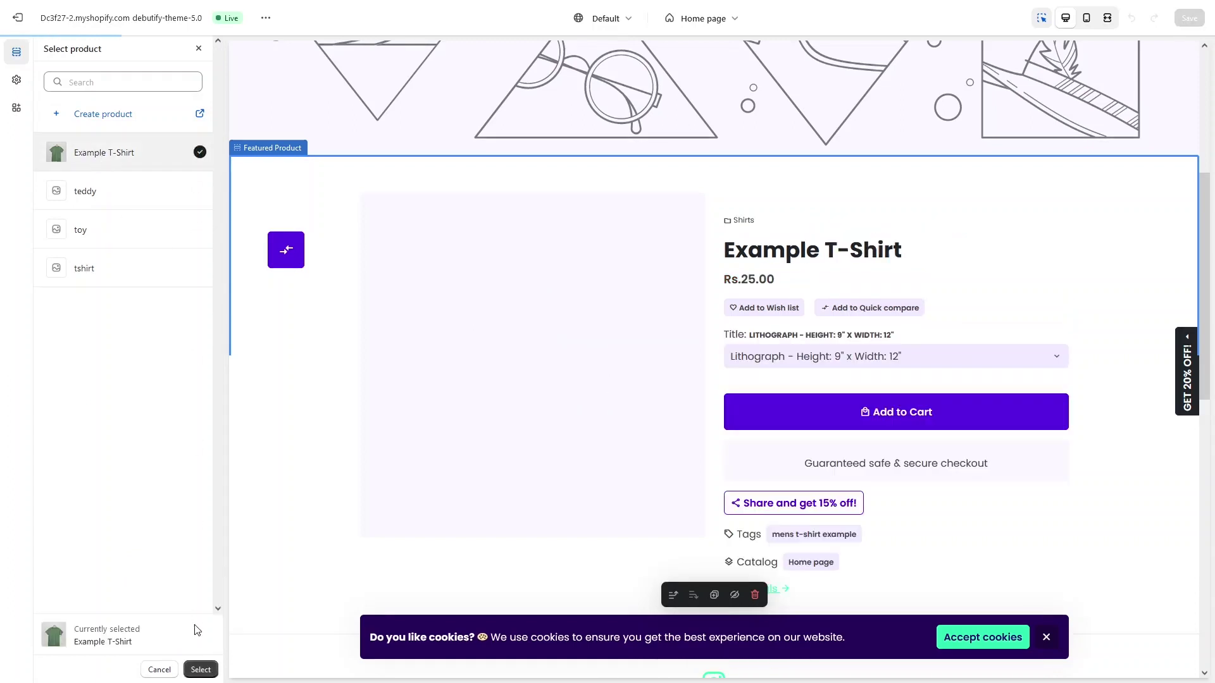
{"action": "left_click", "coordinate": [200, 669]}
Step: Keep the section style set to Blank background
{"action": "scroll", "coordinate": [136, 272], "scroll_direction": "down", "scroll_amount": 1}
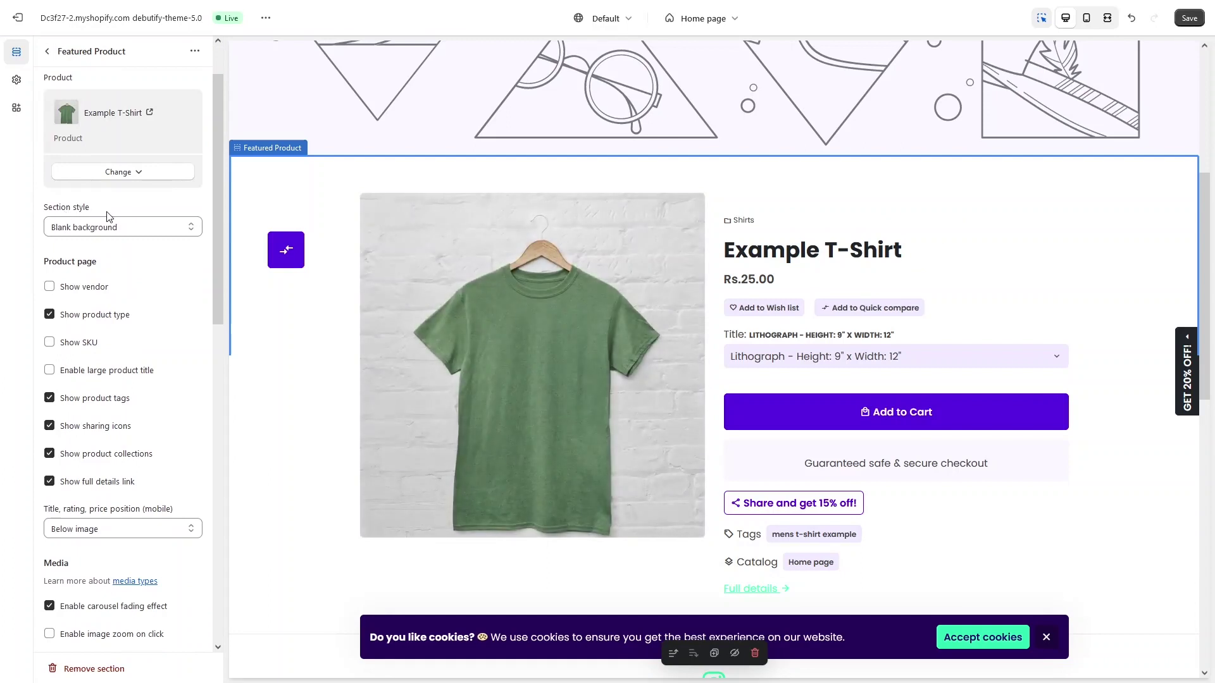
{"action": "left_click", "coordinate": [135, 229]}
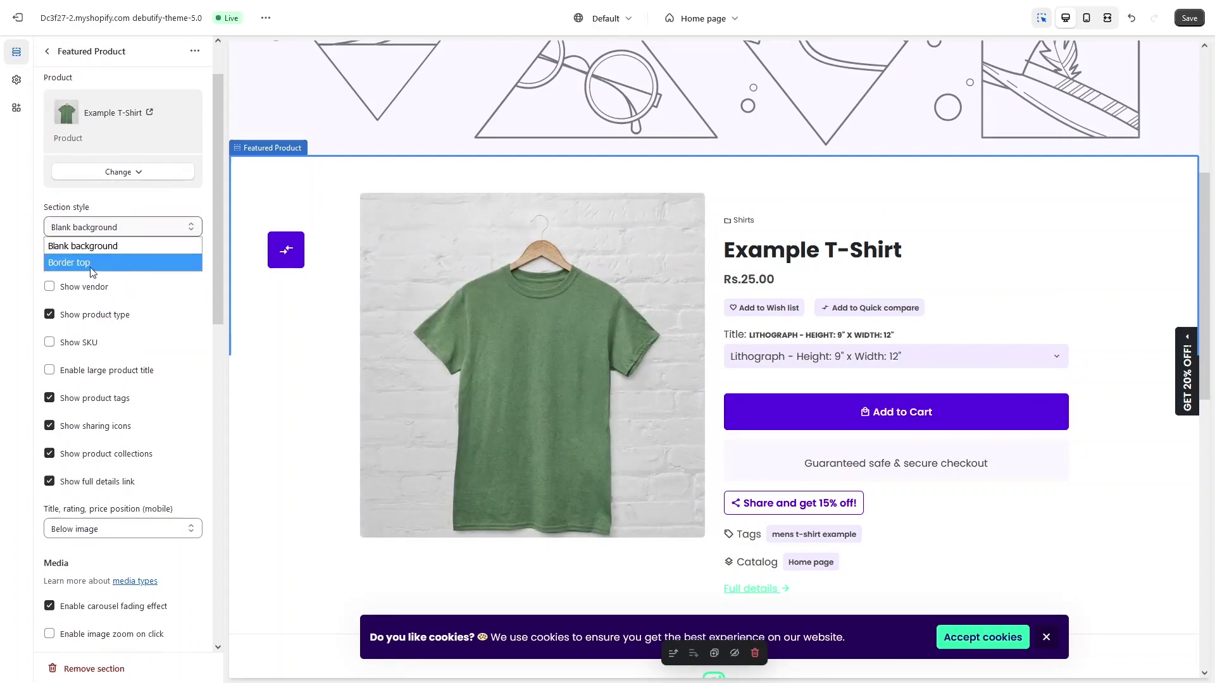
{"action": "left_click", "coordinate": [173, 284]}
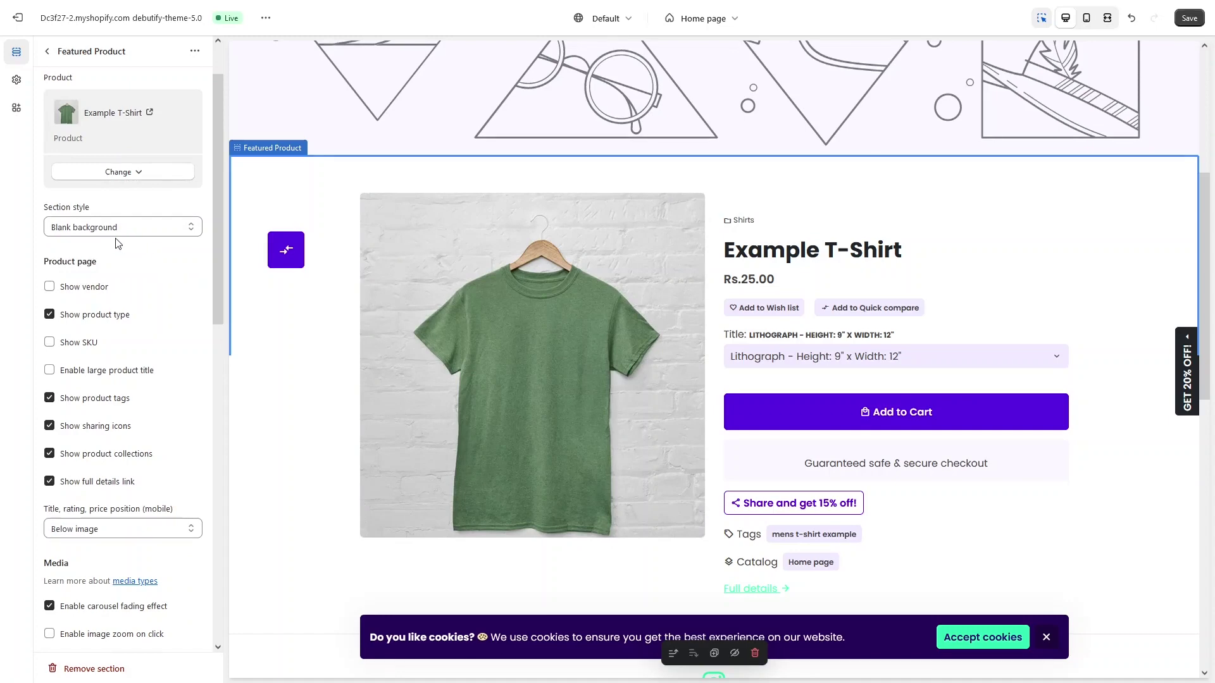
{"action": "scroll", "coordinate": [113, 243], "scroll_direction": "down", "scroll_amount": 2}
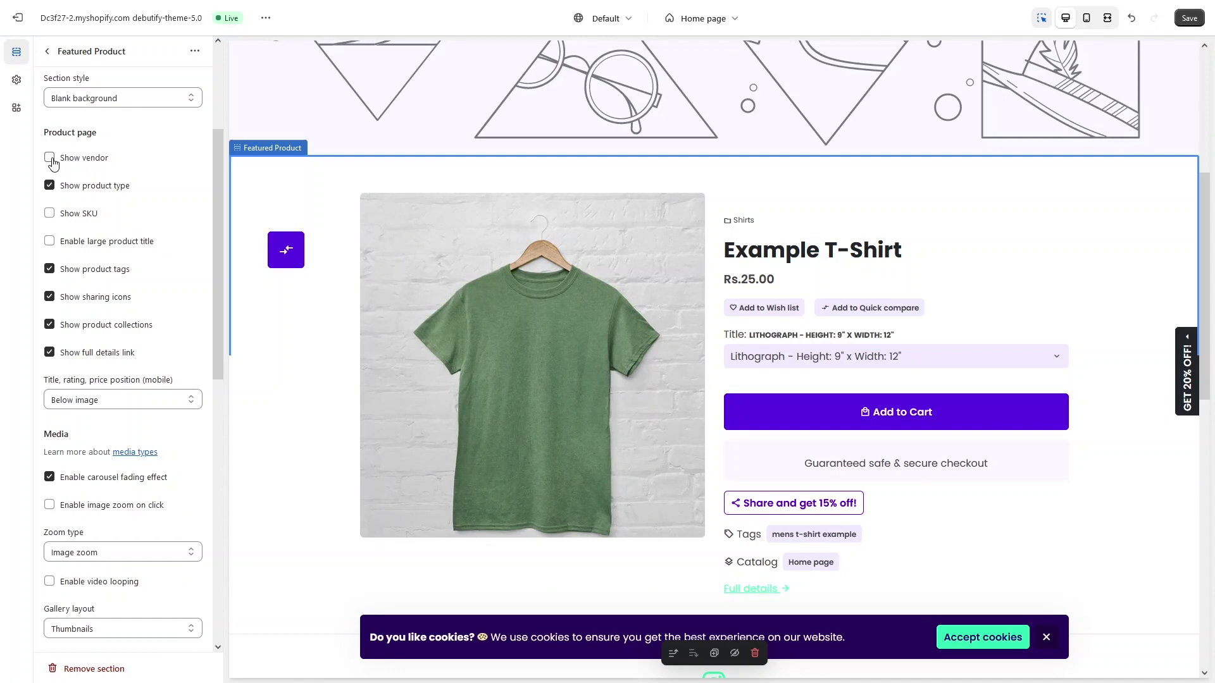
Step: Turn on Show vendor and turn off Show product type and Show product tags
{"action": "left_click", "coordinate": [50, 162]}
{"action": "left_click", "coordinate": [49, 185]}
{"action": "scroll", "coordinate": [80, 209], "scroll_direction": "down", "scroll_amount": 1}
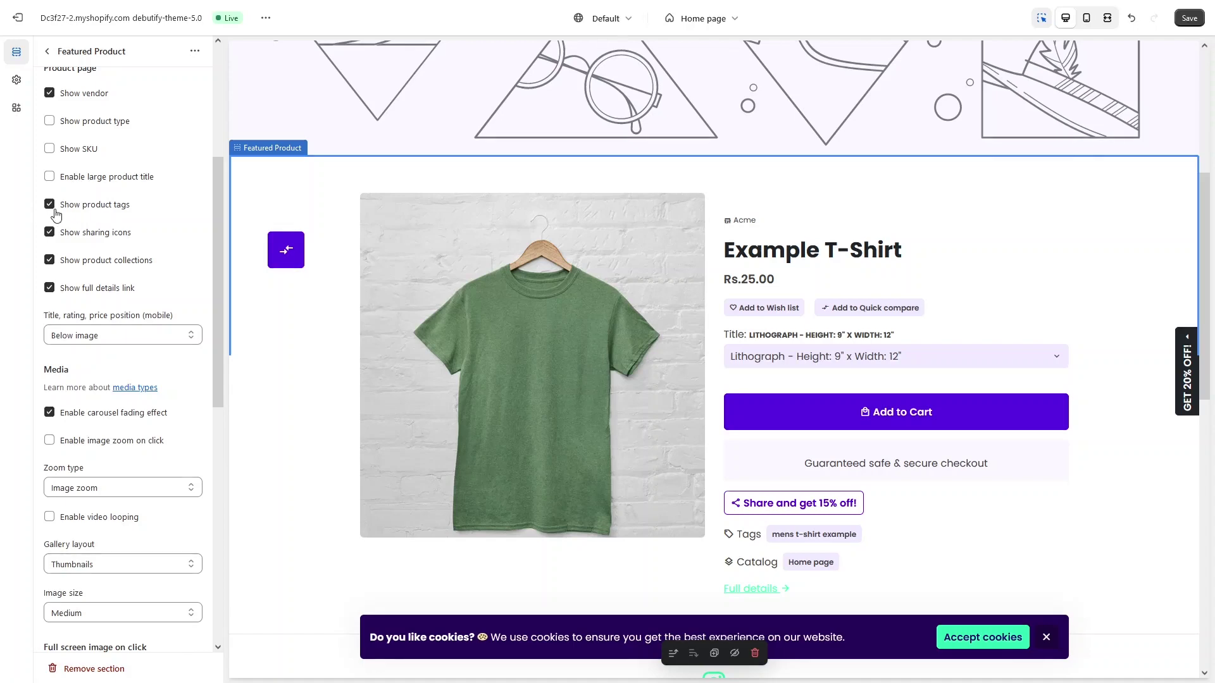
{"action": "left_click", "coordinate": [50, 204]}
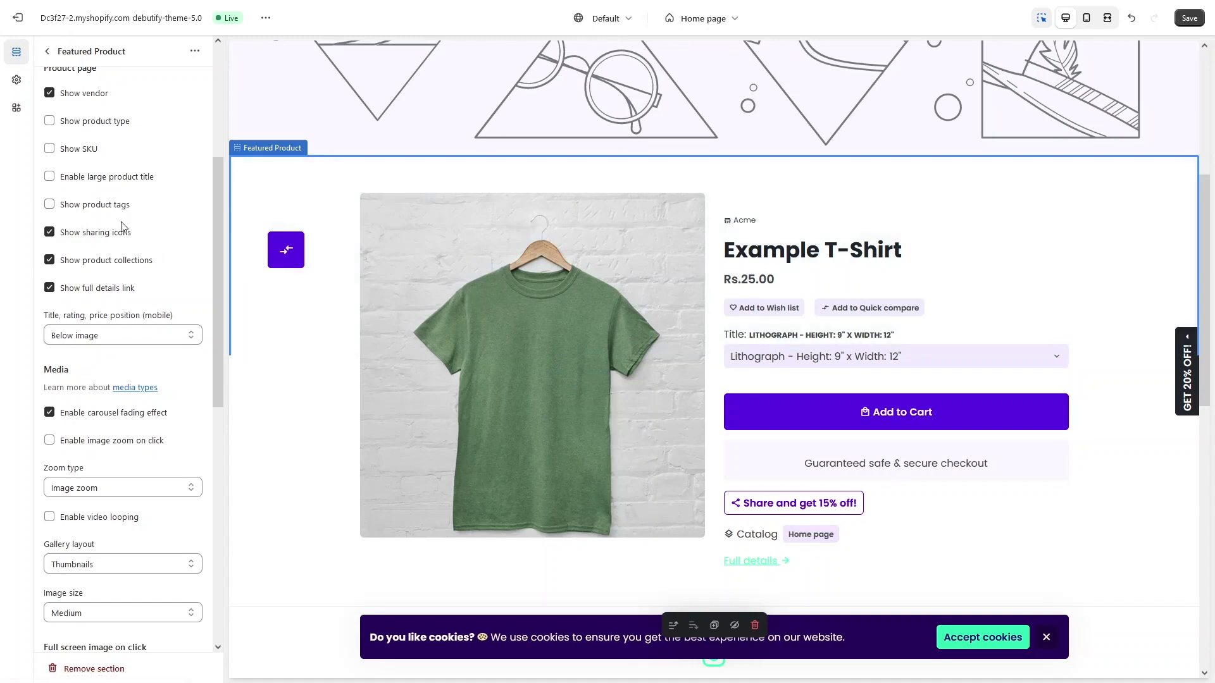
{"action": "scroll", "coordinate": [101, 280], "scroll_direction": "down", "scroll_amount": 1}
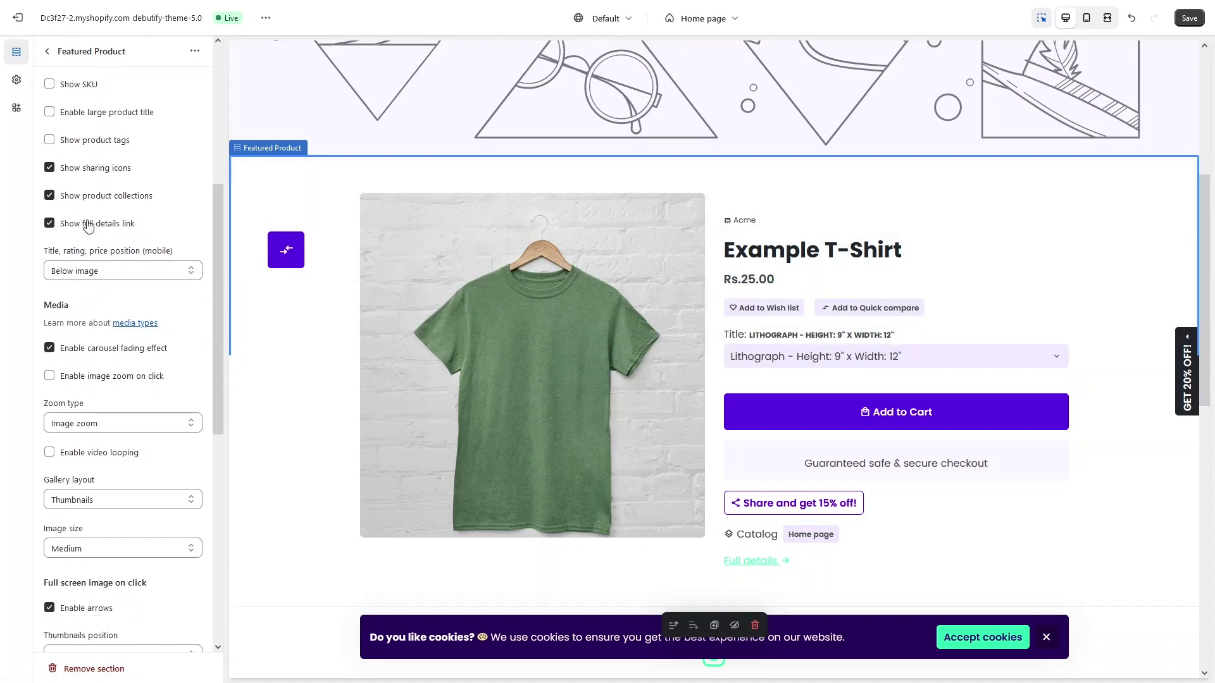
Step: Expand the Featured Product section's Theme Settings group to view the tabs, discount, sale and review options
{"action": "scroll", "coordinate": [95, 223], "scroll_direction": "down", "scroll_amount": 1}
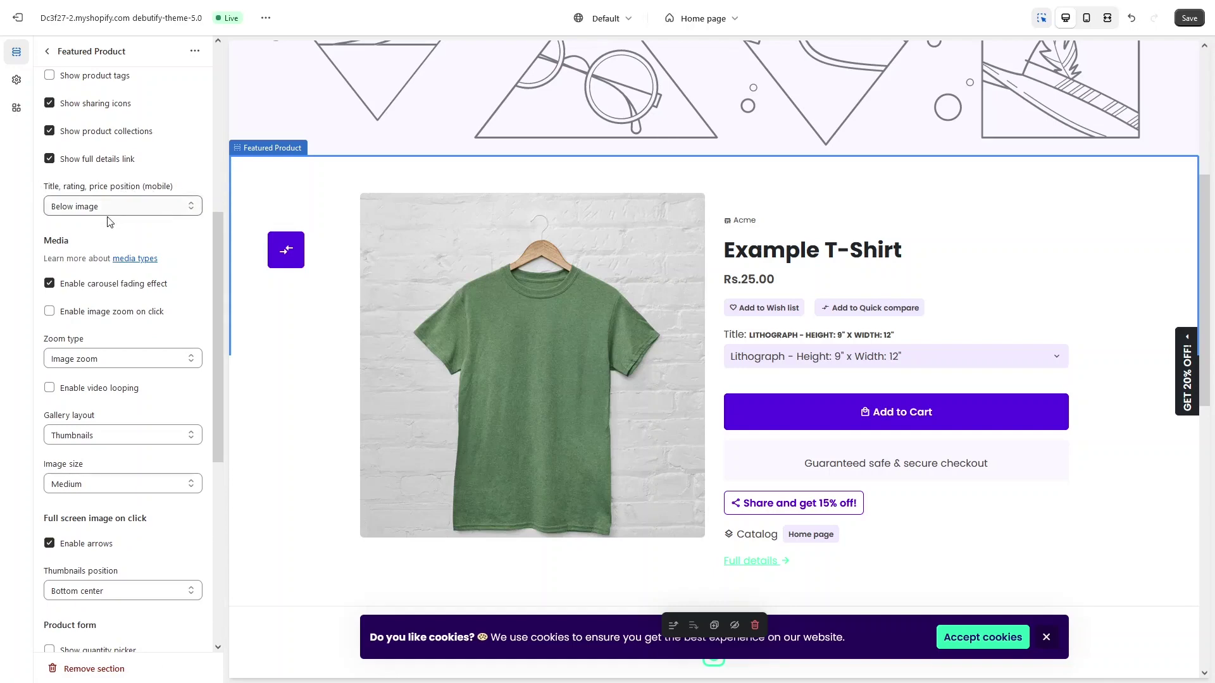
{"action": "scroll", "coordinate": [111, 202], "scroll_direction": "down", "scroll_amount": 2}
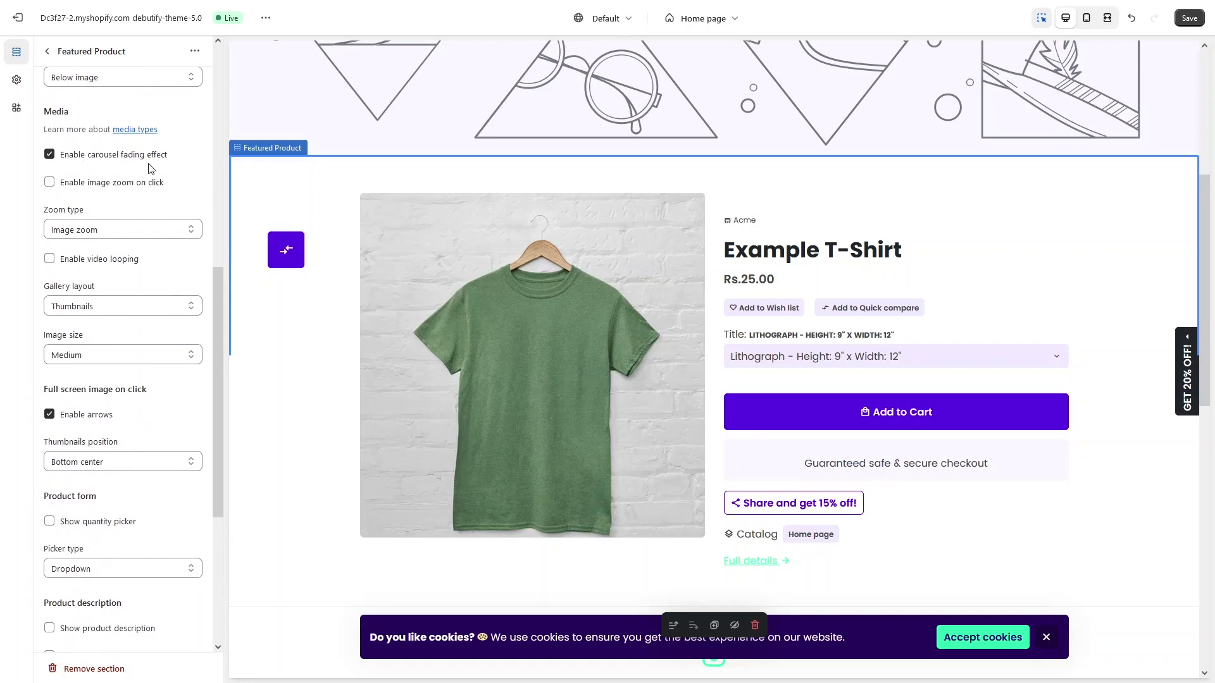
{"action": "scroll", "coordinate": [151, 168], "scroll_direction": "down", "scroll_amount": 1}
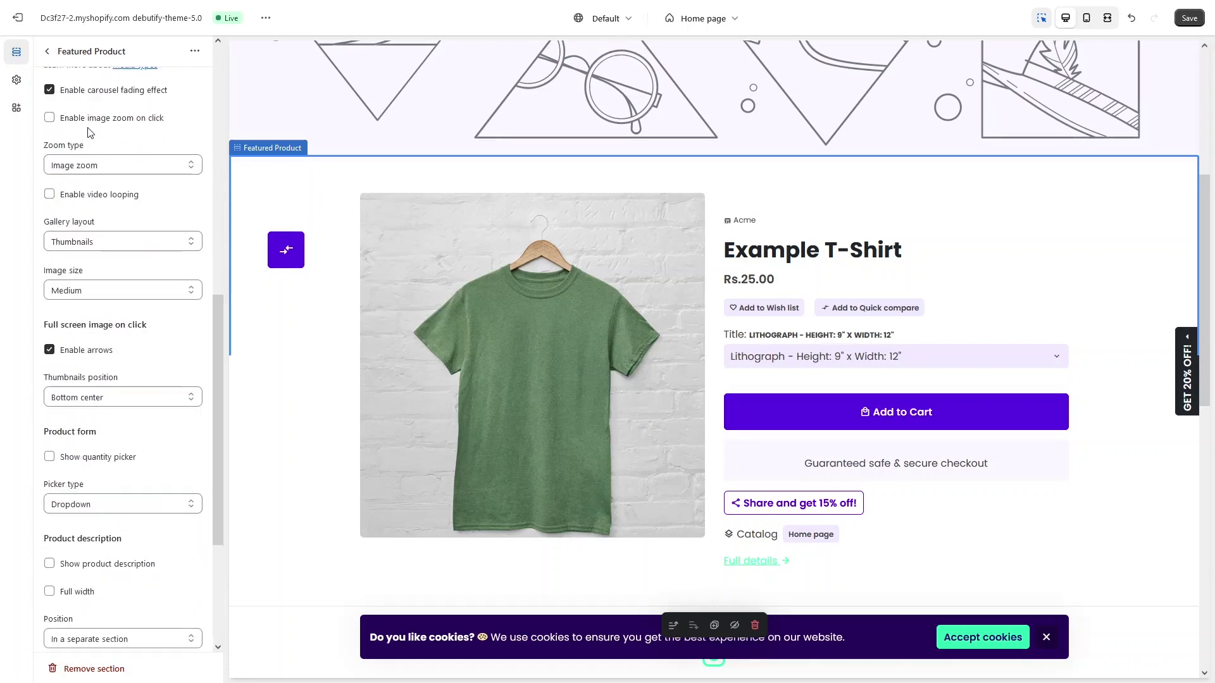
{"action": "scroll", "coordinate": [155, 166], "scroll_direction": "down", "scroll_amount": 1}
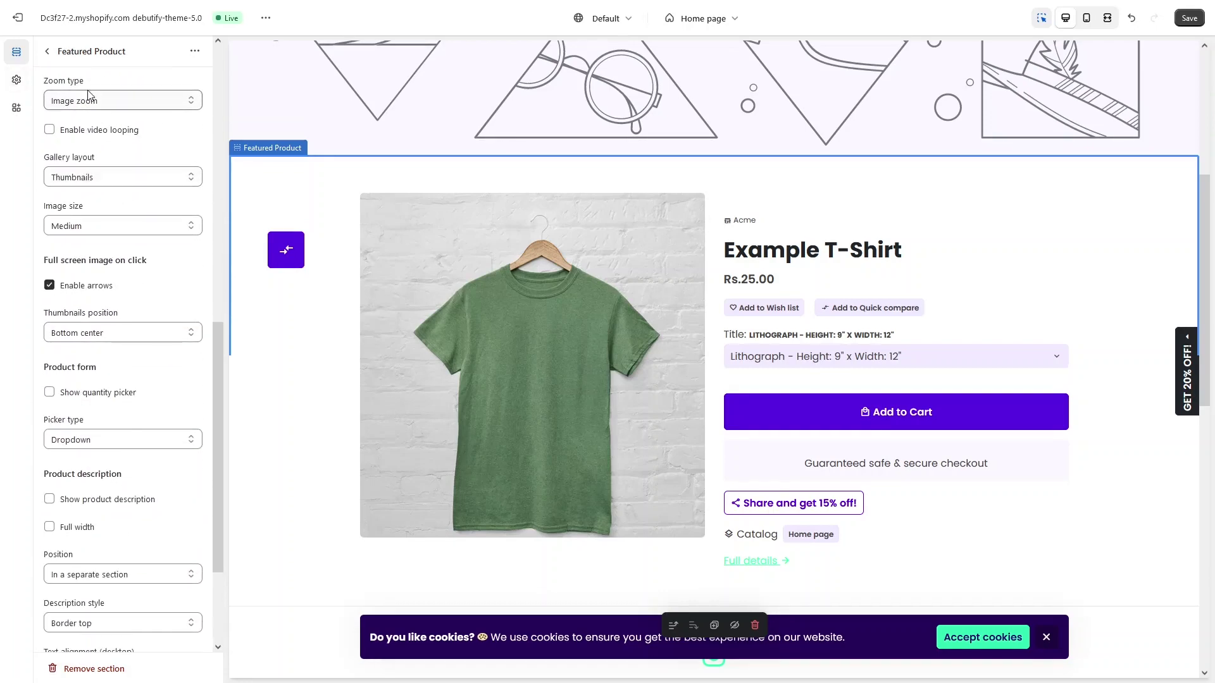
{"action": "scroll", "coordinate": [81, 190], "scroll_direction": "down", "scroll_amount": 3}
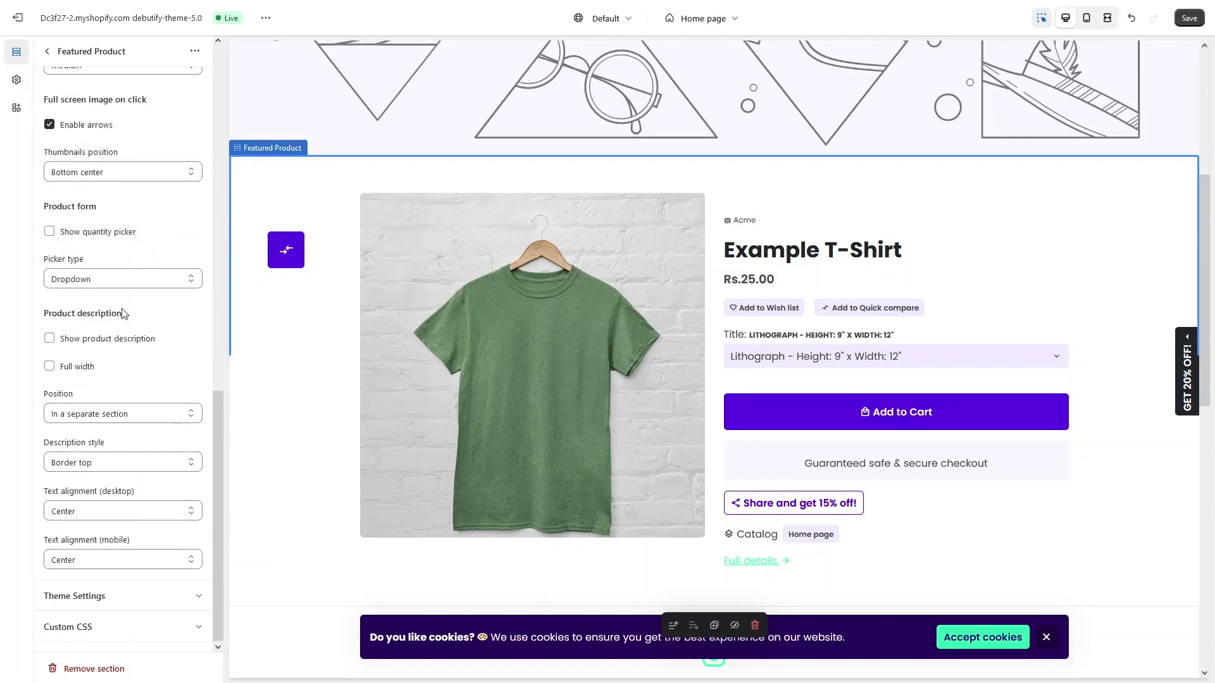
{"action": "left_click", "coordinate": [134, 601]}
{"action": "scroll", "coordinate": [126, 442], "scroll_direction": "down", "scroll_amount": 6}
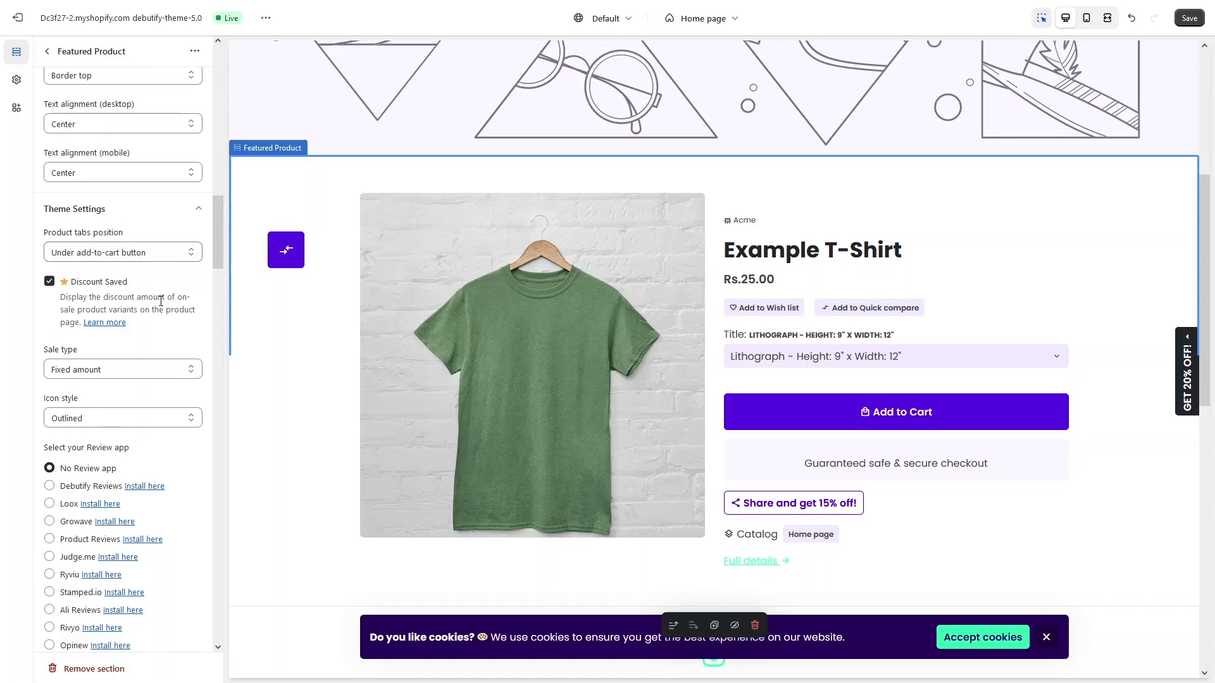
{"action": "left_click", "coordinate": [119, 253]}
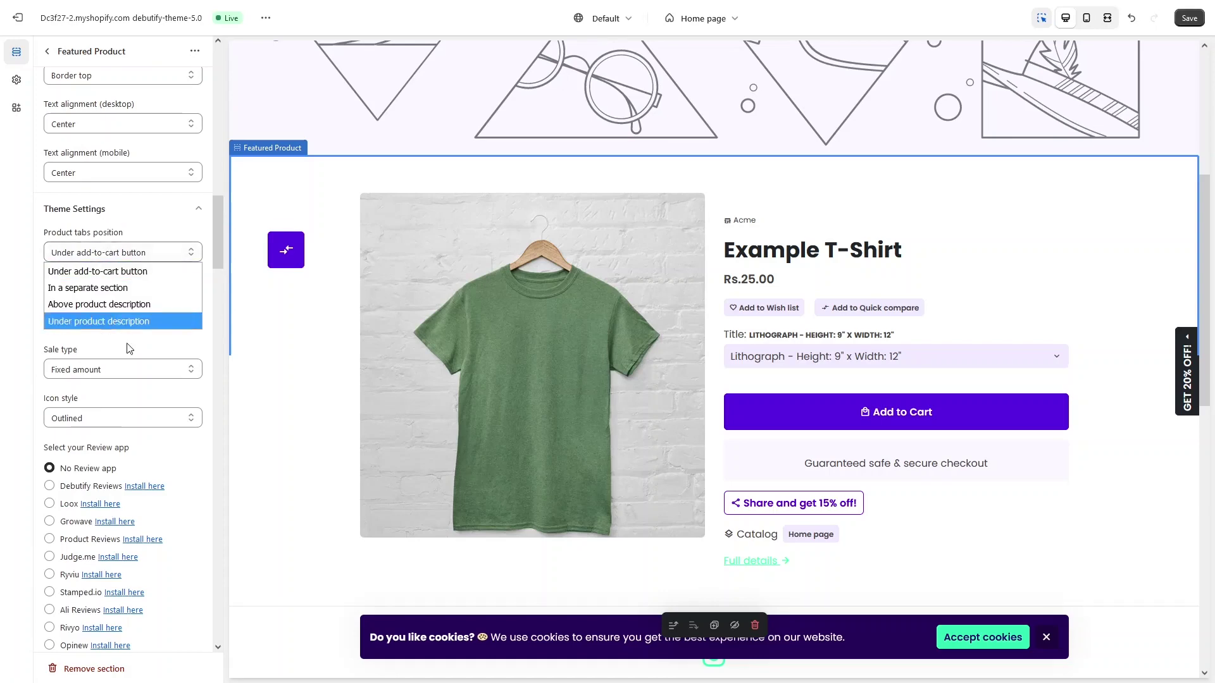
{"action": "left_click", "coordinate": [155, 253]}
{"action": "scroll", "coordinate": [127, 256], "scroll_direction": "down", "scroll_amount": 2}
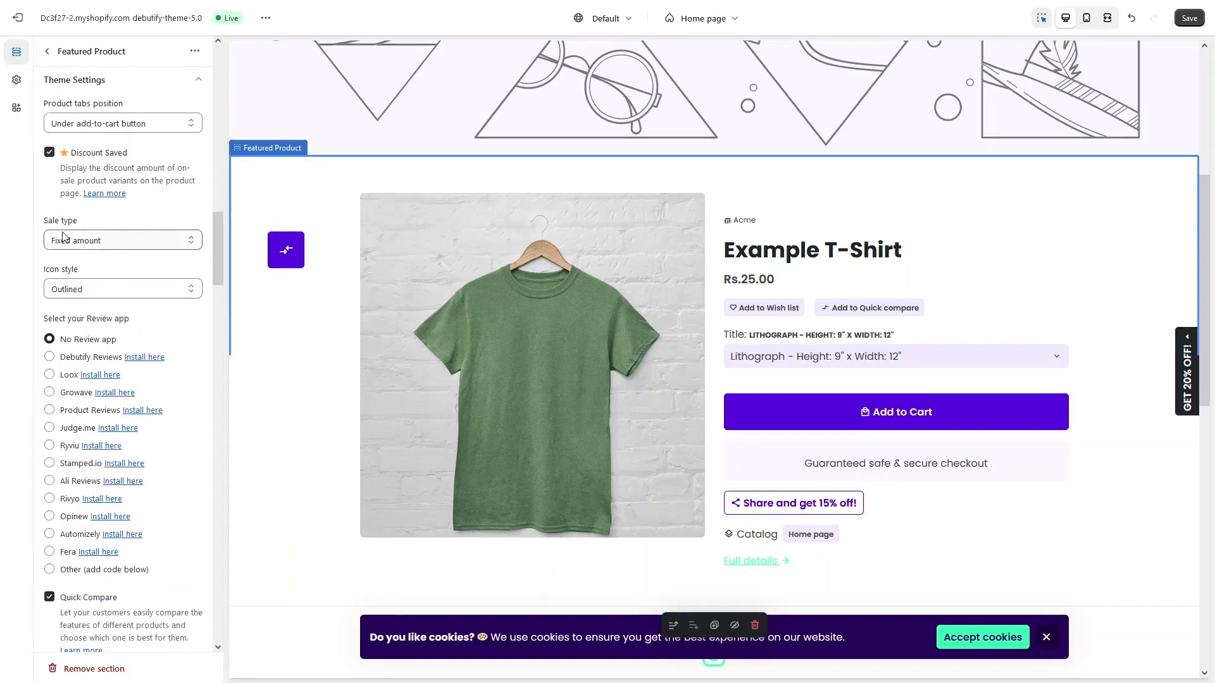
{"action": "left_click", "coordinate": [125, 241]}
{"action": "left_click", "coordinate": [126, 242]}
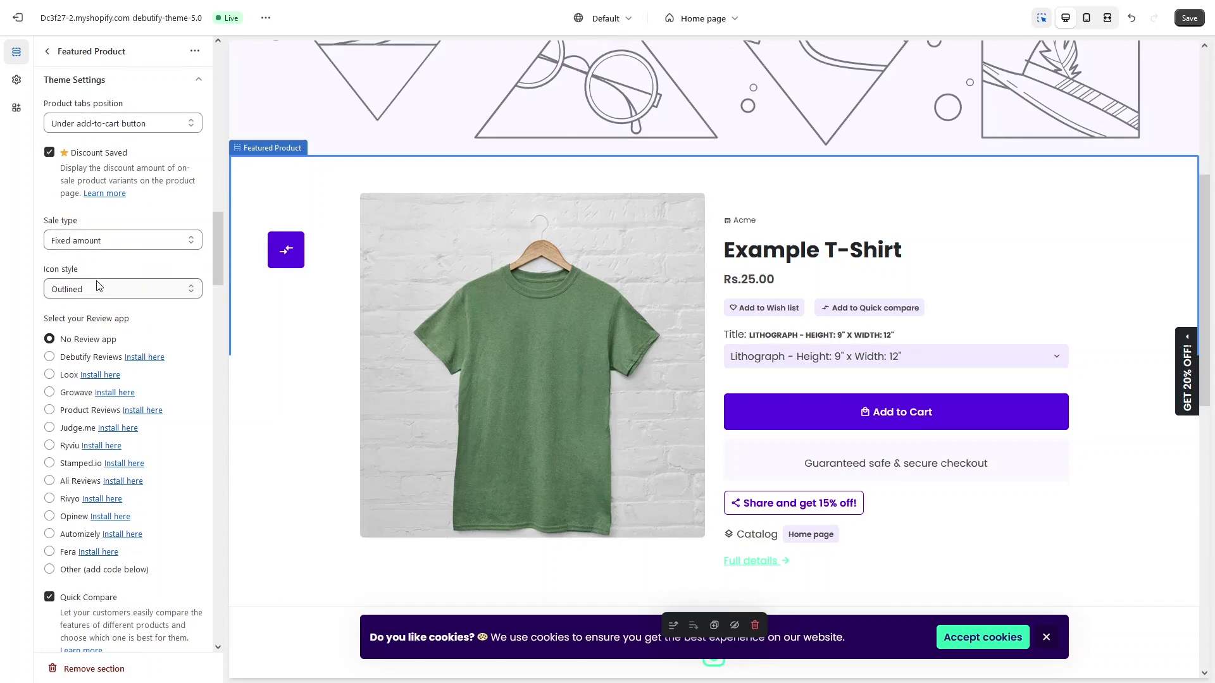
{"action": "left_click", "coordinate": [99, 288]}
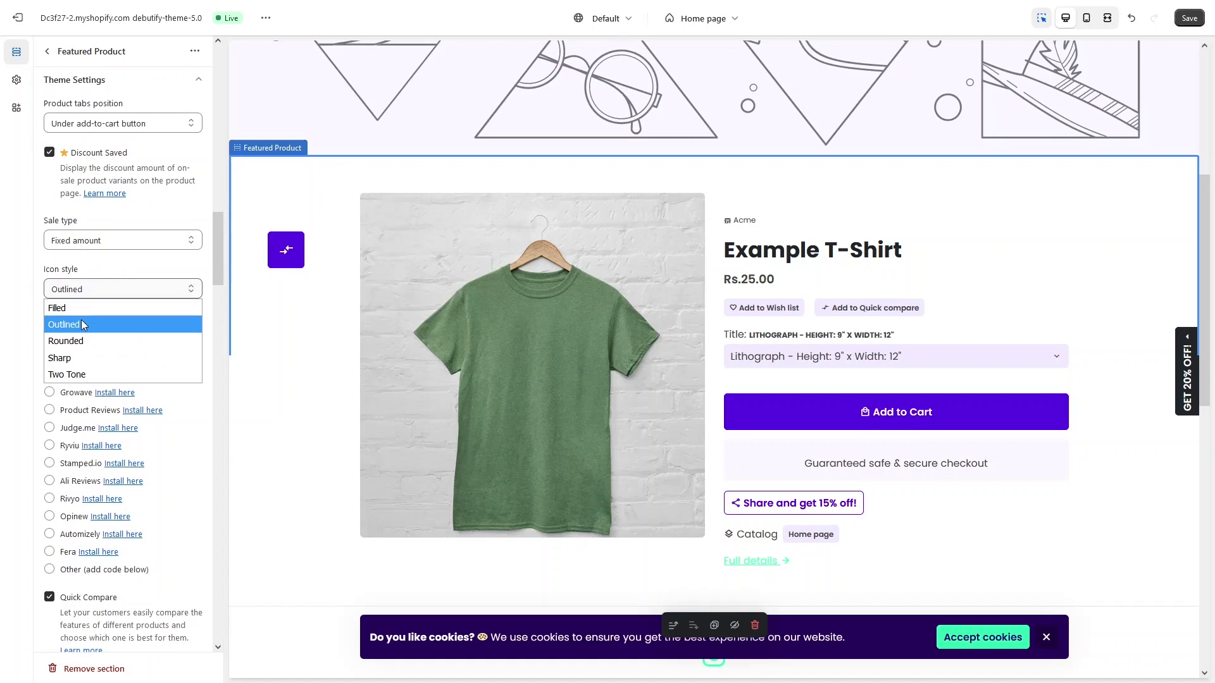
{"action": "left_click", "coordinate": [109, 291]}
{"action": "scroll", "coordinate": [109, 298], "scroll_direction": "down", "scroll_amount": 3}
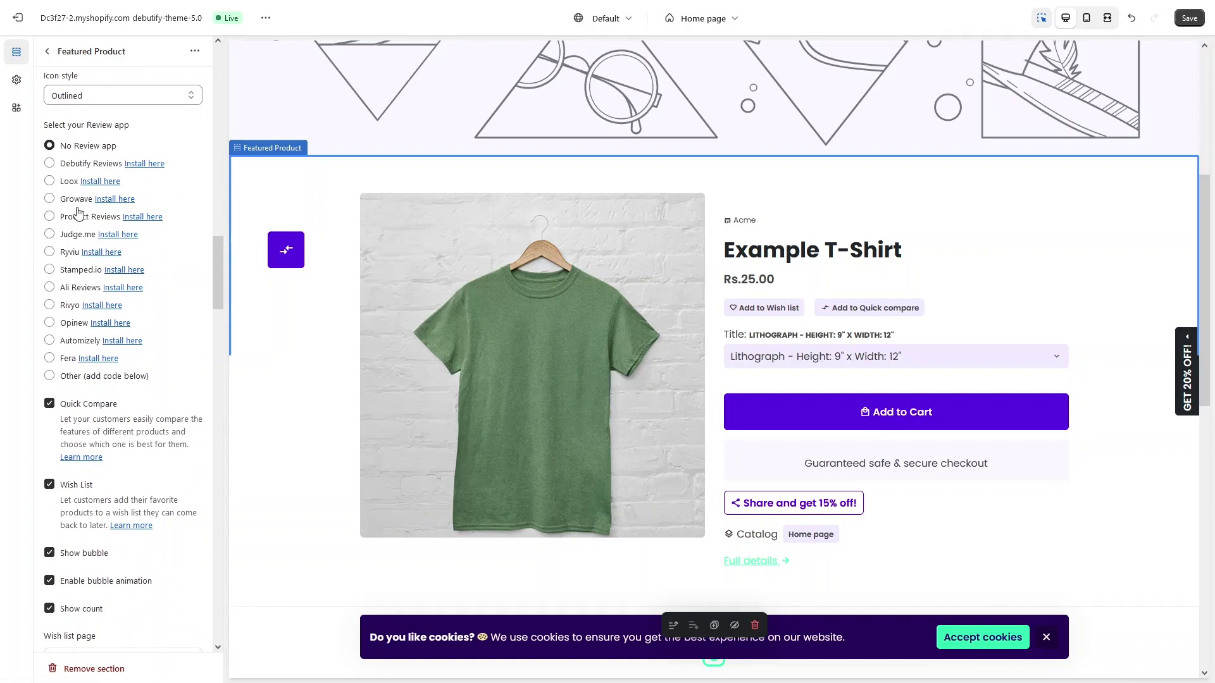
{"action": "scroll", "coordinate": [75, 317], "scroll_direction": "down", "scroll_amount": 4}
{"action": "scroll", "coordinate": [89, 191], "scroll_direction": "down", "scroll_amount": 3}
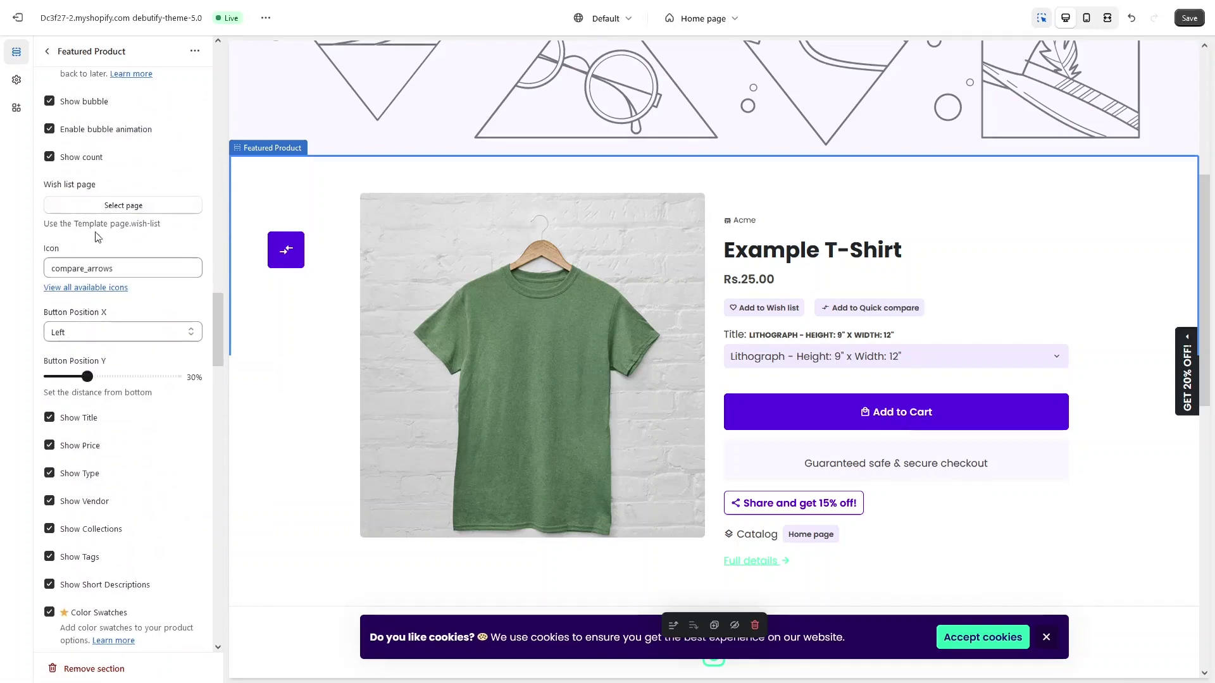
{"action": "scroll", "coordinate": [103, 266], "scroll_direction": "down", "scroll_amount": 9}
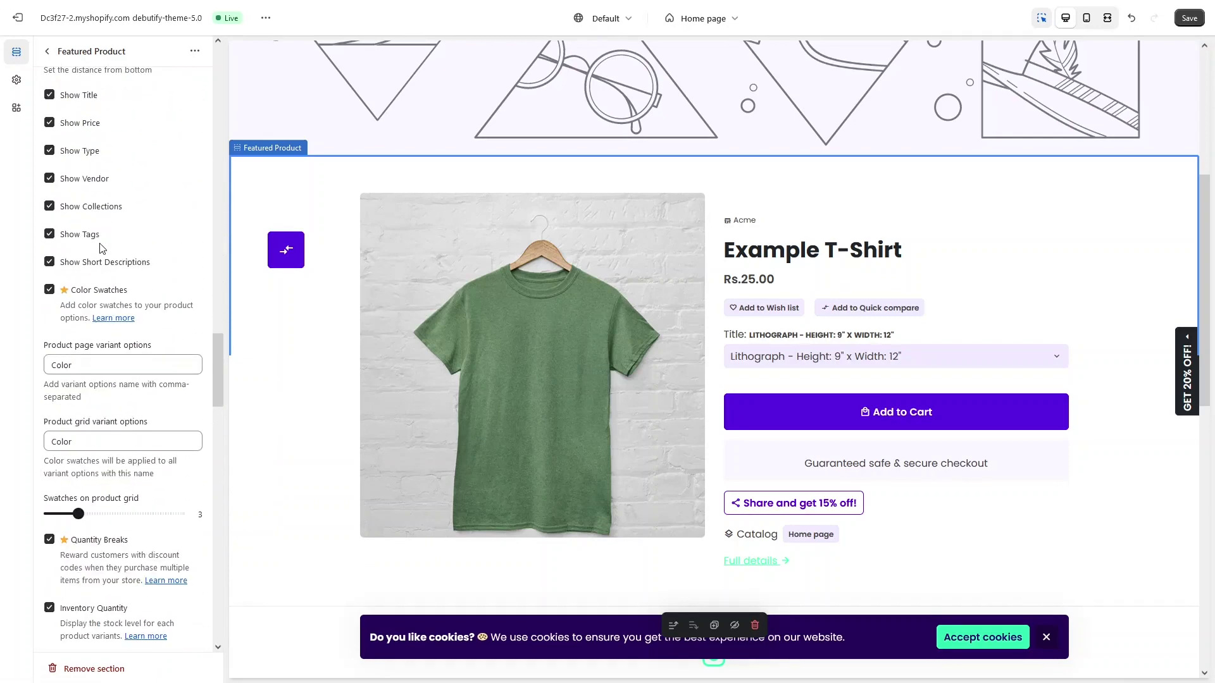
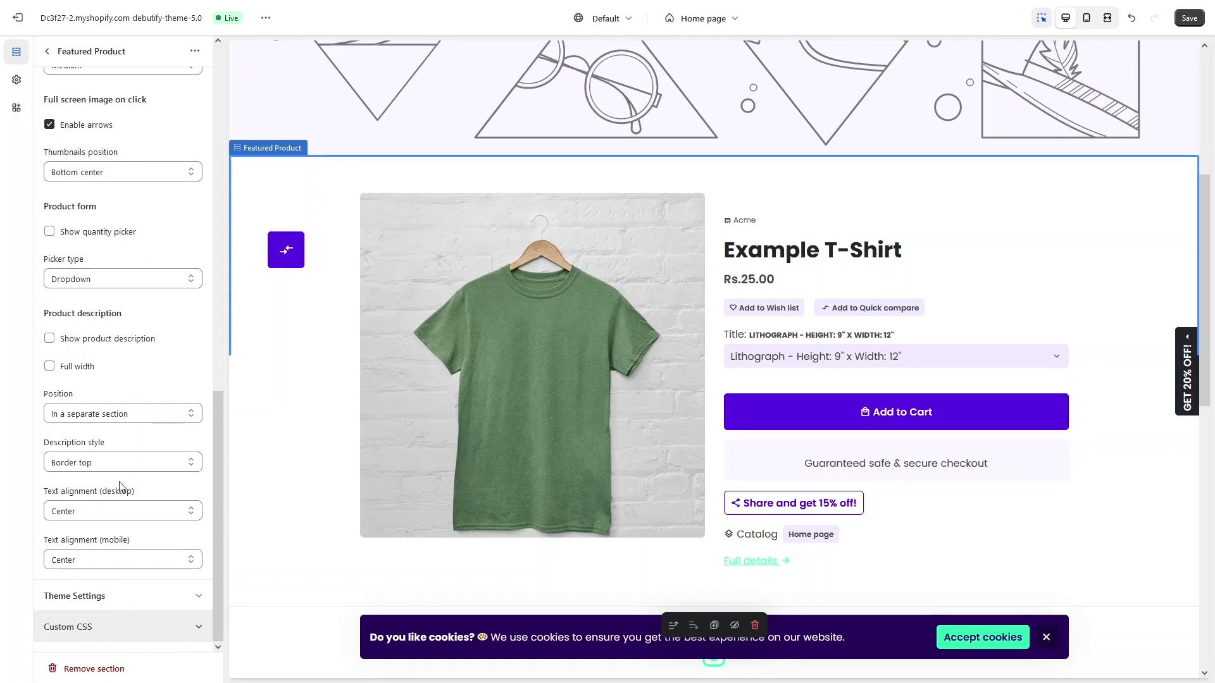
Step: Leave the Featured Product settings and go back to the Home page section list
{"action": "left_click", "coordinate": [48, 53]}
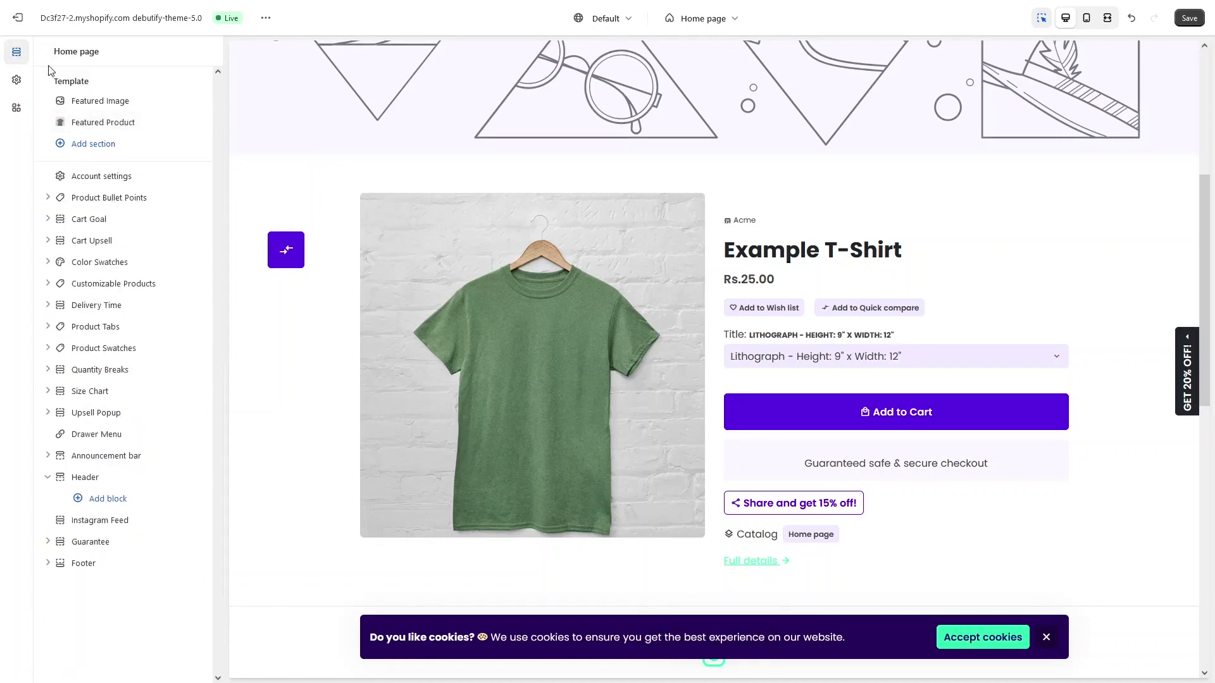
Step: Add a Featured Collection section to the home page and open its settings
{"action": "left_click", "coordinate": [77, 146]}
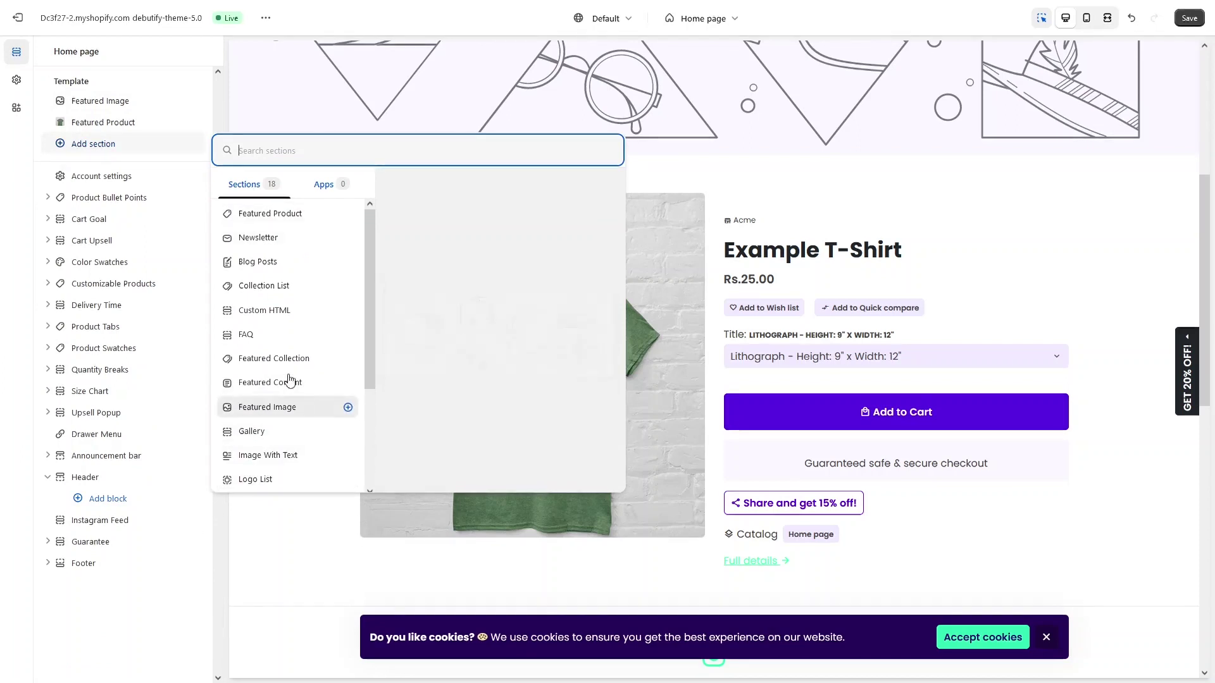
{"action": "left_click", "coordinate": [274, 359]}
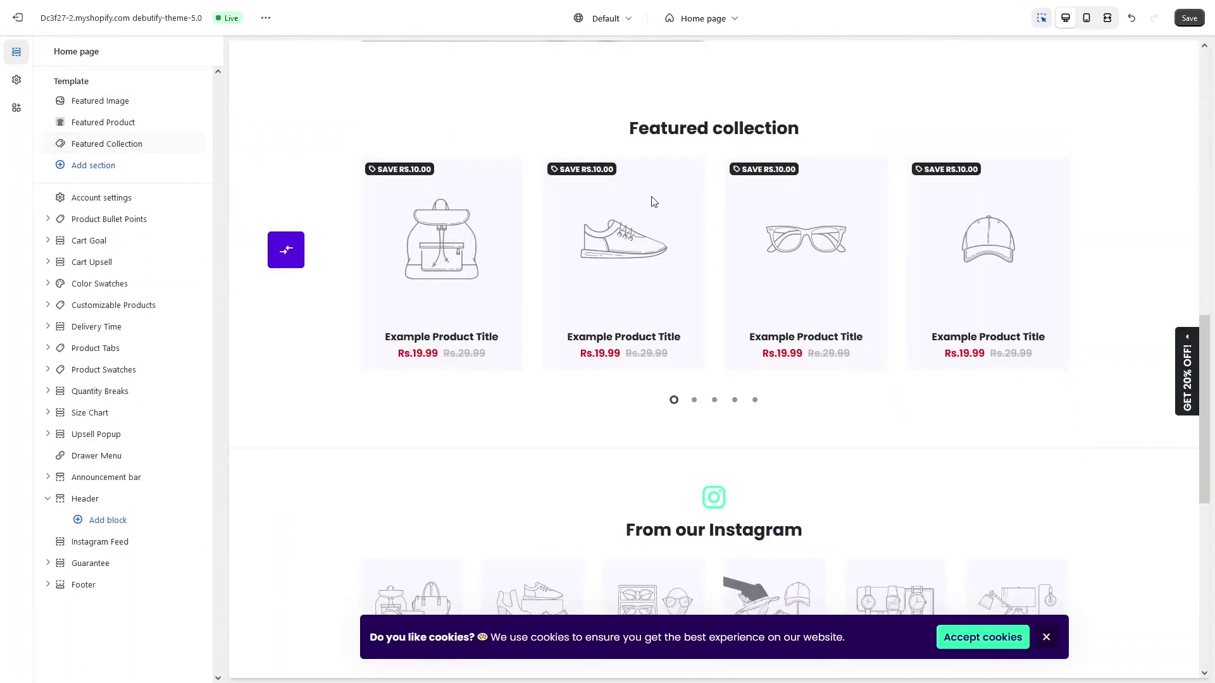
{"action": "left_click", "coordinate": [509, 386]}
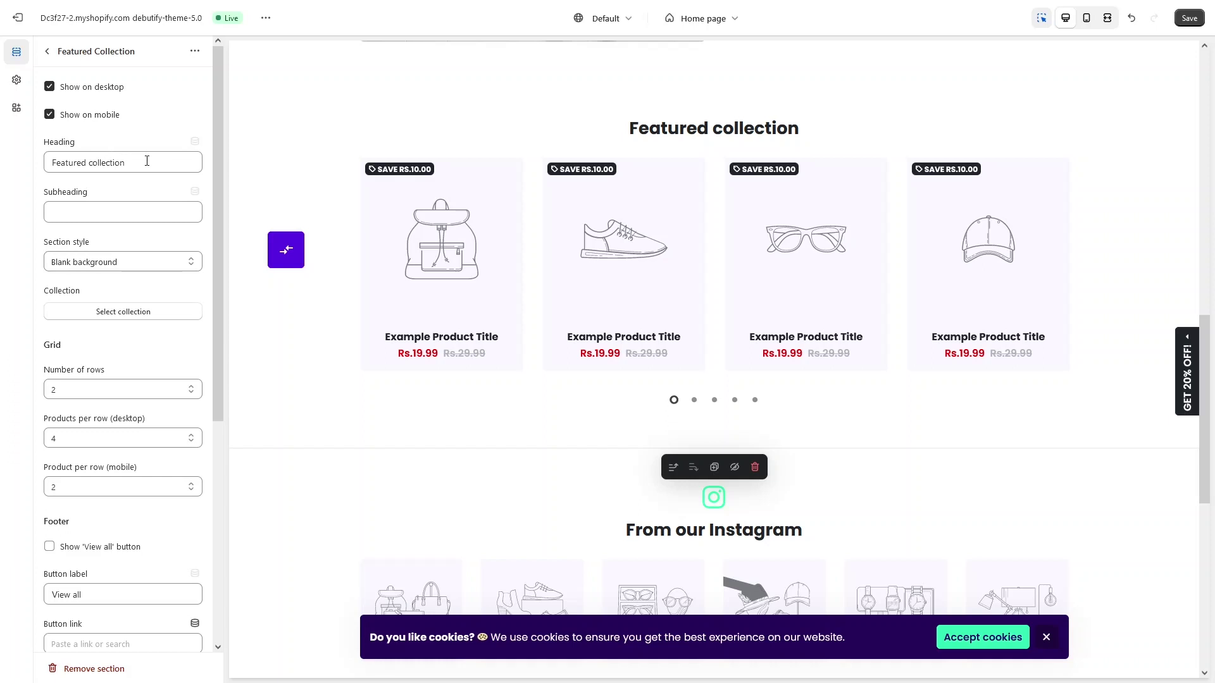
Step: Look over the Featured collection heading, then bring up the collection picker
{"action": "left_click_drag", "start_coordinate": [144, 162], "coordinate": [45, 160]}
{"action": "left_click", "coordinate": [46, 160]}
{"action": "scroll", "coordinate": [80, 219], "scroll_direction": "down", "scroll_amount": 1}
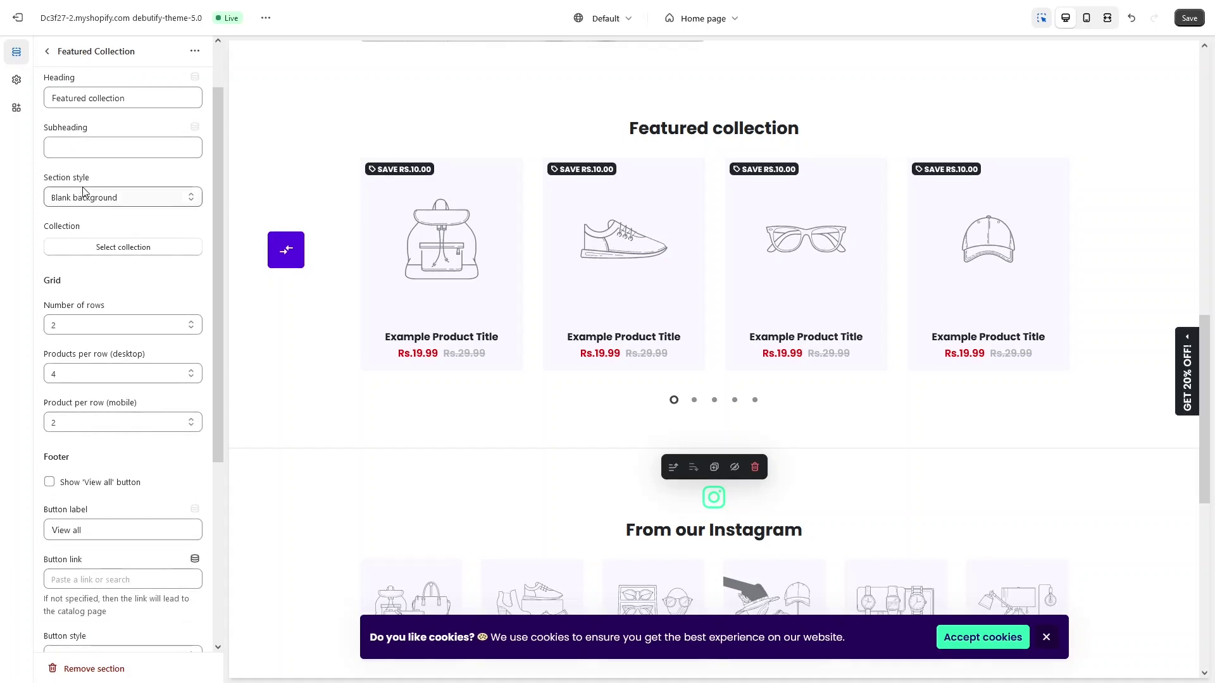
{"action": "scroll", "coordinate": [98, 203], "scroll_direction": "down", "scroll_amount": 1}
{"action": "scroll", "coordinate": [120, 227], "scroll_direction": "up", "scroll_amount": 1}
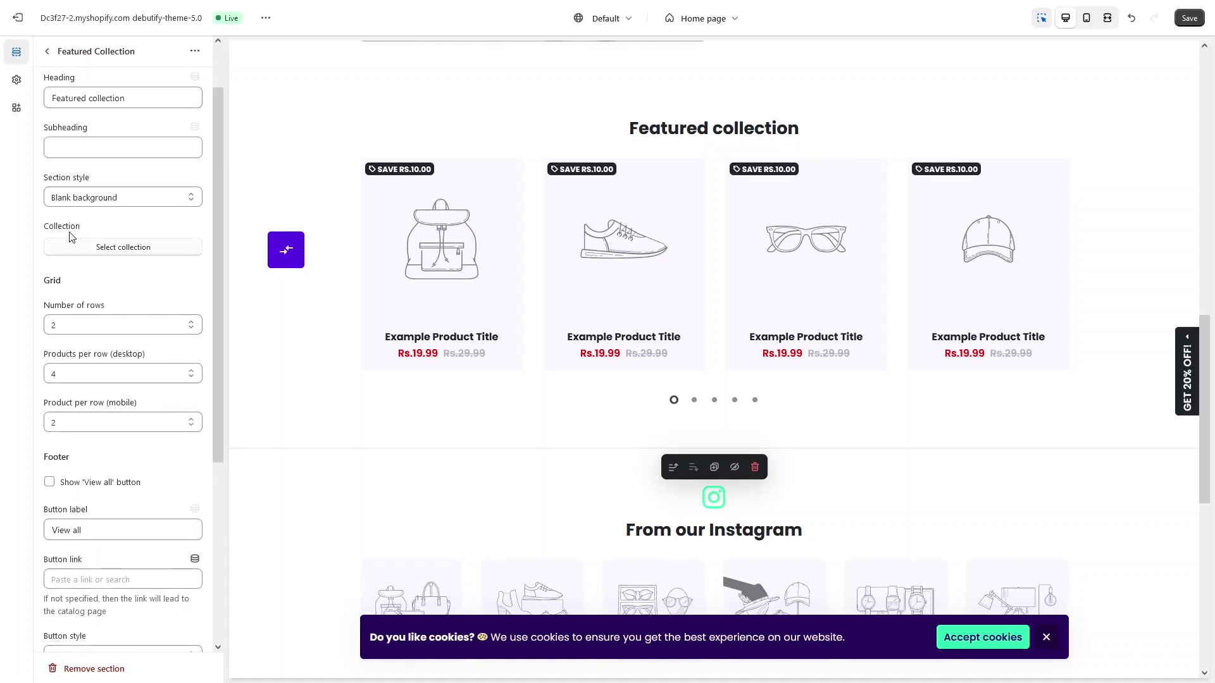
{"action": "left_click", "coordinate": [79, 254]}
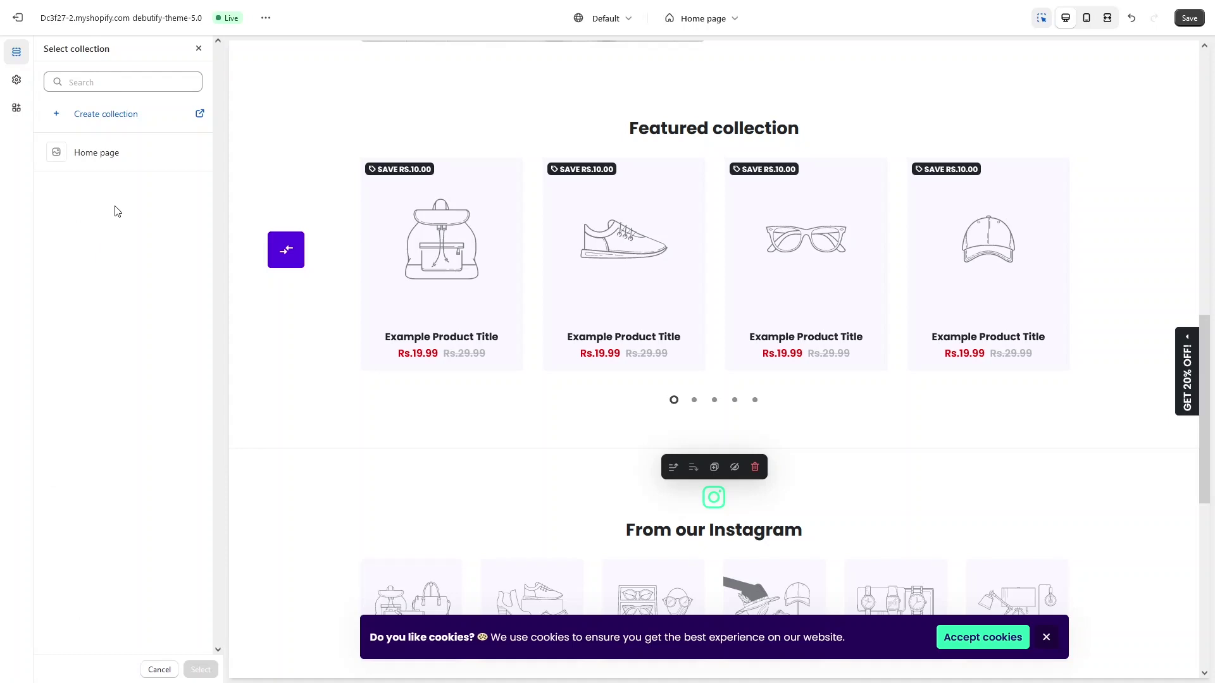
Step: Assign the Home page collection to the Featured collection section
{"action": "left_click", "coordinate": [109, 158]}
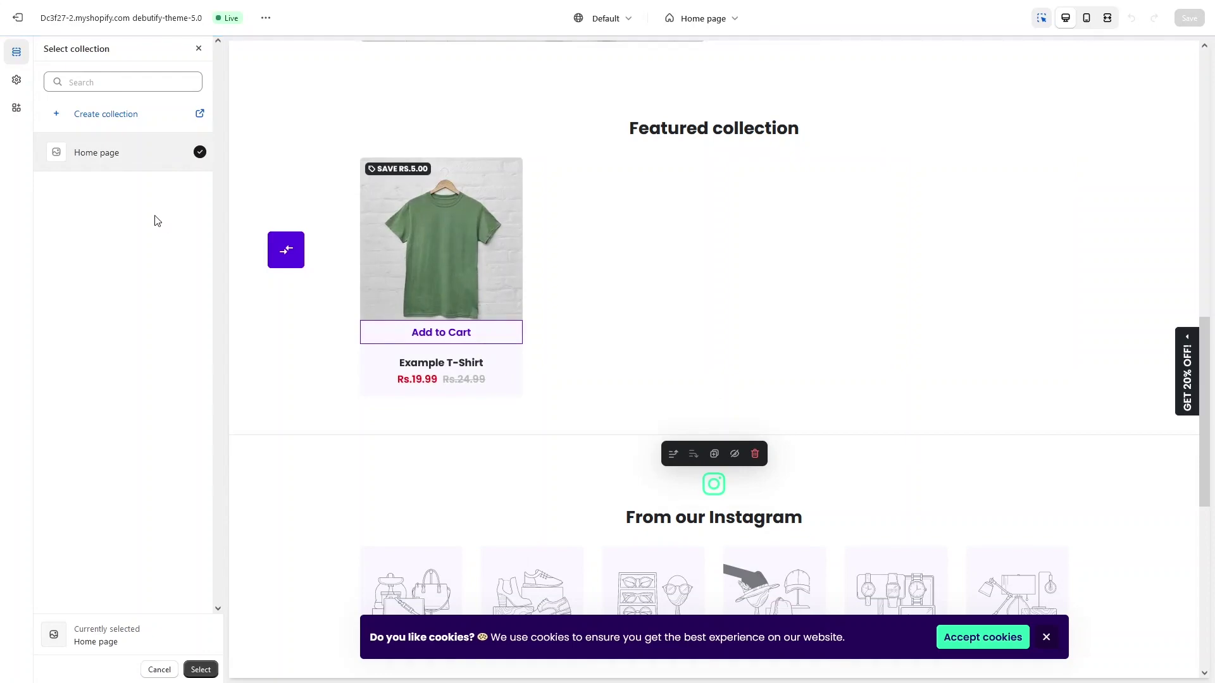
{"action": "scroll", "coordinate": [443, 276], "scroll_direction": "up", "scroll_amount": 2}
{"action": "scroll", "coordinate": [443, 277], "scroll_direction": "up", "scroll_amount": 3}
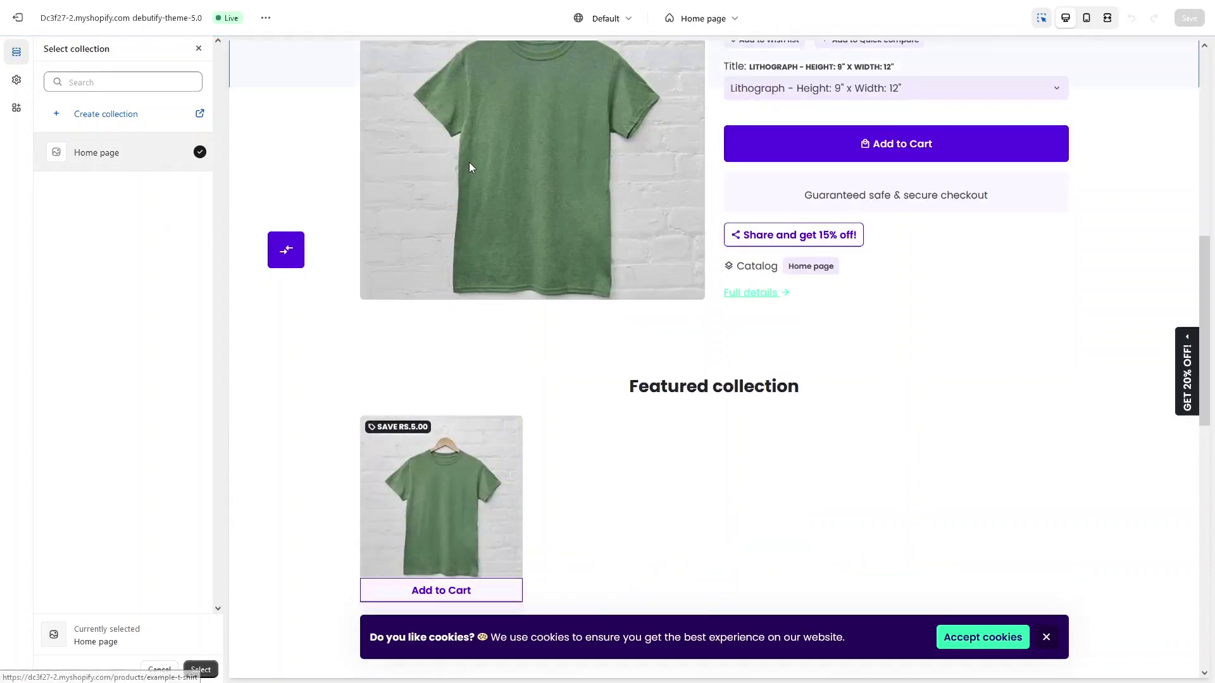
{"action": "scroll", "coordinate": [439, 207], "scroll_direction": "down", "scroll_amount": 5}
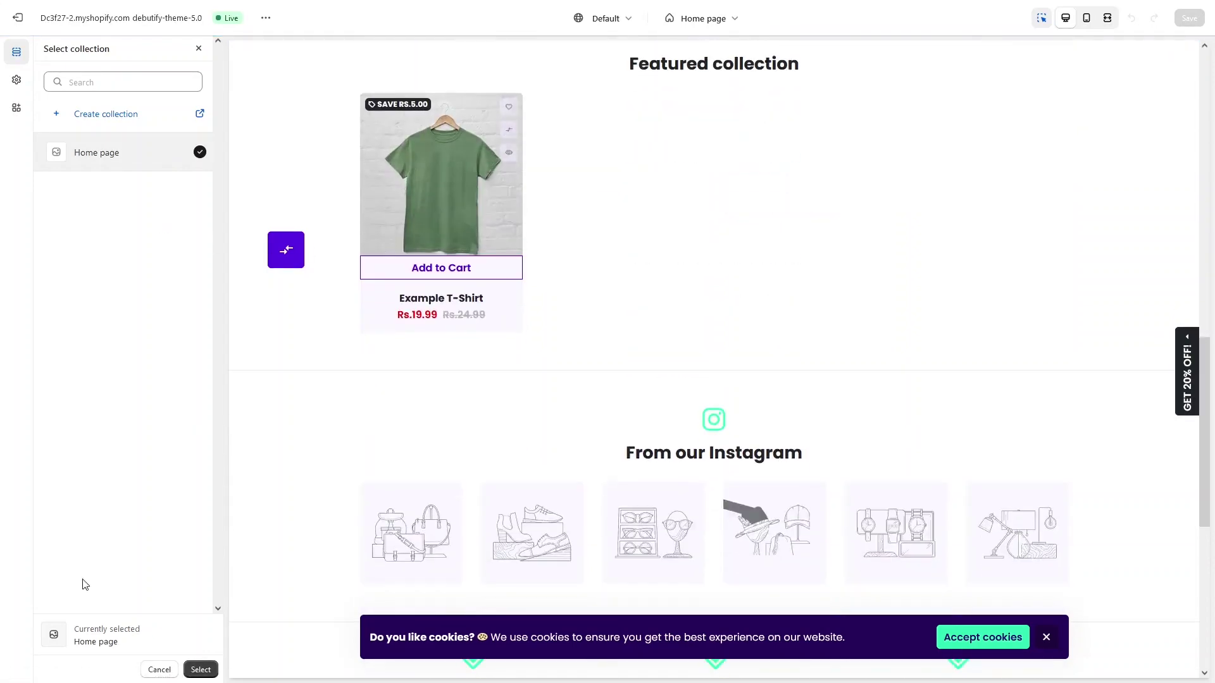
{"action": "left_click", "coordinate": [199, 670]}
Step: Remove the collection again so placeholder products fill the preview
{"action": "scroll", "coordinate": [71, 266], "scroll_direction": "down", "scroll_amount": 1}
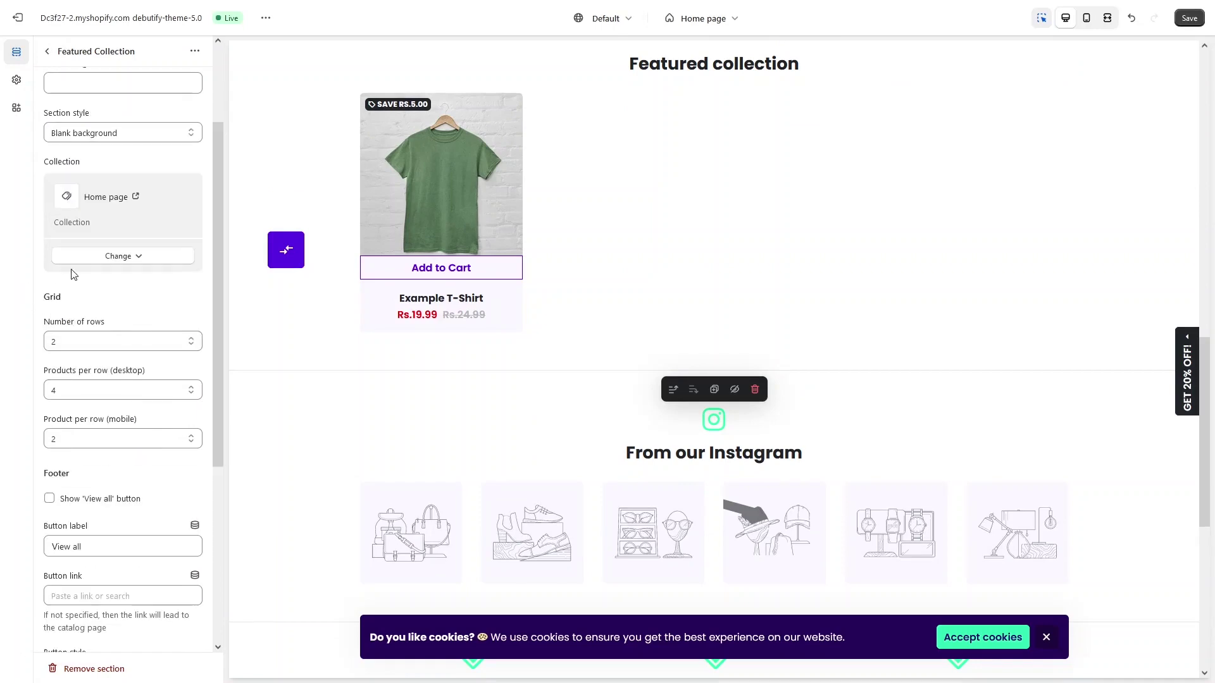
{"action": "left_click", "coordinate": [137, 257]}
{"action": "left_click", "coordinate": [130, 302]}
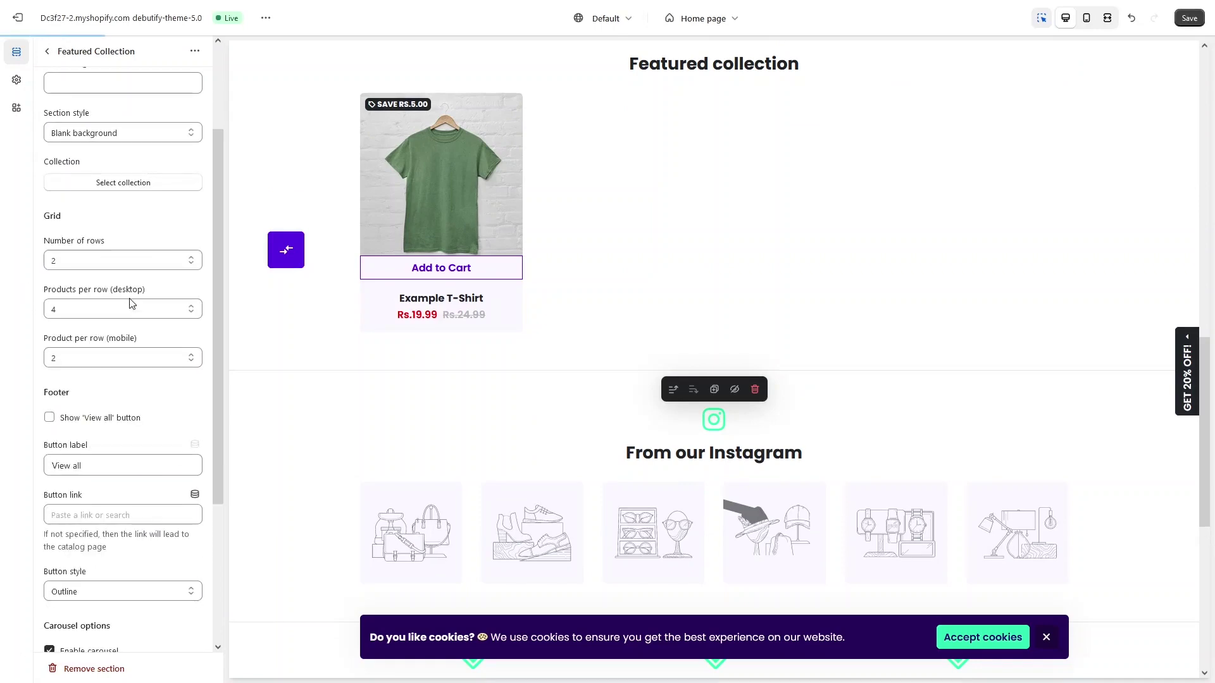
{"action": "scroll", "coordinate": [73, 291], "scroll_direction": "up", "scroll_amount": 1}
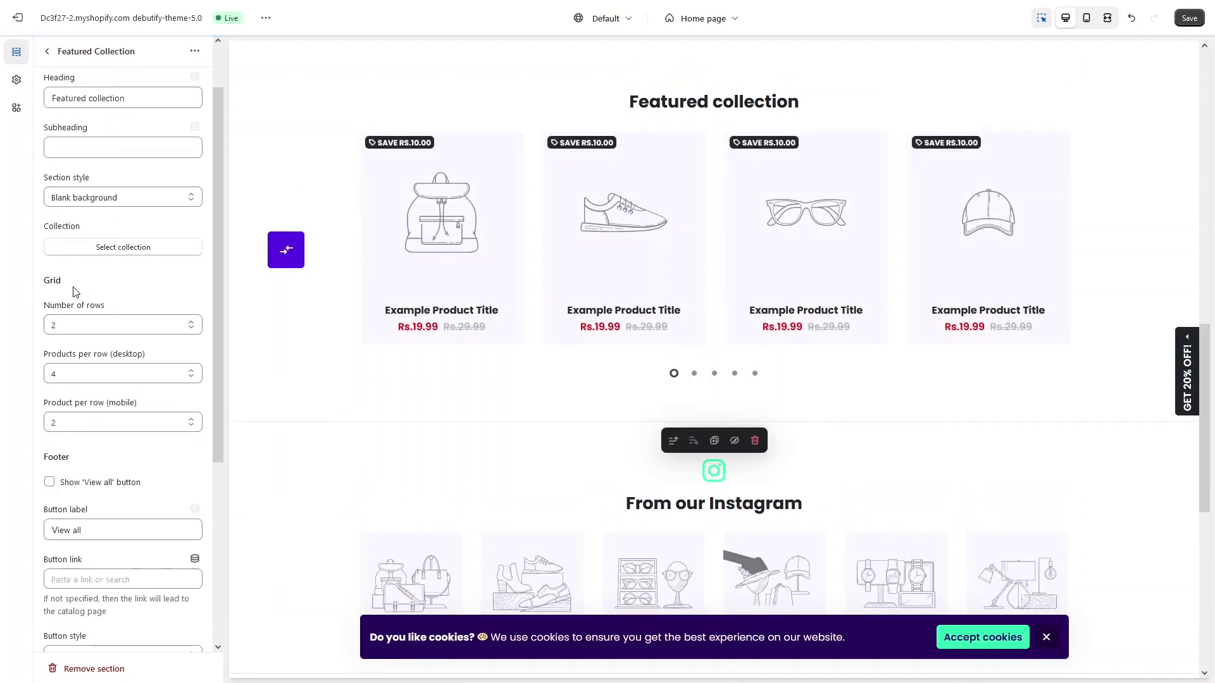
Step: Set the Featured collection to 3 rows and 3 products per row on desktop
{"action": "left_click", "coordinate": [127, 325]}
{"action": "left_click", "coordinate": [136, 347]}
{"action": "scroll", "coordinate": [95, 351], "scroll_direction": "up", "scroll_amount": 1}
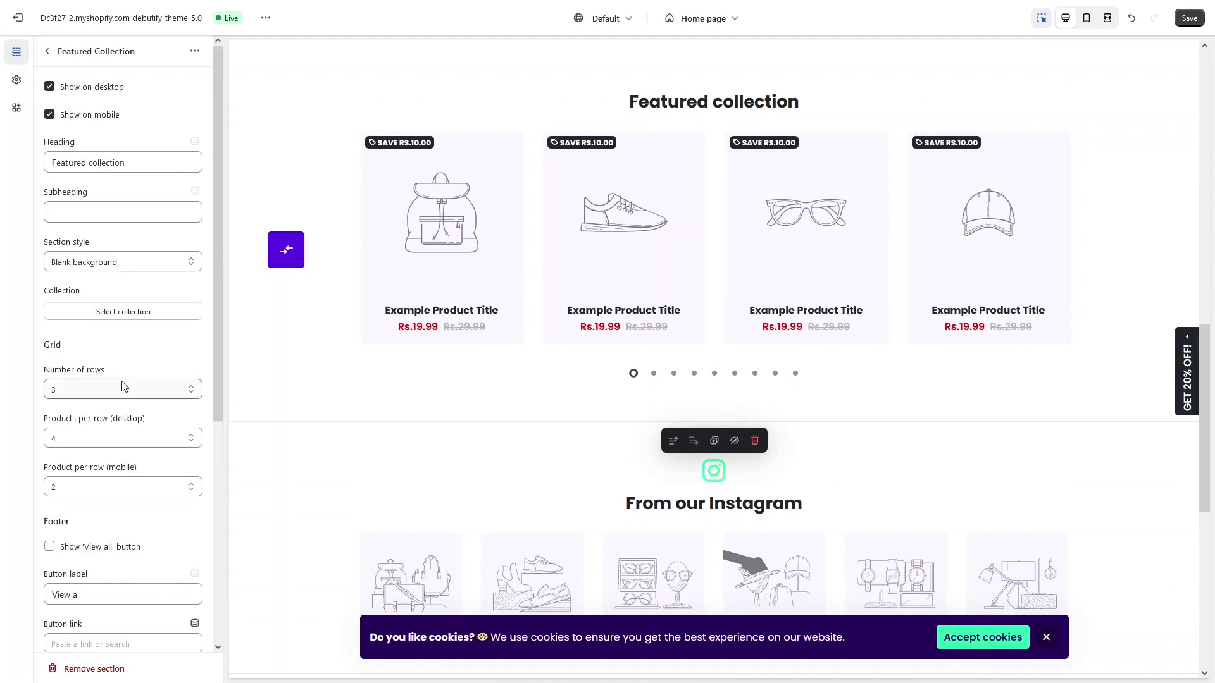
{"action": "scroll", "coordinate": [117, 380], "scroll_direction": "down", "scroll_amount": 1}
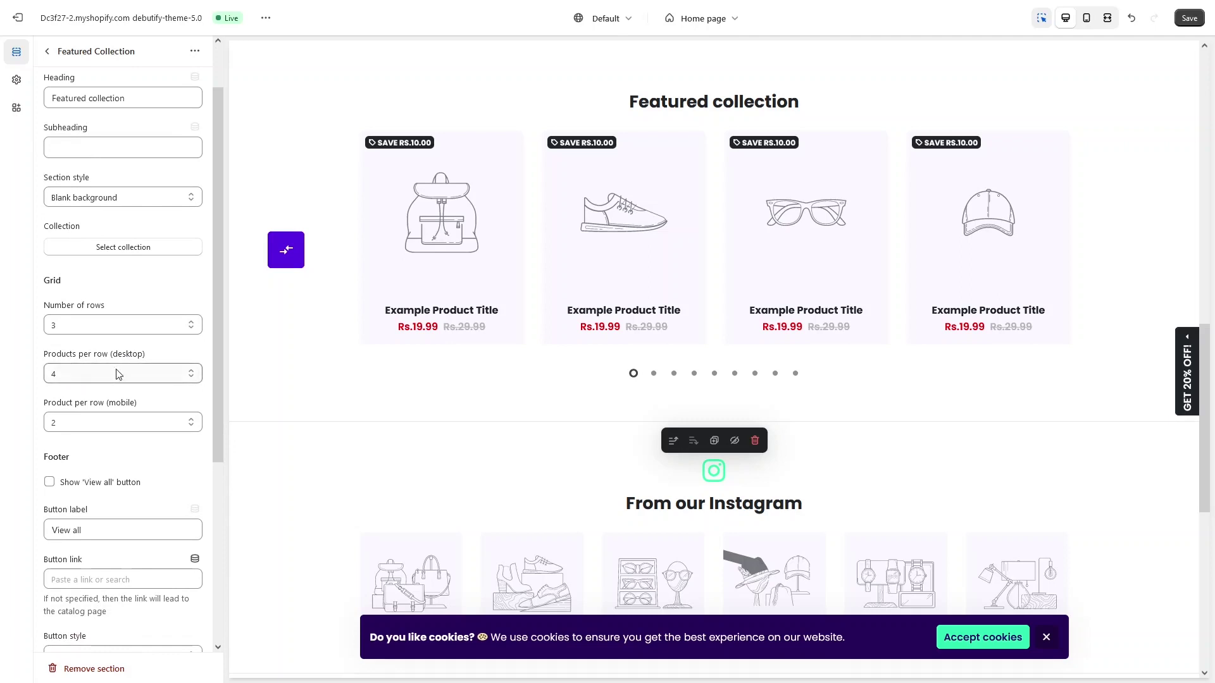
{"action": "left_click", "coordinate": [118, 374]}
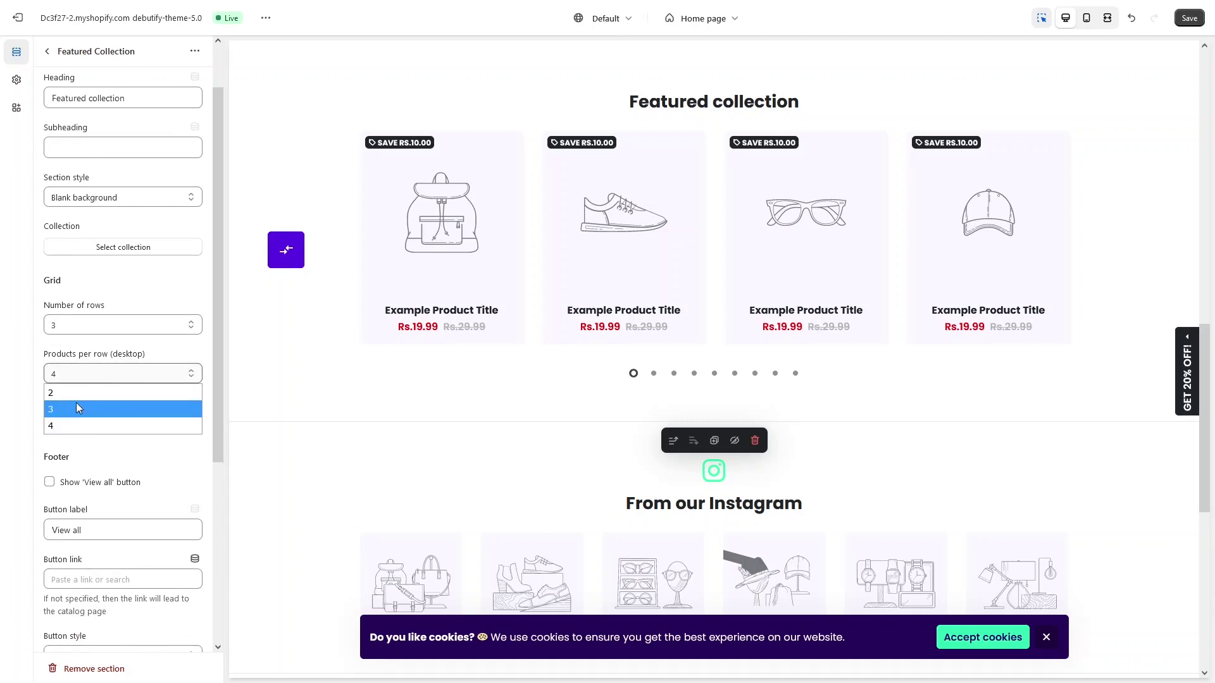
{"action": "left_click", "coordinate": [76, 408]}
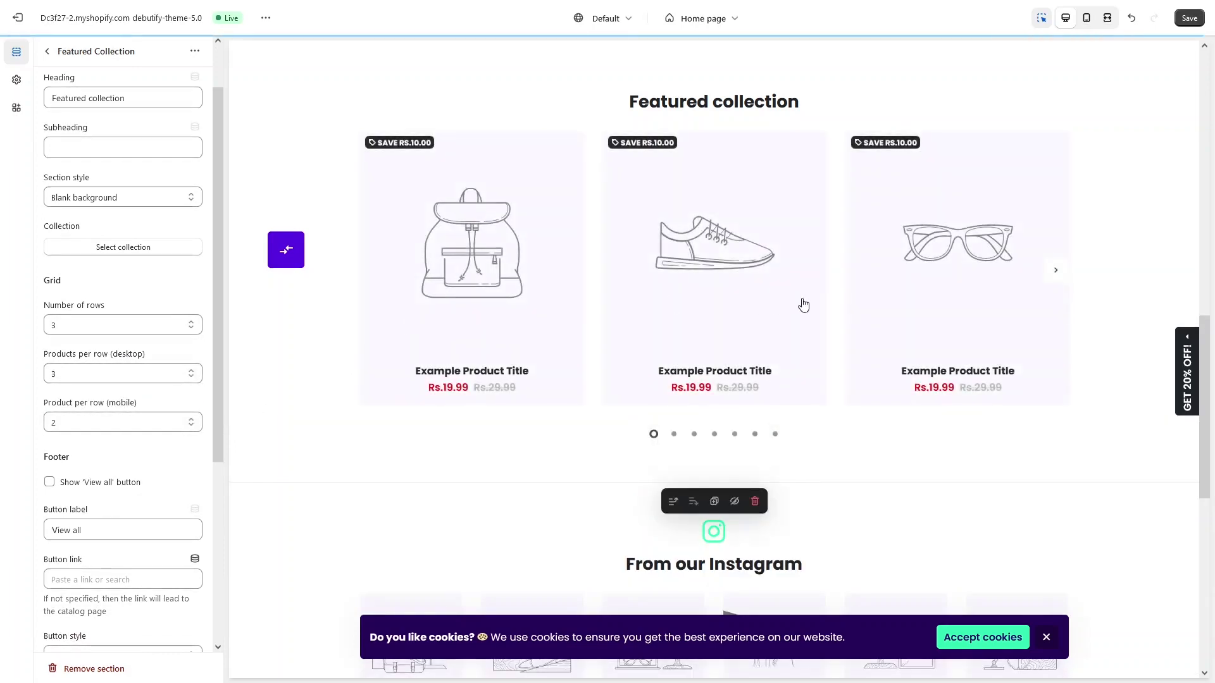
{"action": "left_click", "coordinate": [142, 374]}
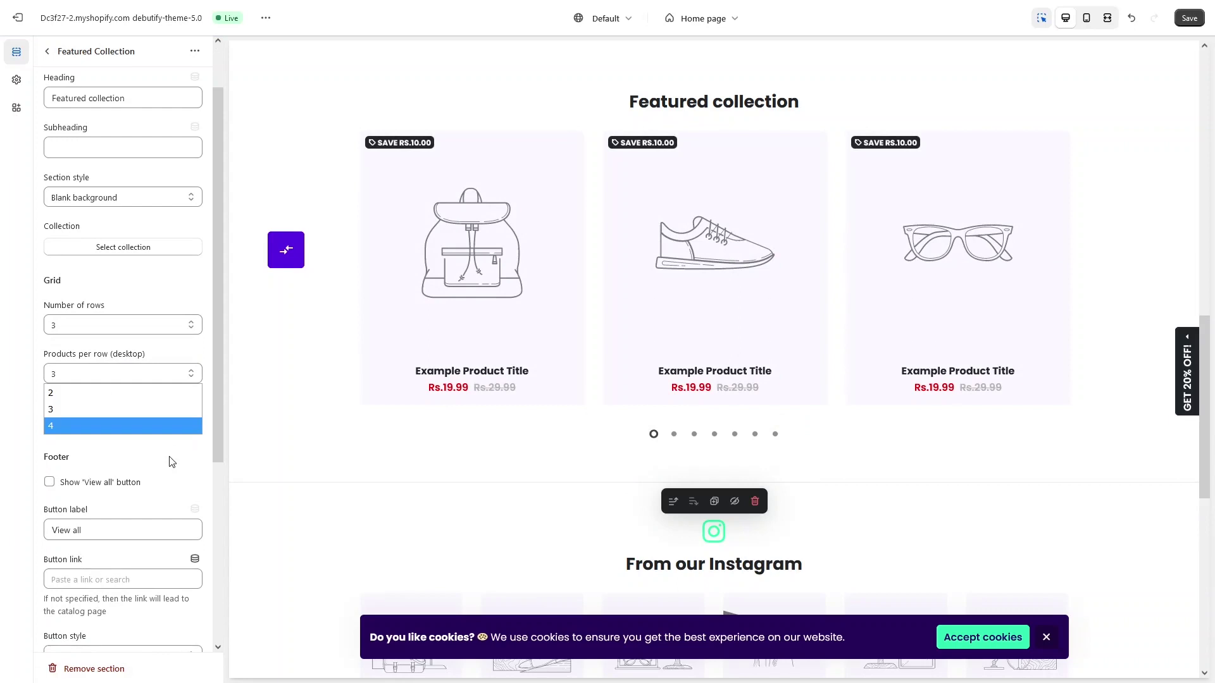
{"action": "left_click", "coordinate": [168, 353]}
Step: Check the View all button label, then return to the Home page section list
{"action": "scroll", "coordinate": [165, 304], "scroll_direction": "down", "scroll_amount": 2}
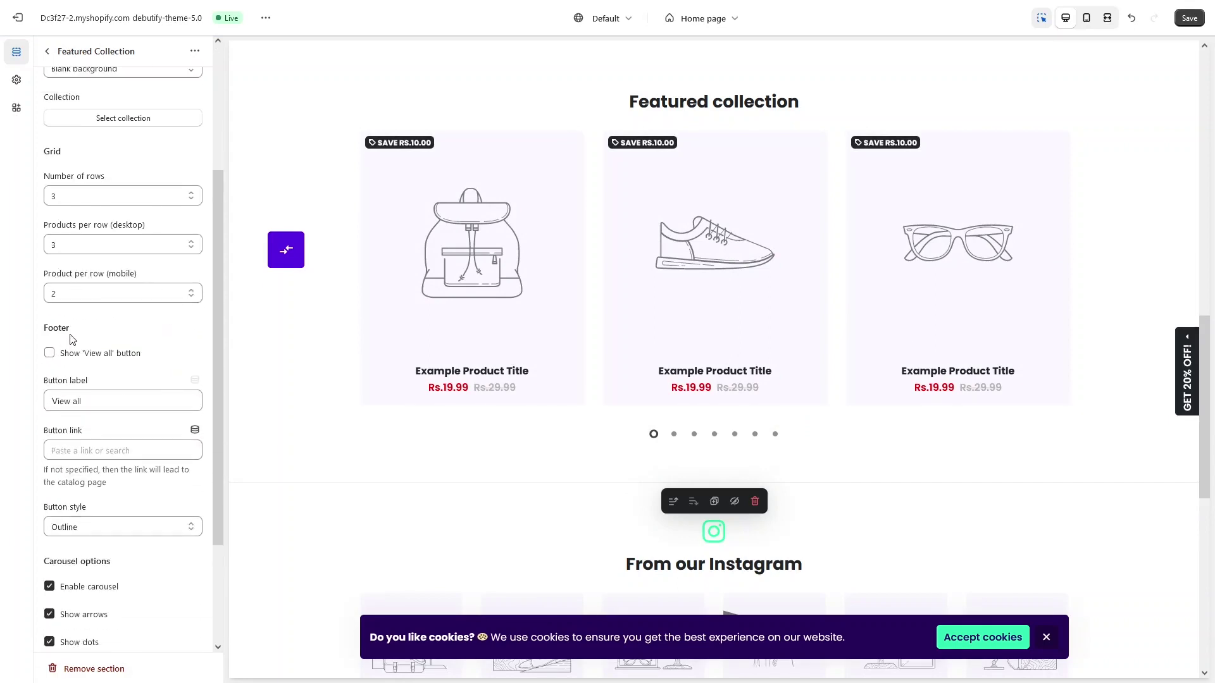
{"action": "scroll", "coordinate": [72, 340], "scroll_direction": "down", "scroll_amount": 2}
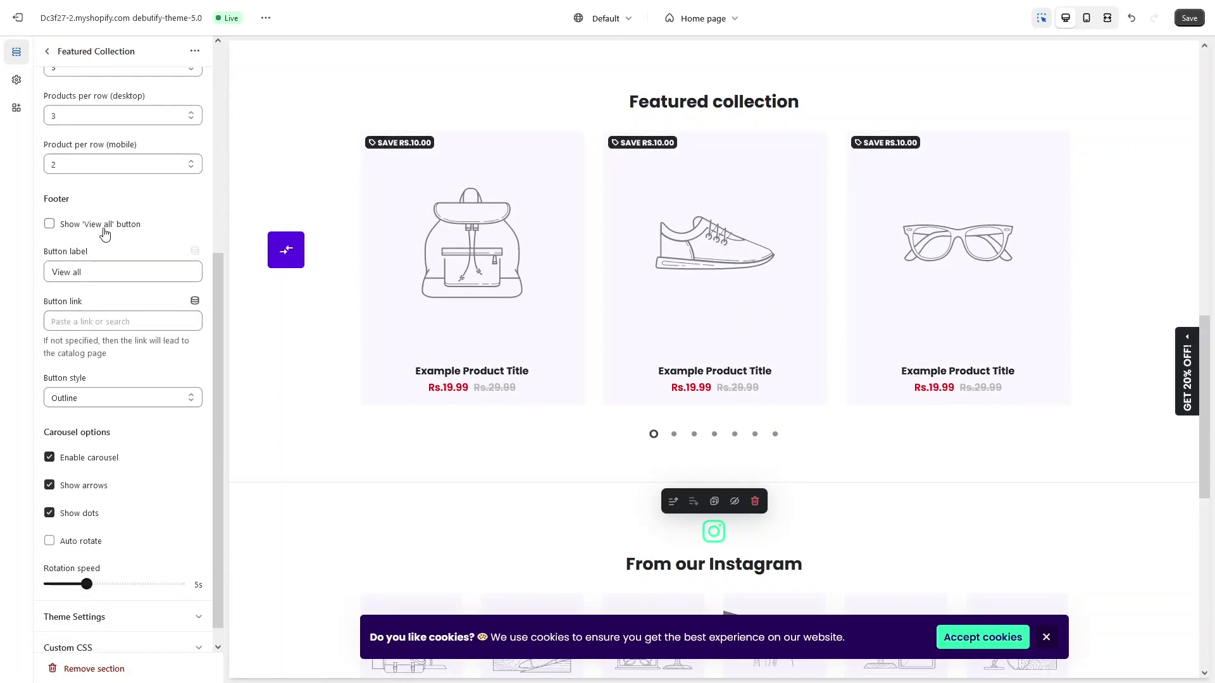
{"action": "scroll", "coordinate": [136, 285], "scroll_direction": "down", "scroll_amount": 1}
{"action": "triple_click", "coordinate": [161, 247]}
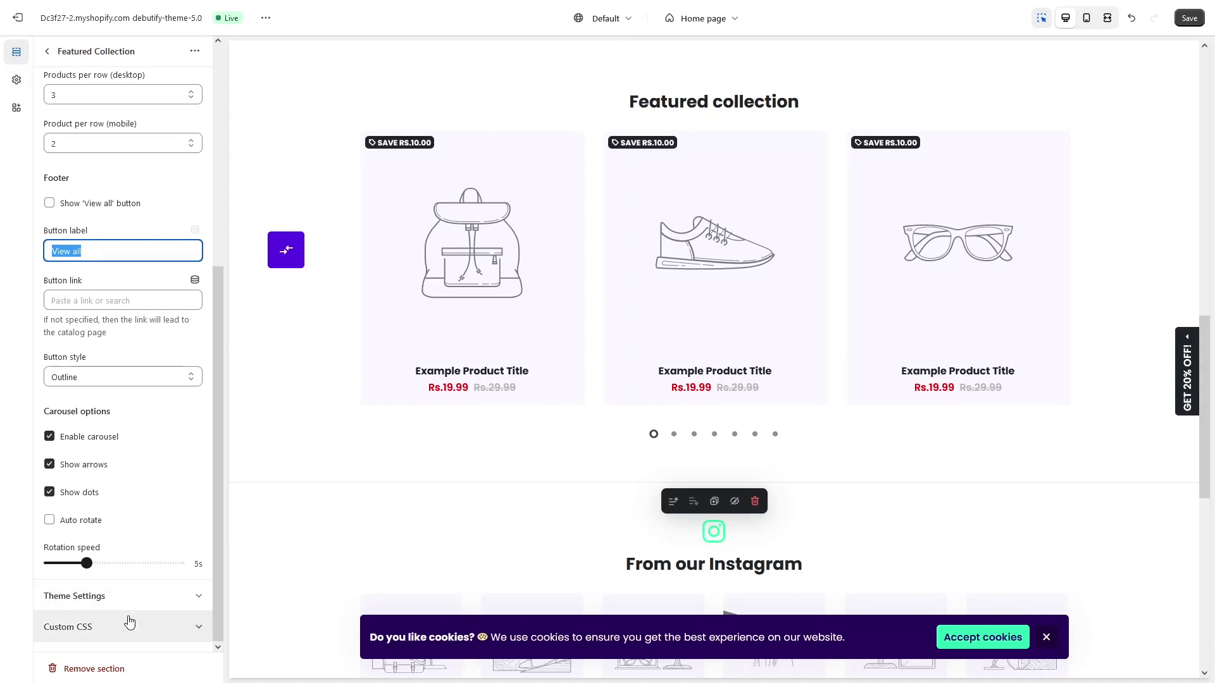
{"action": "left_click", "coordinate": [47, 52]}
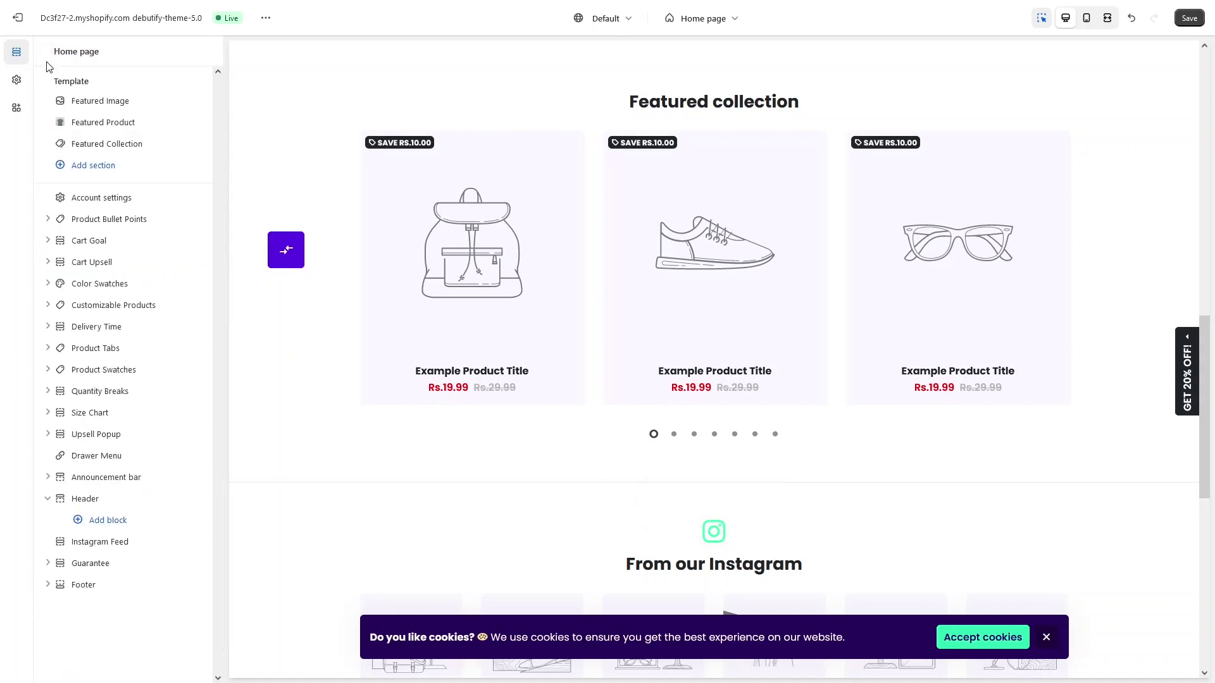
{"action": "left_click", "coordinate": [95, 166]}
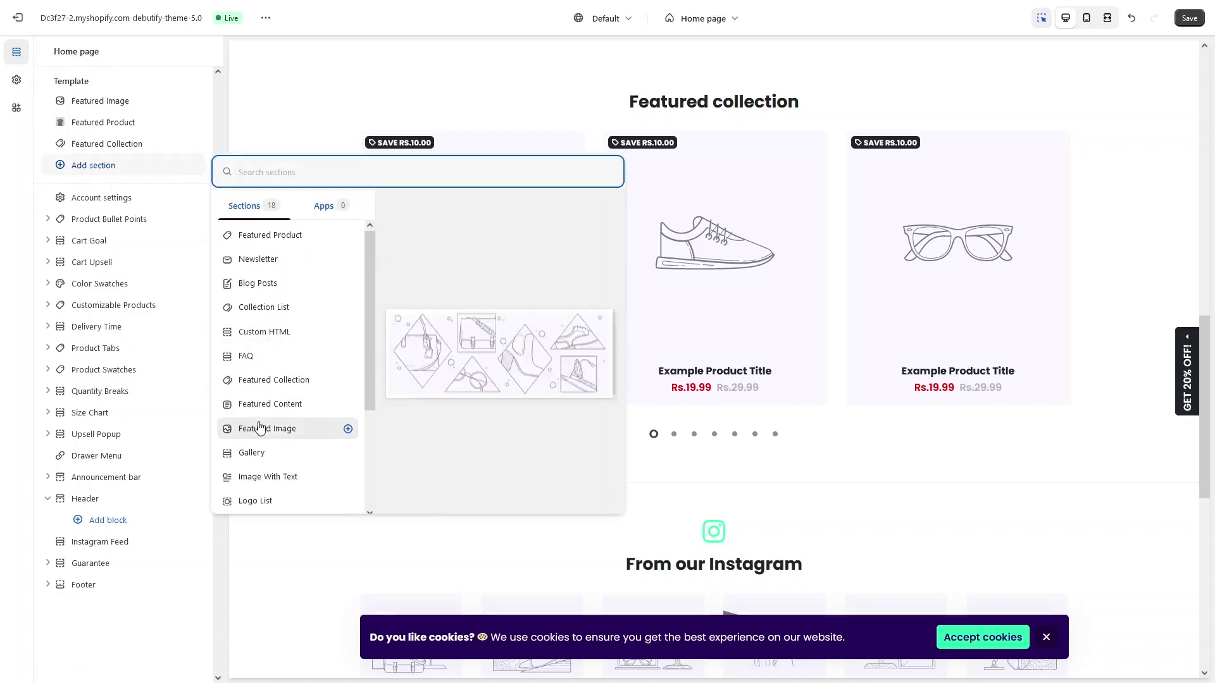
{"action": "left_click", "coordinate": [269, 477]}
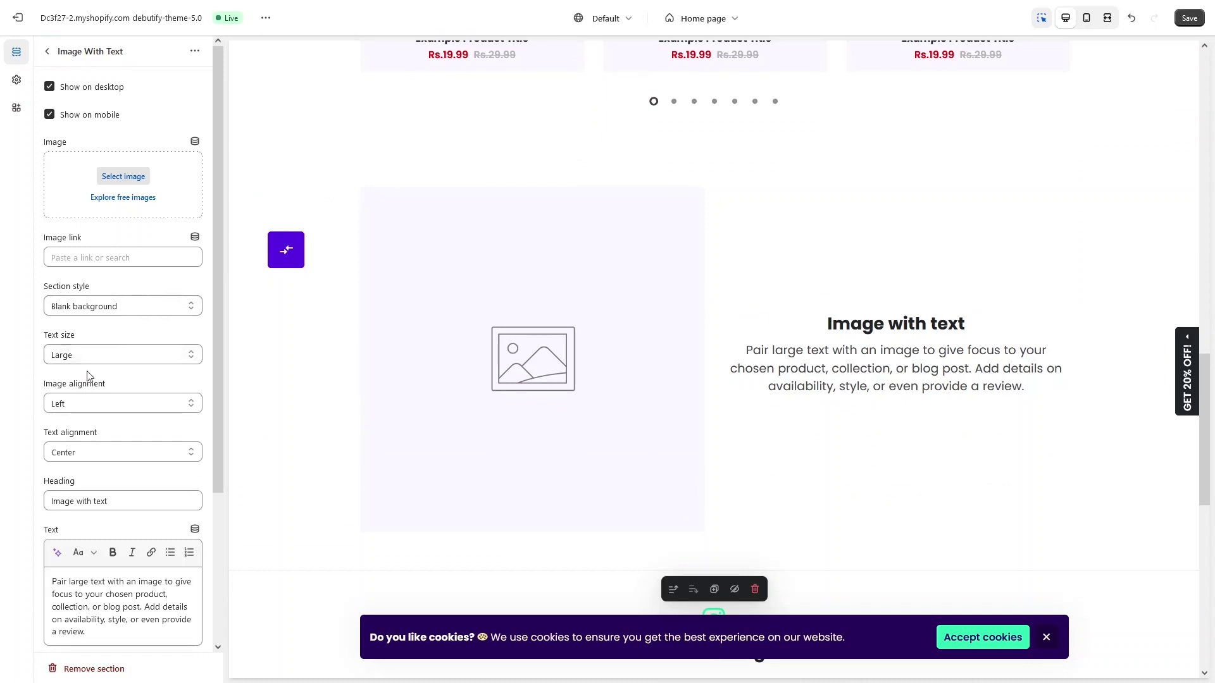
{"action": "scroll", "coordinate": [109, 418], "scroll_direction": "down", "scroll_amount": 3}
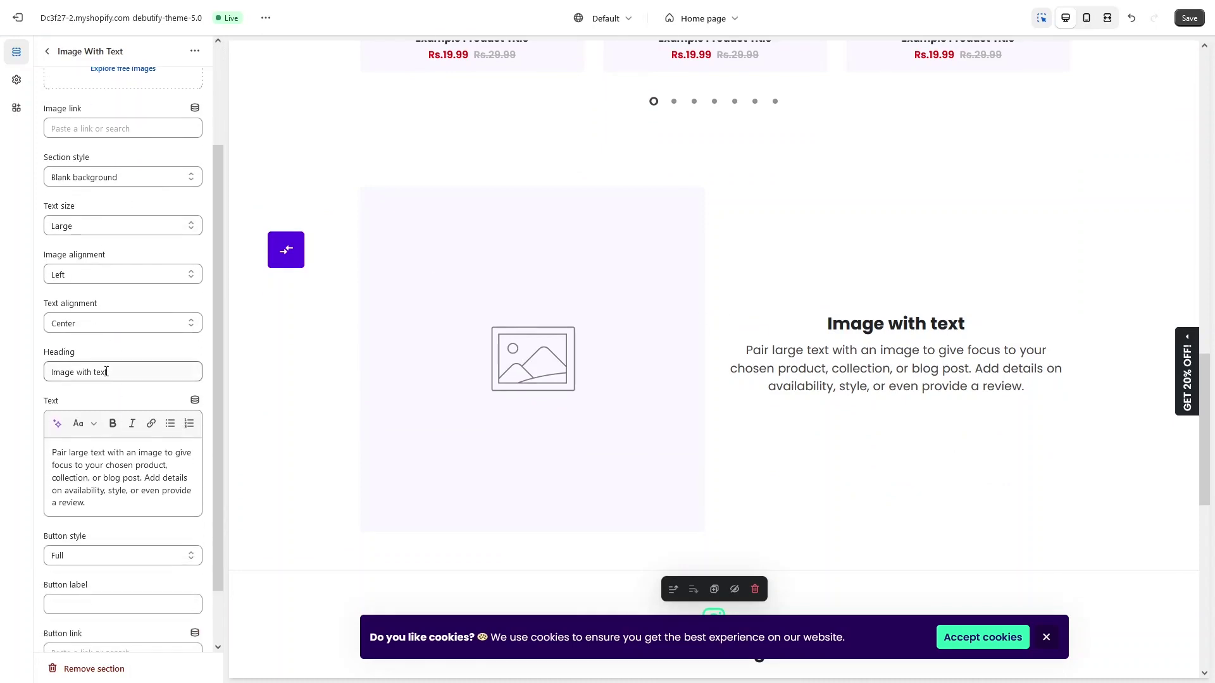
{"action": "left_click_drag", "start_coordinate": [109, 372], "coordinate": [47, 377]}
{"action": "left_click", "coordinate": [46, 378]}
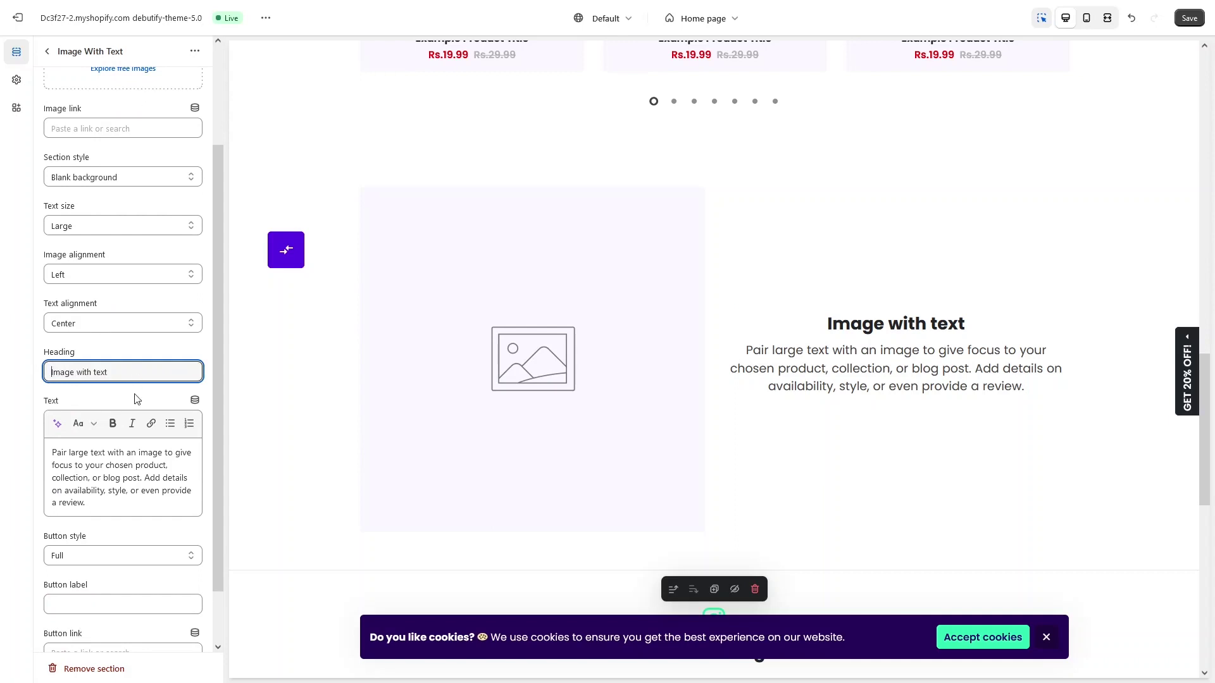
{"action": "scroll", "coordinate": [134, 399], "scroll_direction": "down", "scroll_amount": 2}
{"action": "left_click_drag", "start_coordinate": [95, 443], "coordinate": [29, 384]}
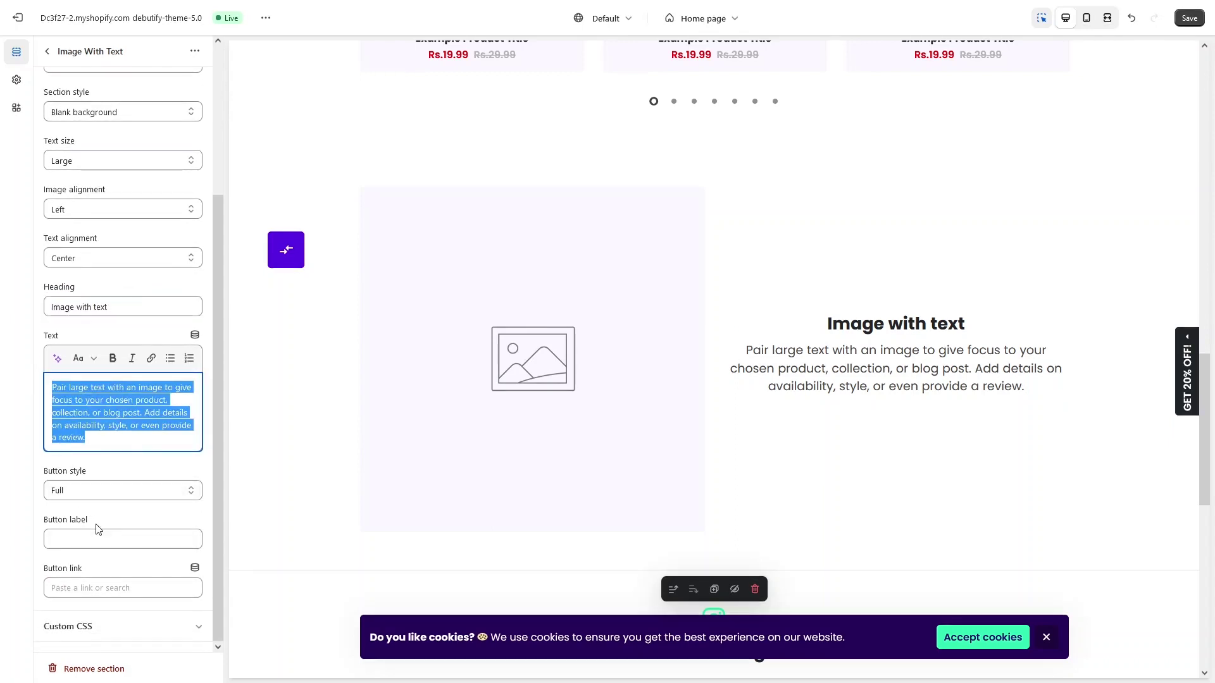
{"action": "scroll", "coordinate": [76, 443], "scroll_direction": "up", "scroll_amount": 2}
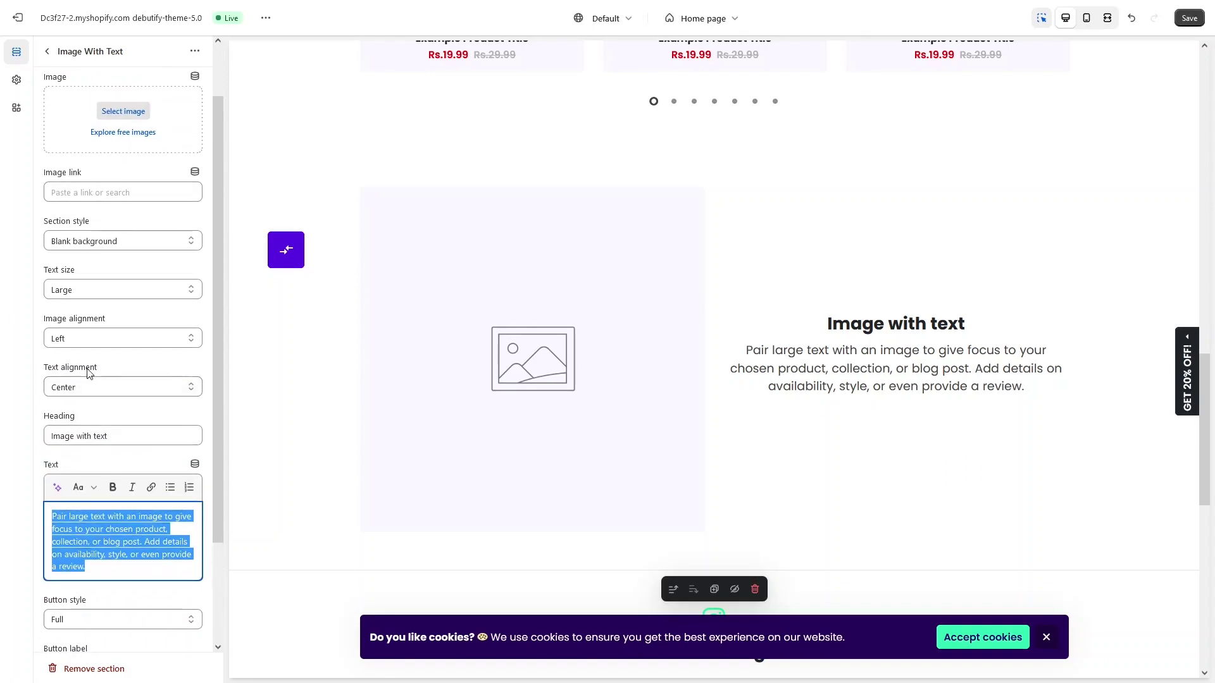
{"action": "scroll", "coordinate": [87, 373], "scroll_direction": "up", "scroll_amount": 1}
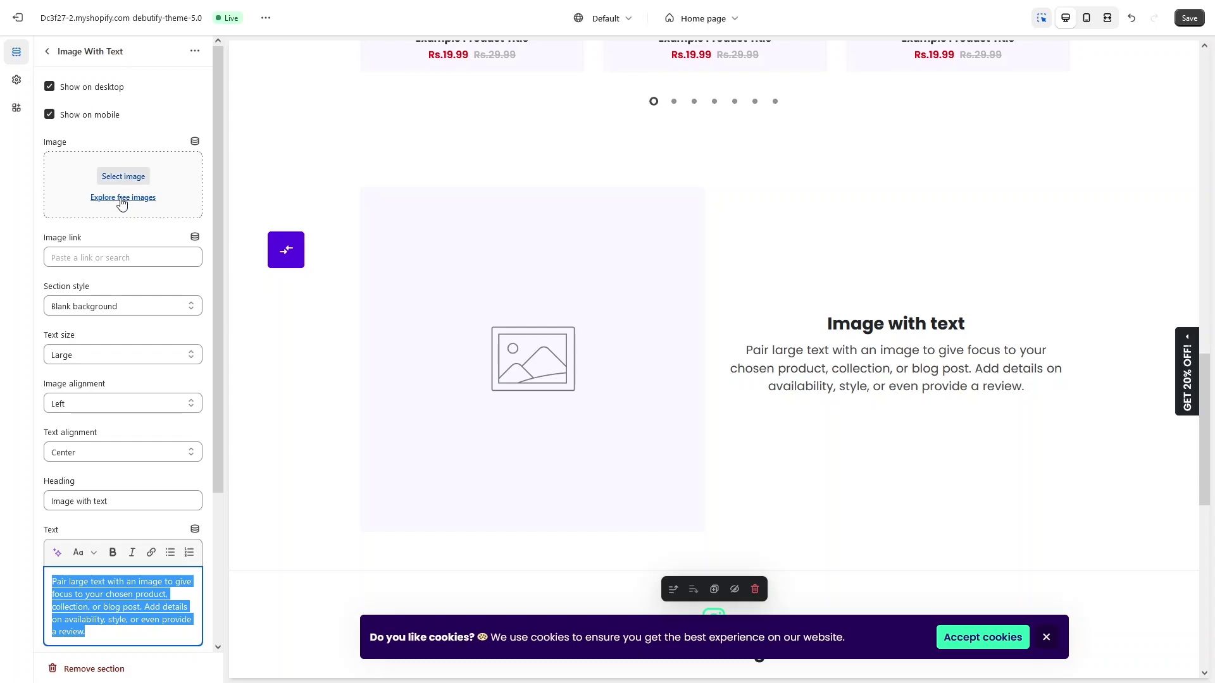
Step: Use the black-and-white turtleneck portrait from Men's Fashion free images as the section image
{"action": "left_click", "coordinate": [123, 198]}
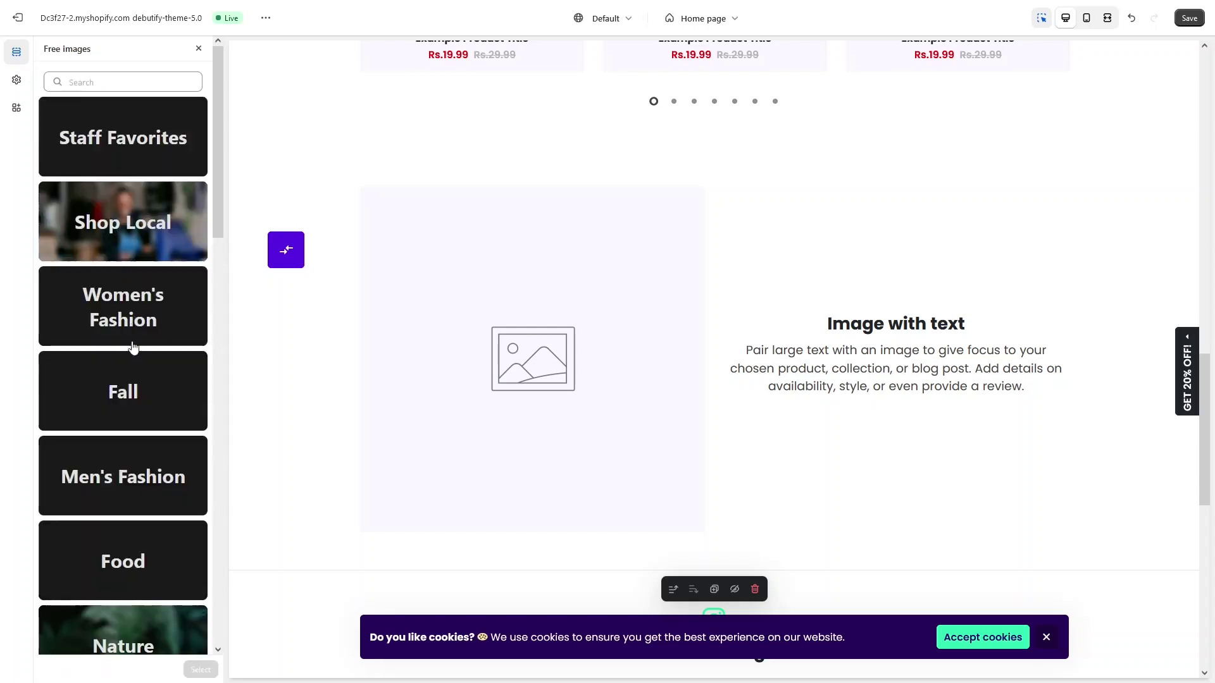
{"action": "left_click", "coordinate": [124, 464]}
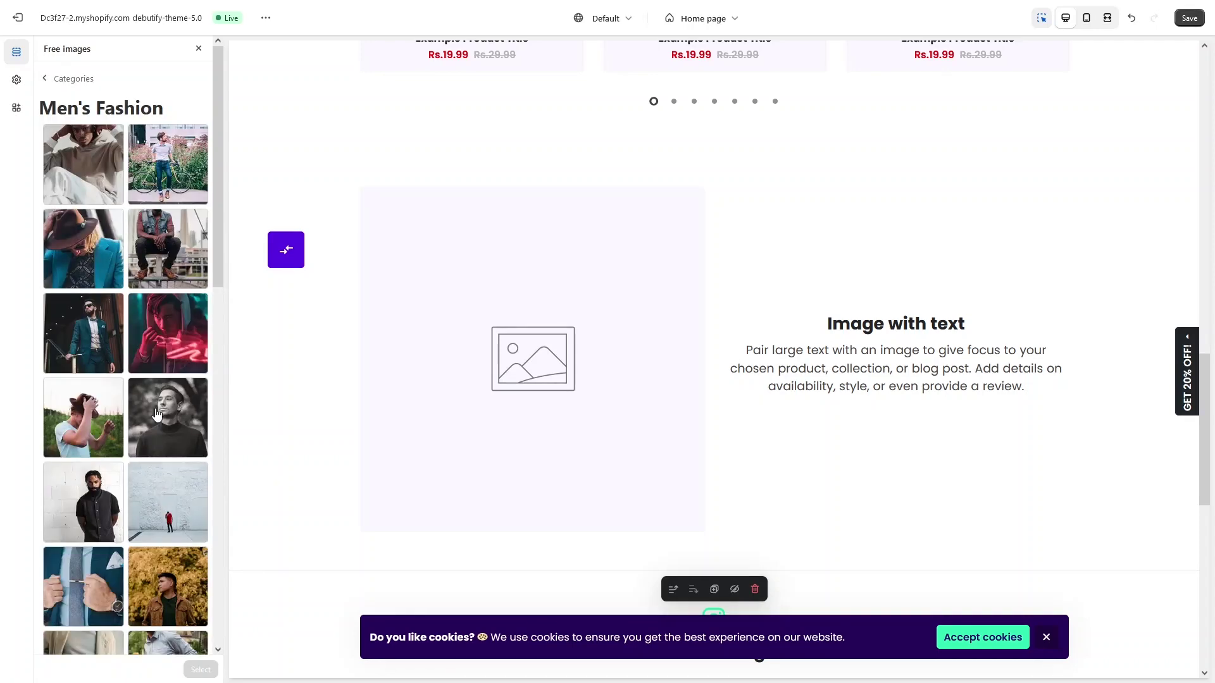
{"action": "left_click", "coordinate": [180, 439]}
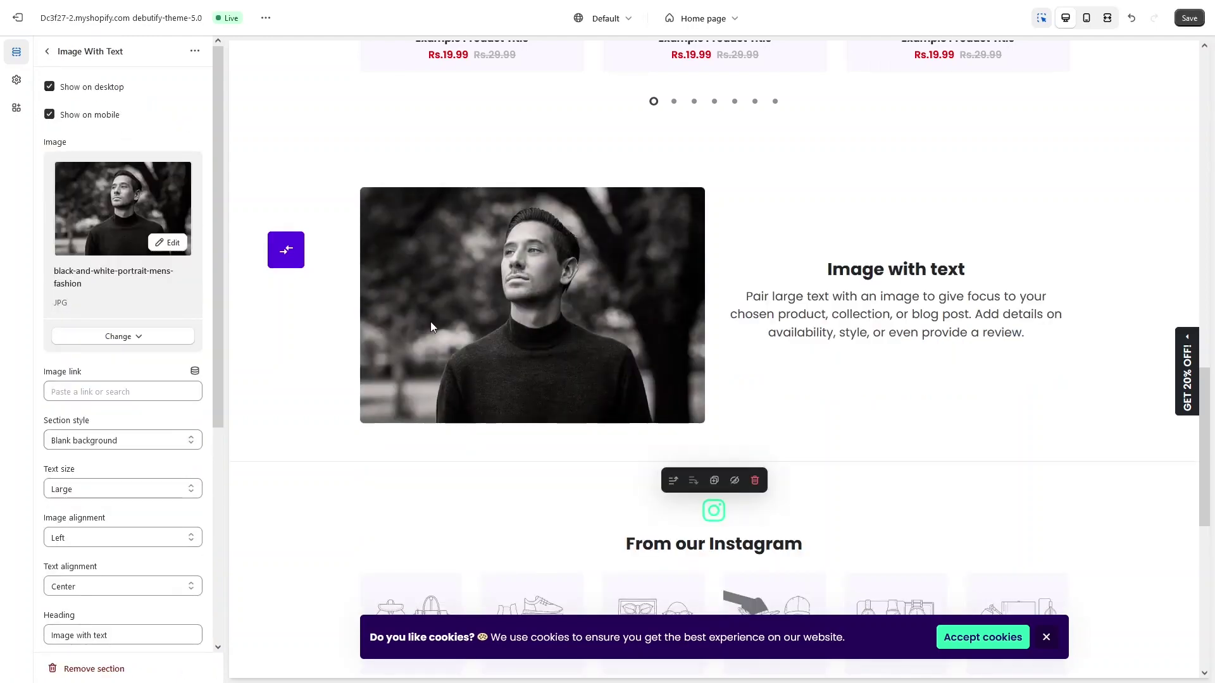
{"action": "scroll", "coordinate": [430, 322], "scroll_direction": "down", "scroll_amount": 1}
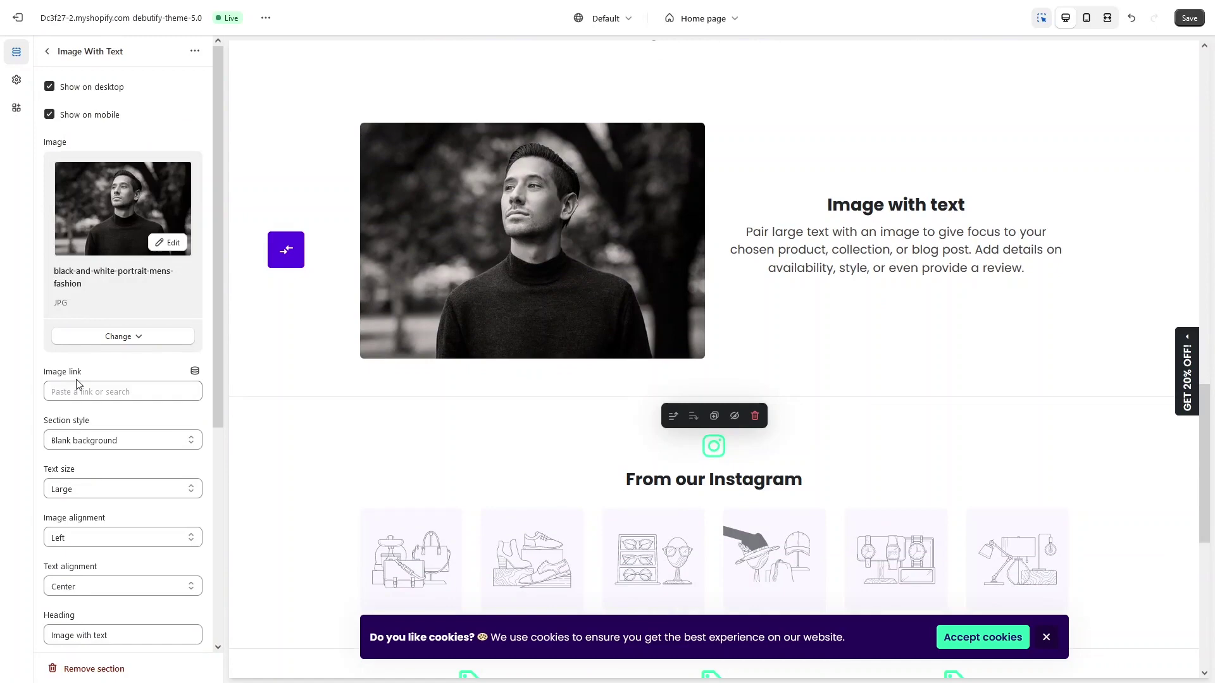
{"action": "scroll", "coordinate": [126, 404], "scroll_direction": "down", "scroll_amount": 4}
{"action": "scroll", "coordinate": [143, 409], "scroll_direction": "up", "scroll_amount": 4}
Step: Add a Slideshow section below Image with text and give it one slide
{"action": "left_click", "coordinate": [47, 52]}
{"action": "left_click", "coordinate": [90, 188]}
{"action": "scroll", "coordinate": [265, 285], "scroll_direction": "down", "scroll_amount": 3}
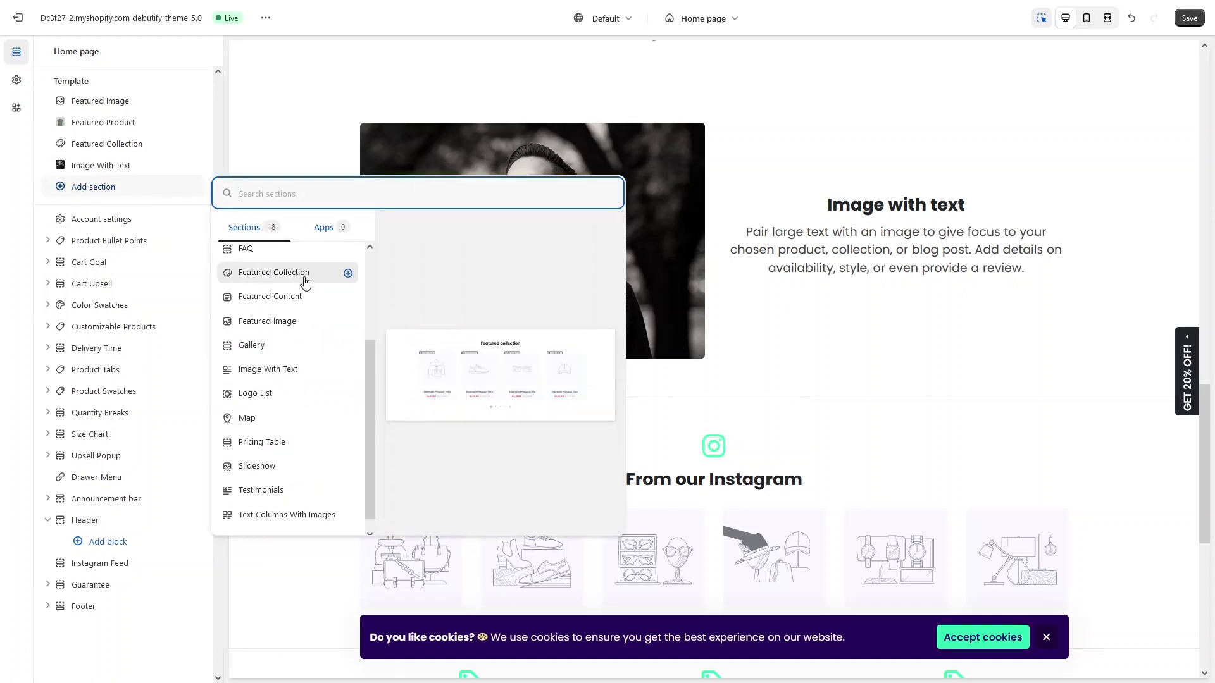
{"action": "left_click", "coordinate": [263, 467]}
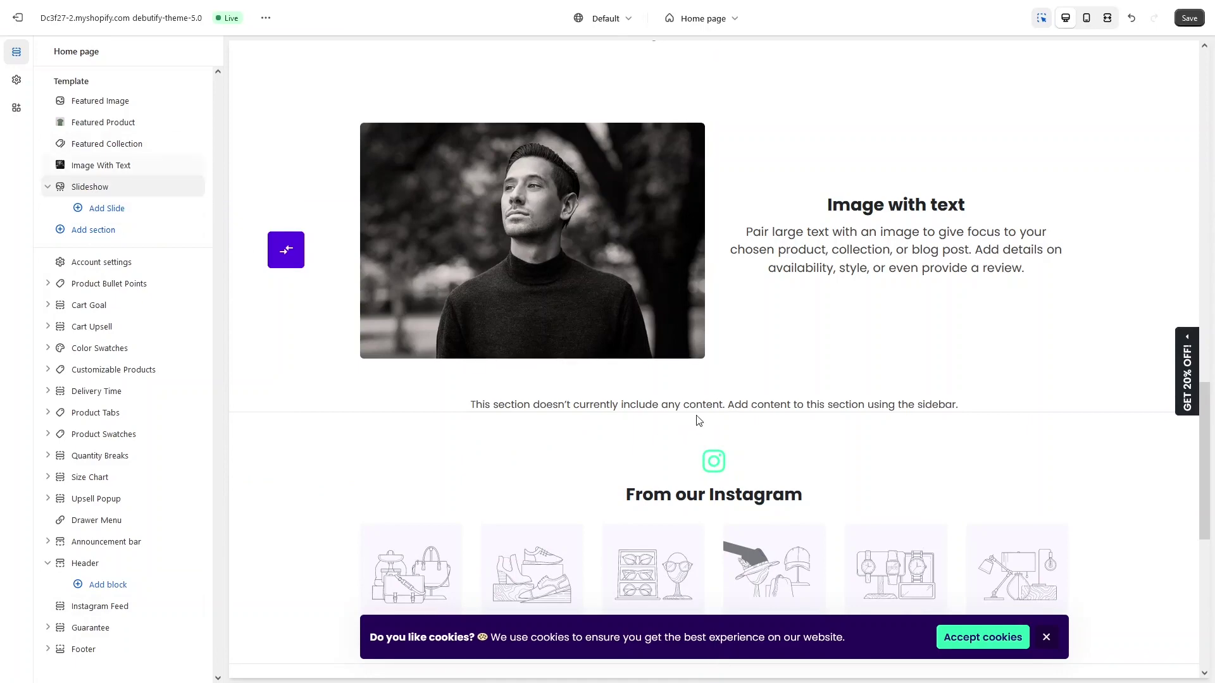
{"action": "left_click", "coordinate": [98, 211]}
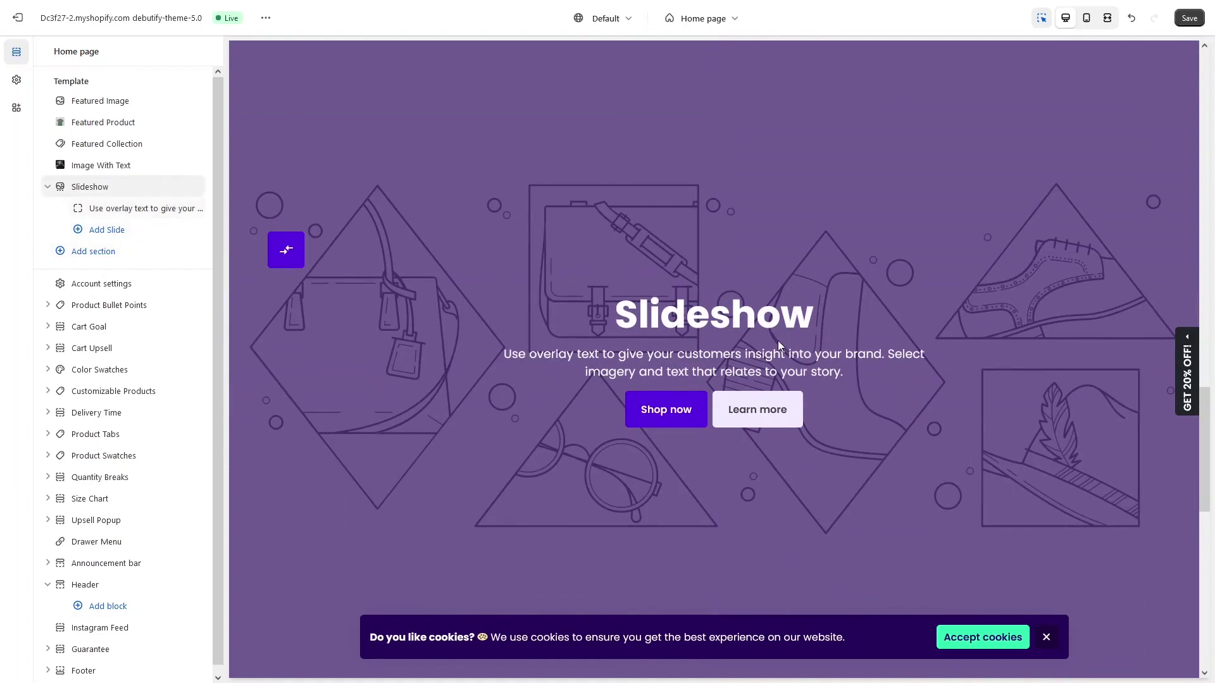
Step: Set the slide's desktop background to the Men's Fashion photo of a man with a leather bag on stairs
{"action": "left_click", "coordinate": [117, 215]}
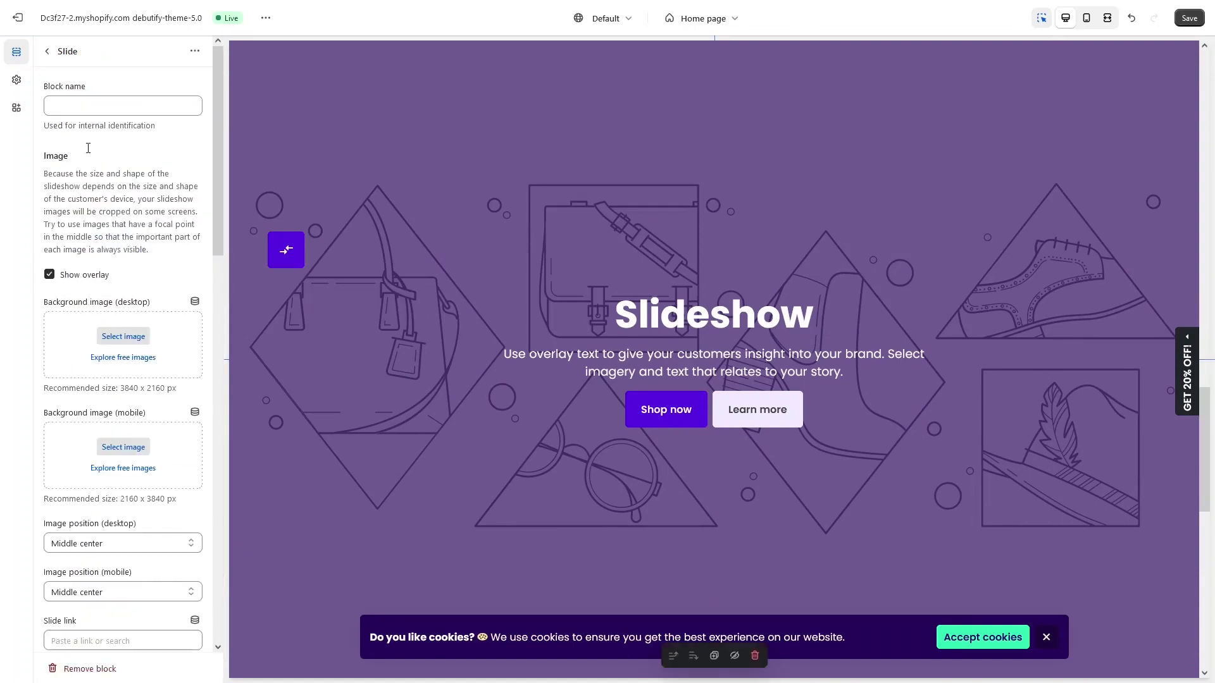
{"action": "scroll", "coordinate": [67, 168], "scroll_direction": "down", "scroll_amount": 1}
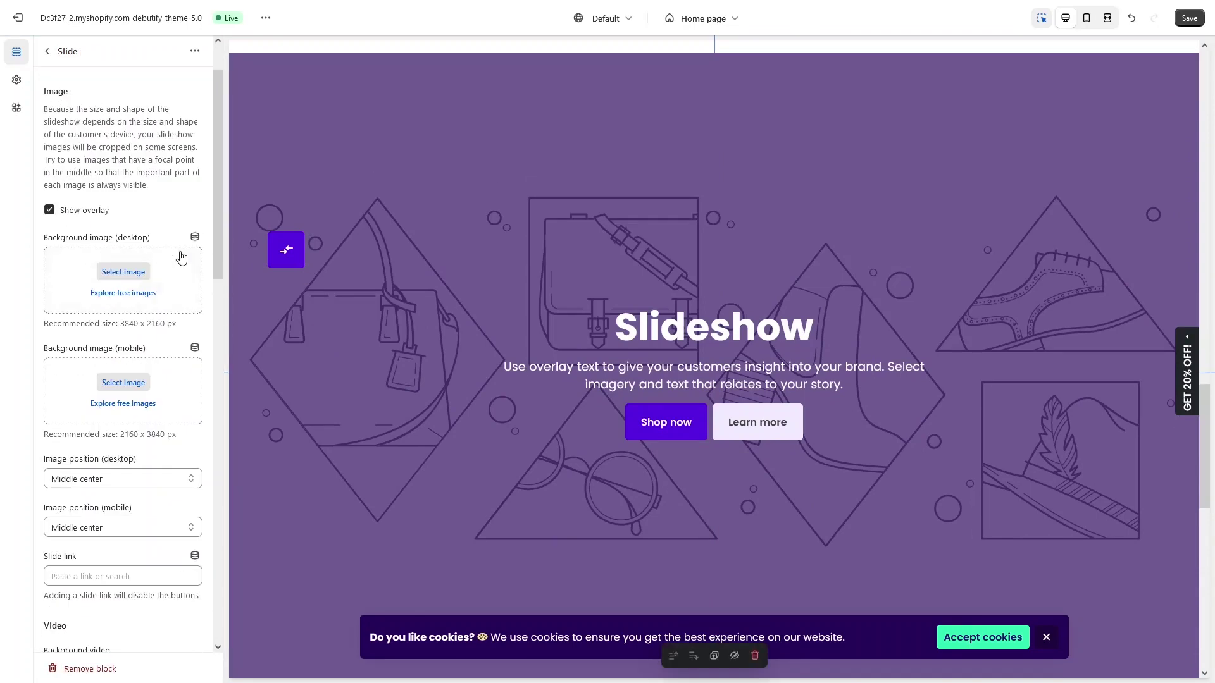
{"action": "scroll", "coordinate": [127, 221], "scroll_direction": "up", "scroll_amount": 1}
{"action": "scroll", "coordinate": [89, 285], "scroll_direction": "down", "scroll_amount": 2}
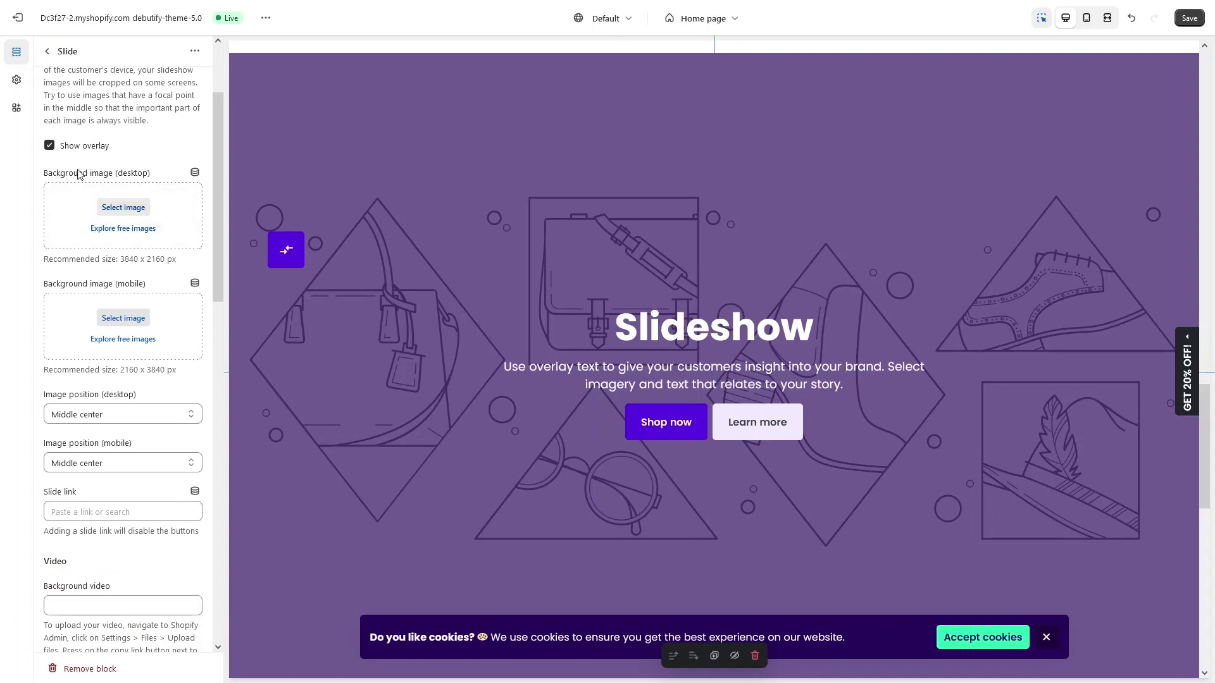
{"action": "left_click", "coordinate": [114, 229]}
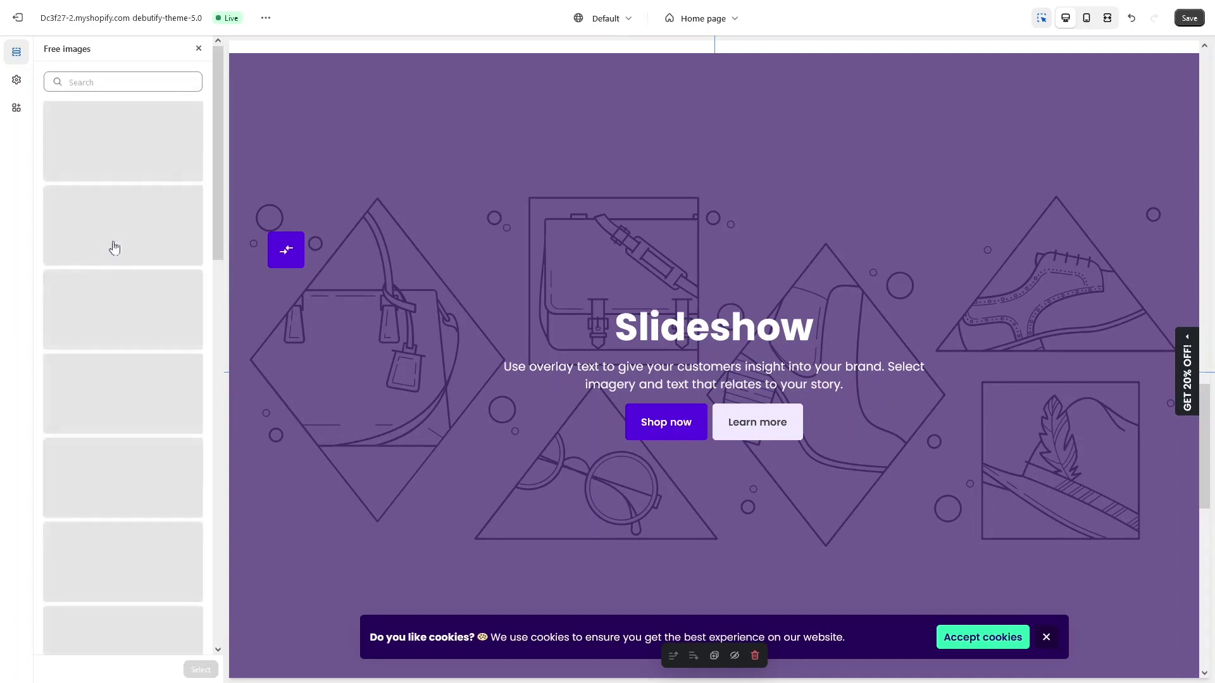
{"action": "left_click", "coordinate": [115, 471]}
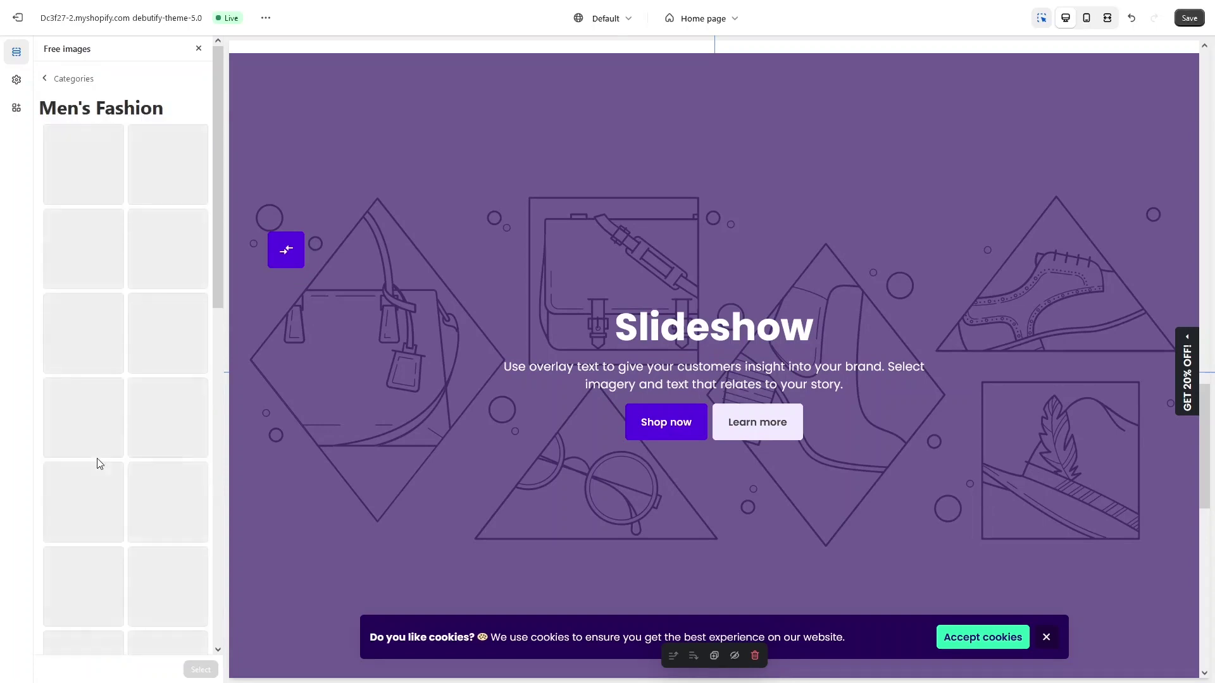
{"action": "scroll", "coordinate": [142, 236], "scroll_direction": "down", "scroll_amount": 8}
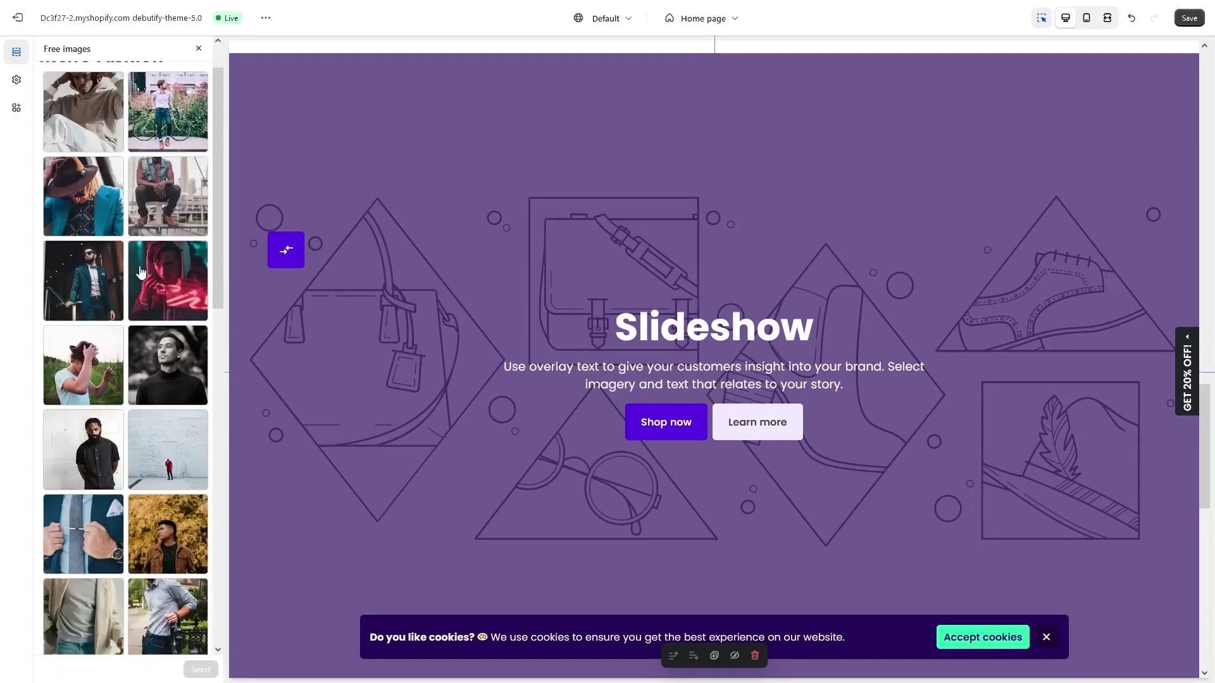
{"action": "scroll", "coordinate": [158, 380], "scroll_direction": "up", "scroll_amount": 2}
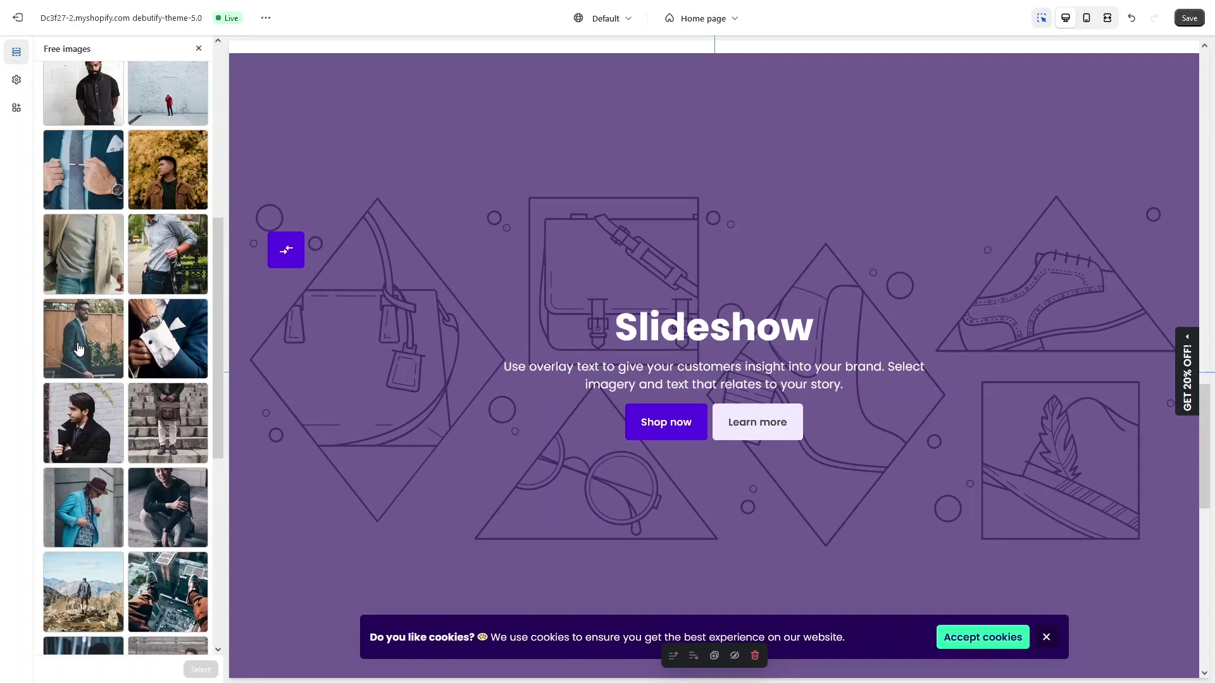
{"action": "left_click", "coordinate": [171, 428]}
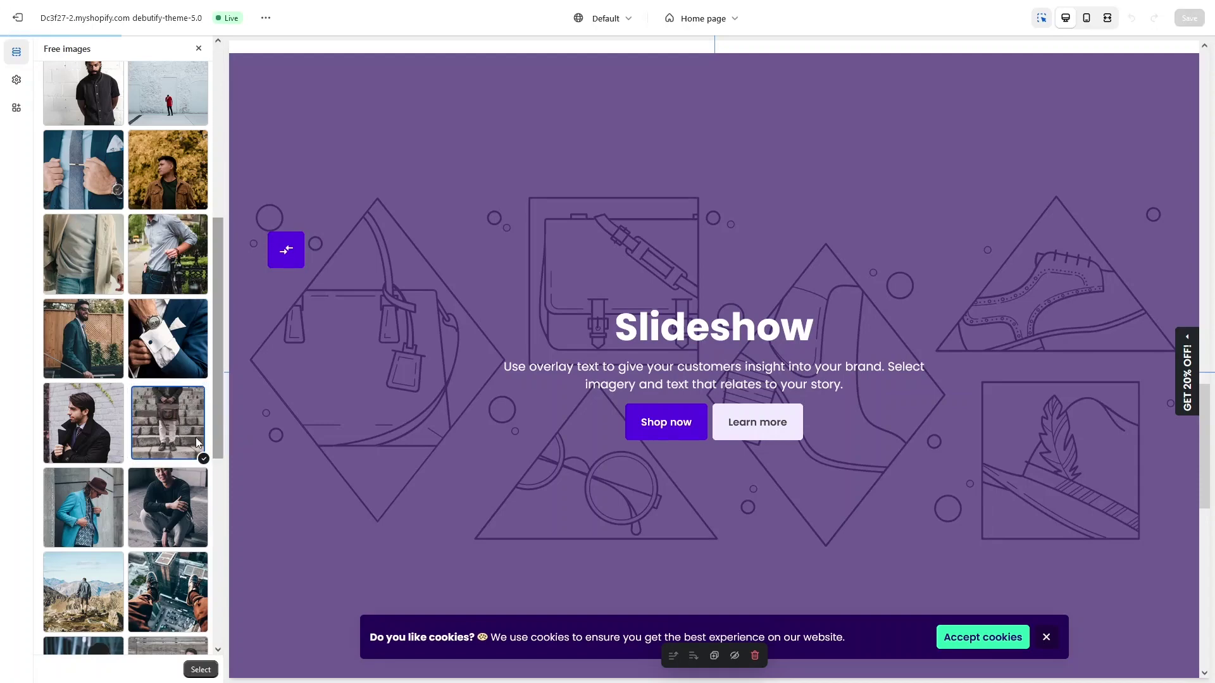
{"action": "left_click", "coordinate": [194, 671]}
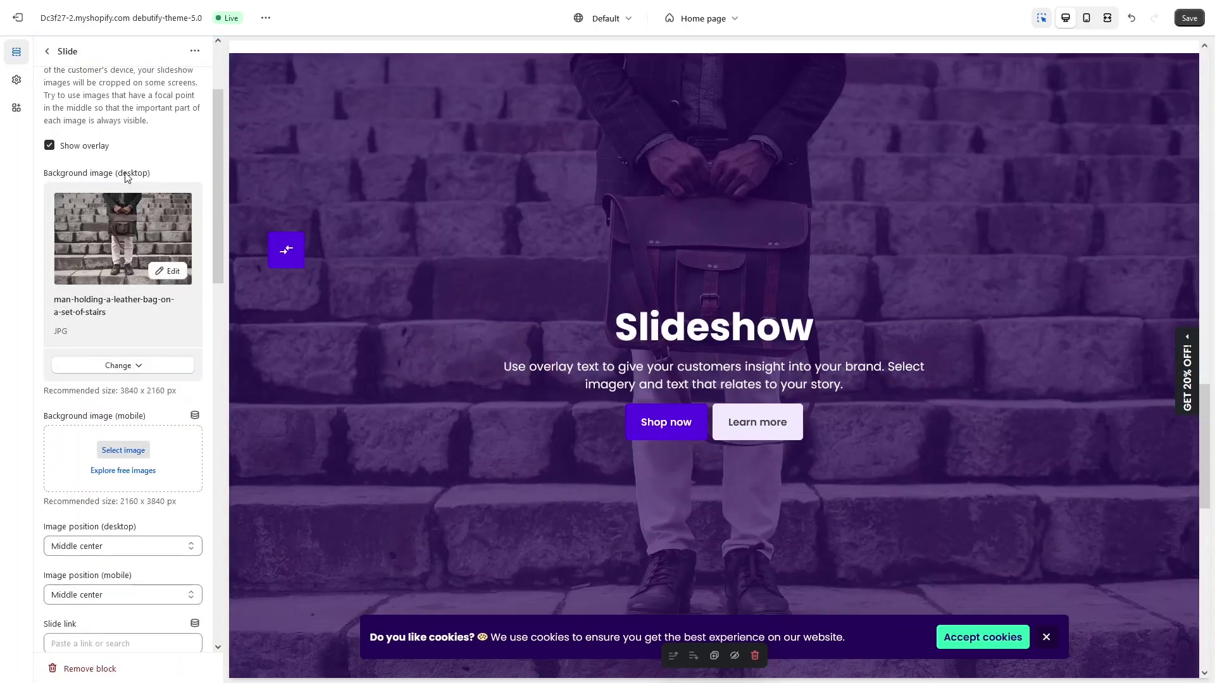
Step: Replace the slide's heading with 'New Heading'
{"action": "scroll", "coordinate": [66, 365], "scroll_direction": "down", "scroll_amount": 1}
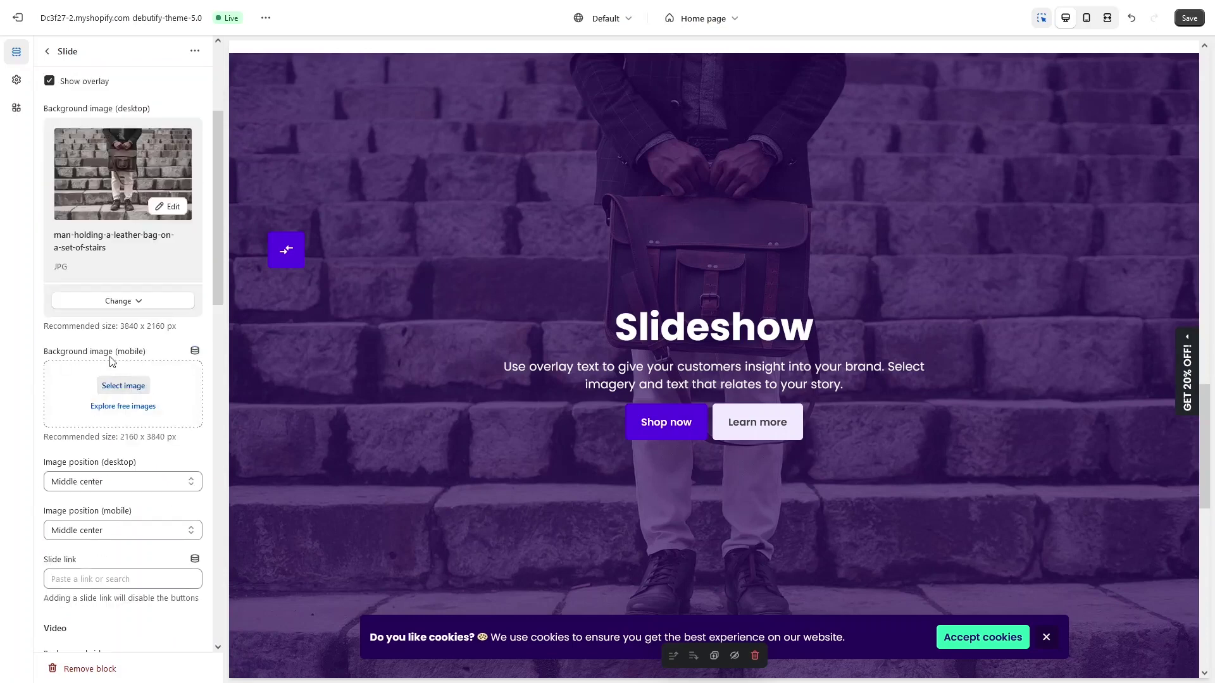
{"action": "scroll", "coordinate": [125, 361], "scroll_direction": "down", "scroll_amount": 4}
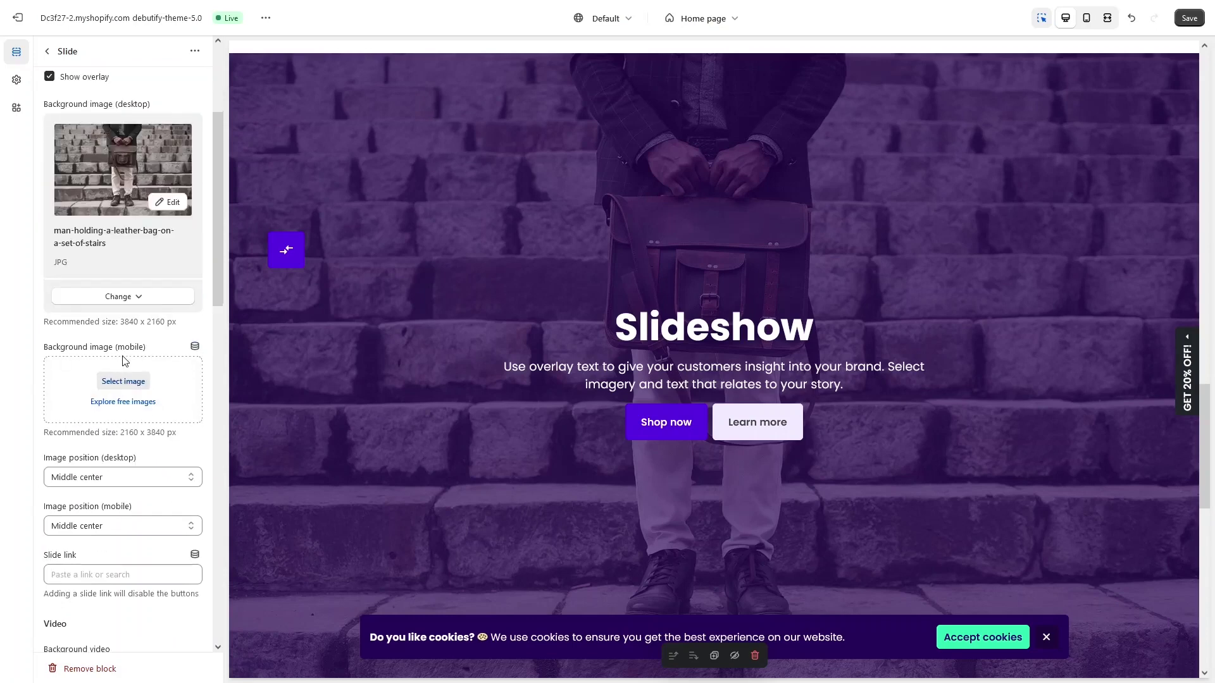
{"action": "scroll", "coordinate": [69, 310], "scroll_direction": "down", "scroll_amount": 2}
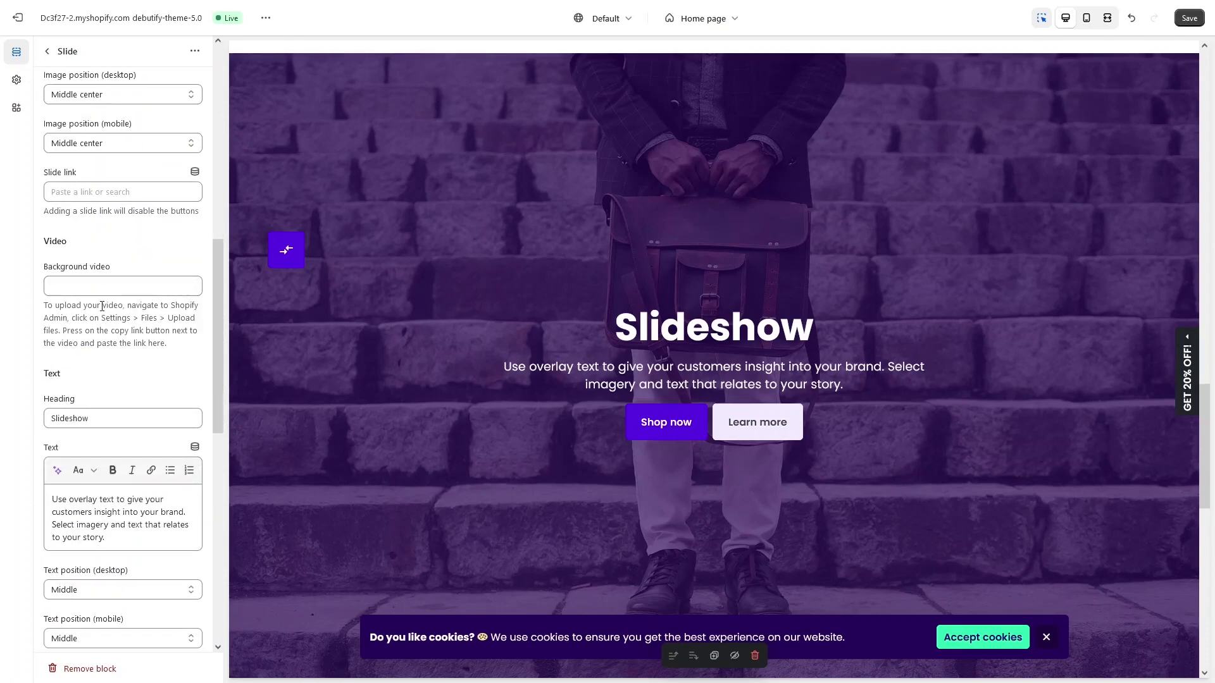
{"action": "scroll", "coordinate": [101, 308], "scroll_direction": "down", "scroll_amount": 2}
{"action": "left_click", "coordinate": [146, 291]}
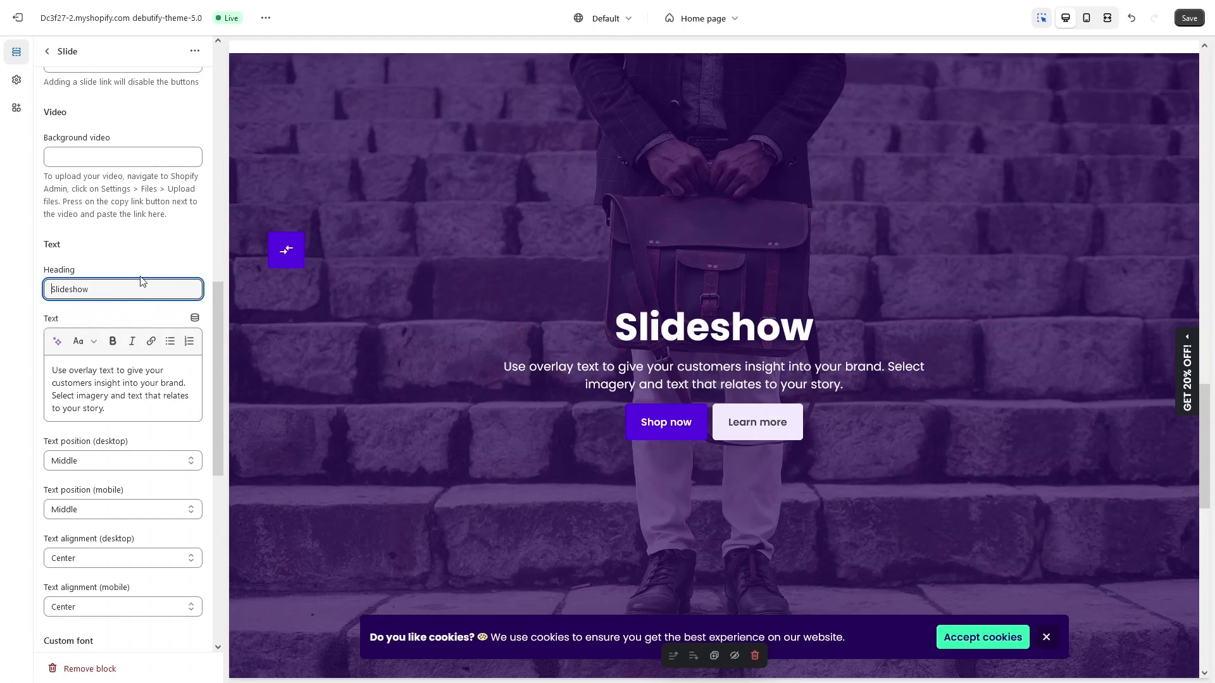
{"action": "left_click_drag", "start_coordinate": [141, 288], "coordinate": [25, 290]}
{"action": "type", "text": "New Heading"}
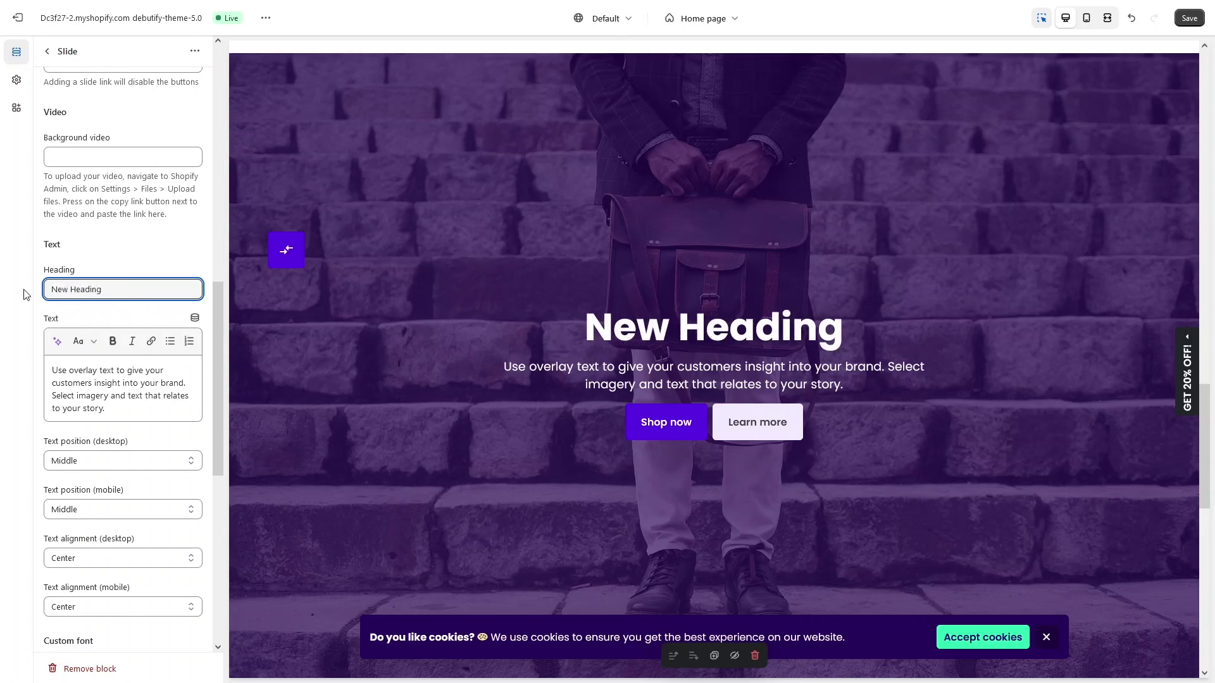
Step: Select the slide's body text, review the remaining slide settings, and return to the section list
{"action": "triple_click", "coordinate": [134, 412]}
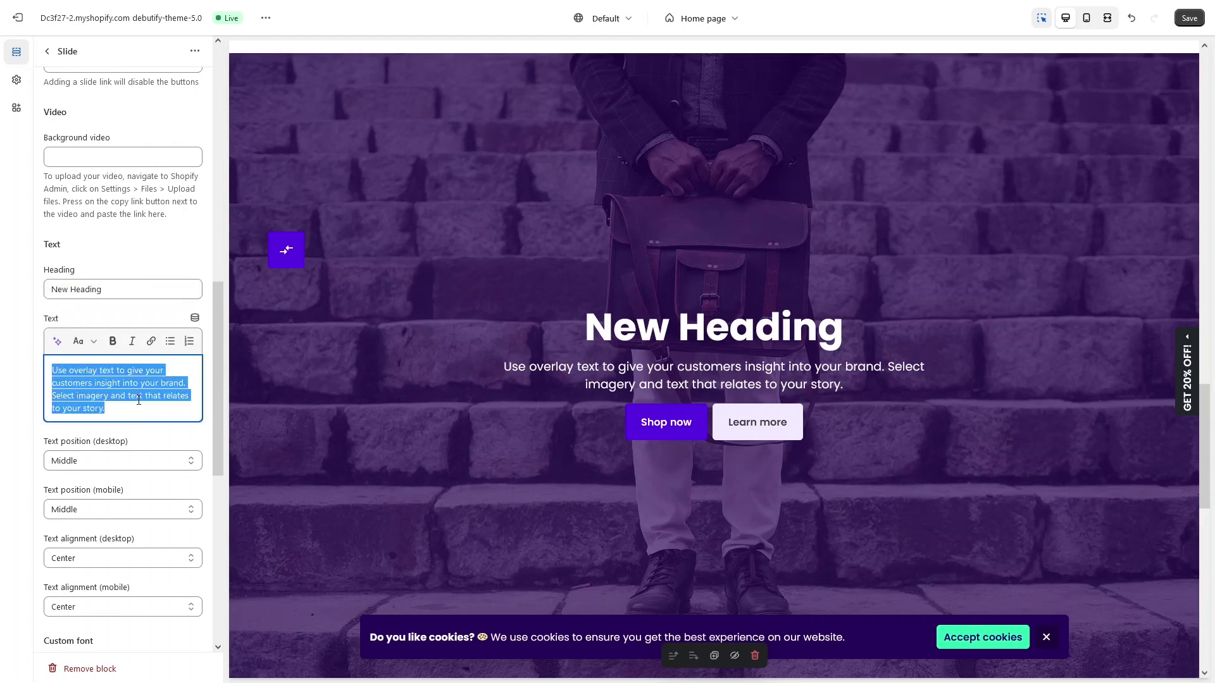
{"action": "left_click", "coordinate": [135, 411]}
{"action": "left_click_drag", "start_coordinate": [126, 412], "coordinate": [42, 353]}
{"action": "scroll", "coordinate": [107, 430], "scroll_direction": "down", "scroll_amount": 2}
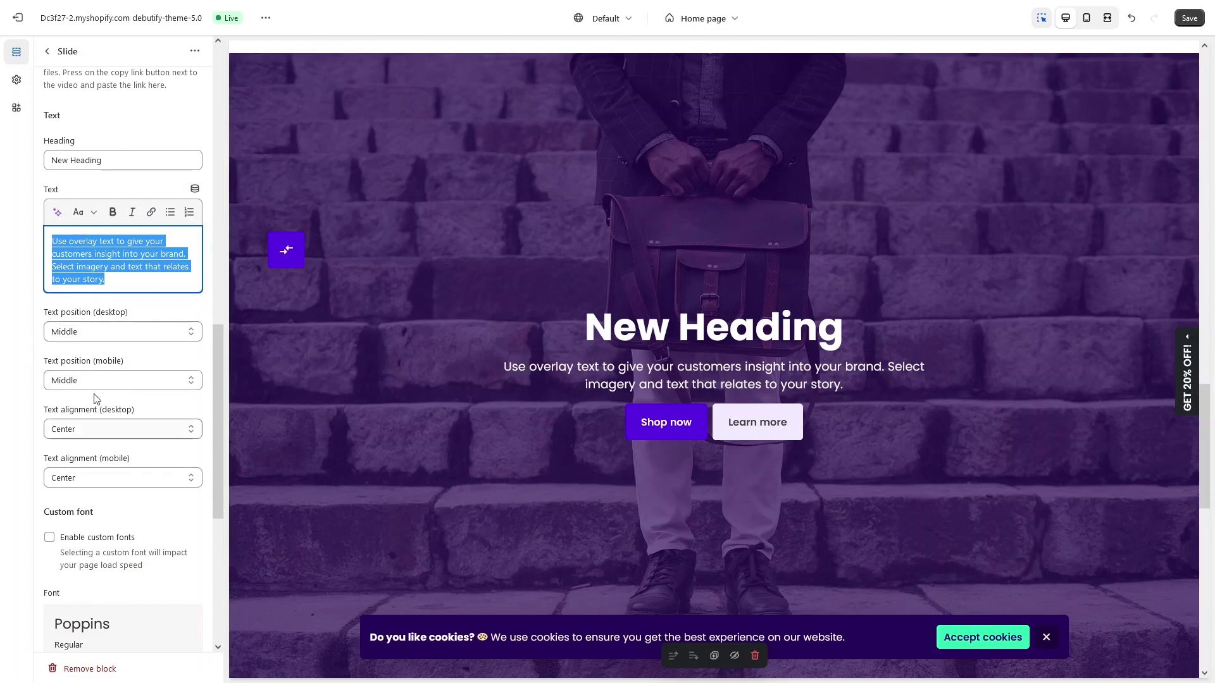
{"action": "scroll", "coordinate": [119, 450], "scroll_direction": "down", "scroll_amount": 6}
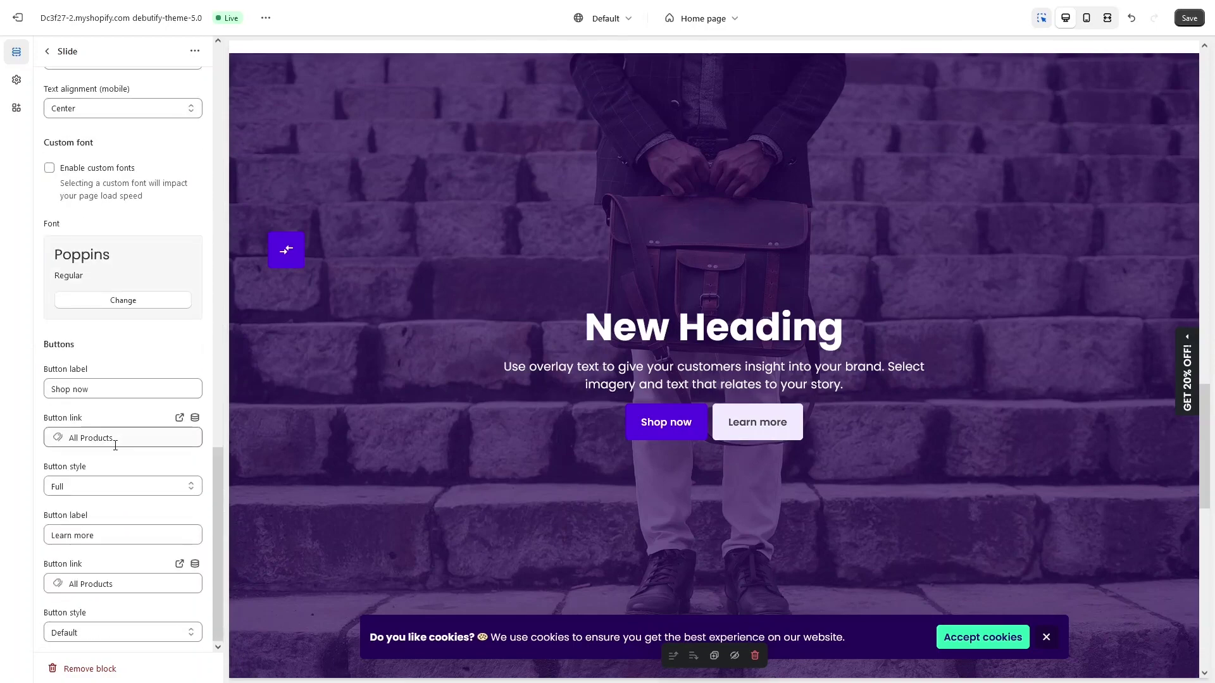
{"action": "scroll", "coordinate": [87, 420], "scroll_direction": "up", "scroll_amount": 4}
{"action": "scroll", "coordinate": [87, 420], "scroll_direction": "down", "scroll_amount": 1}
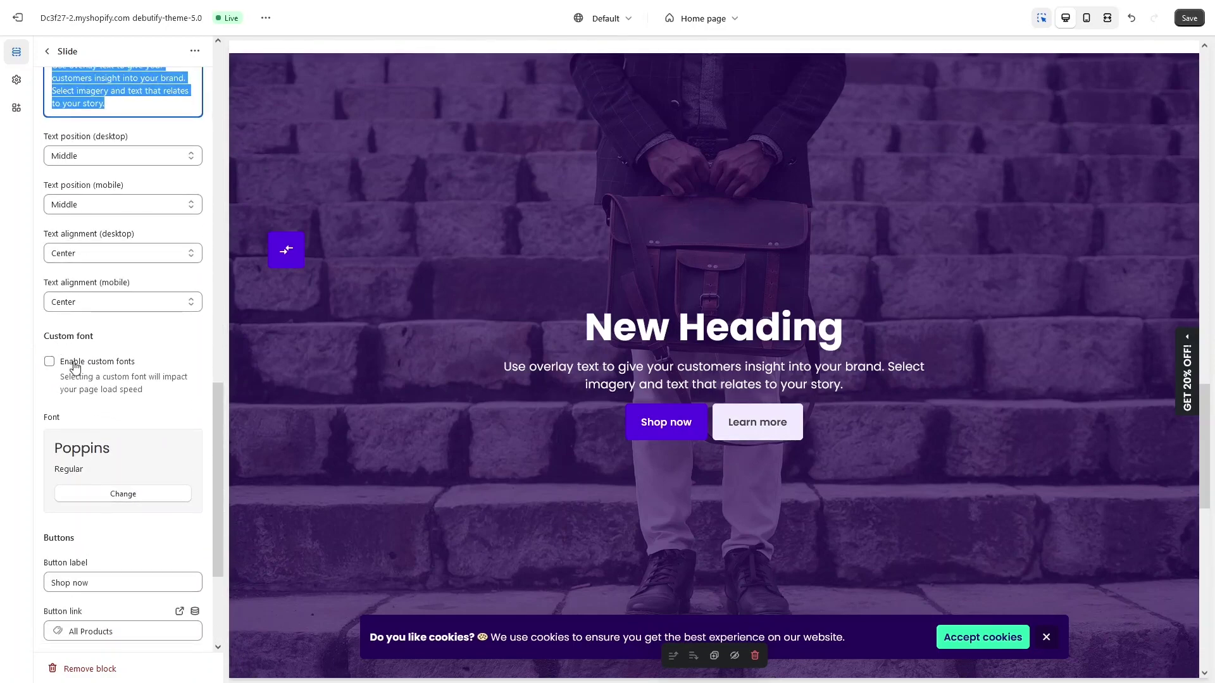
{"action": "scroll", "coordinate": [75, 366], "scroll_direction": "down", "scroll_amount": 4}
{"action": "scroll", "coordinate": [63, 316], "scroll_direction": "up", "scroll_amount": 2}
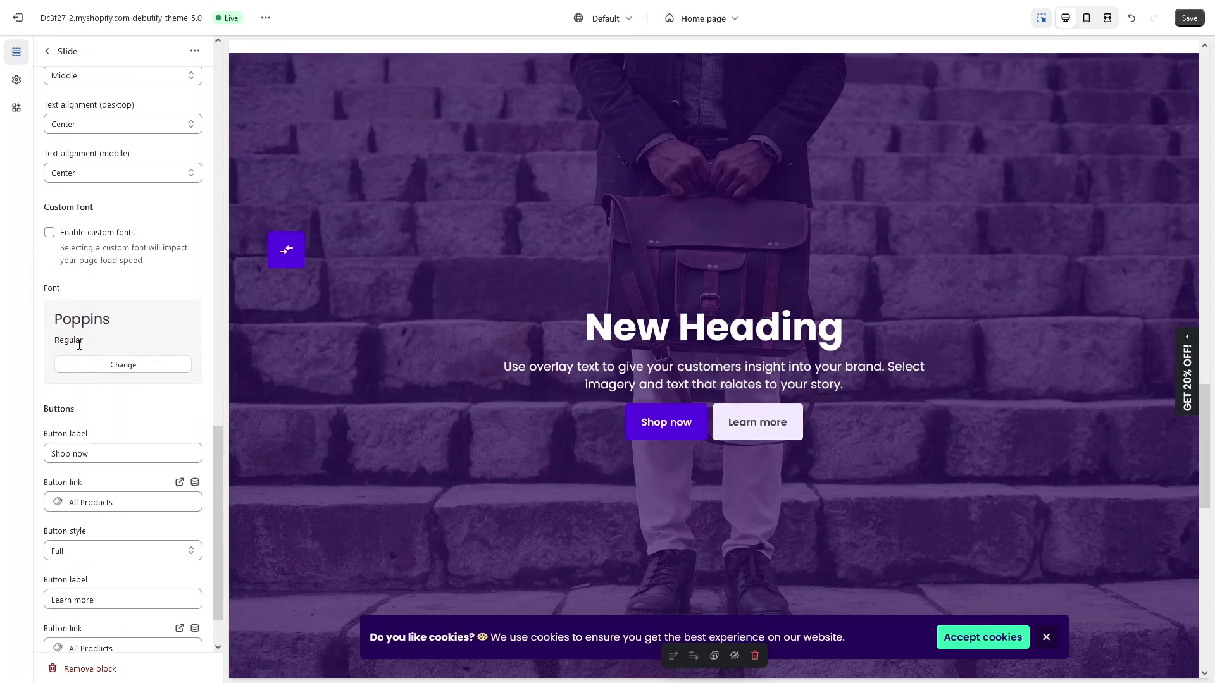
{"action": "scroll", "coordinate": [79, 349], "scroll_direction": "down", "scroll_amount": 1}
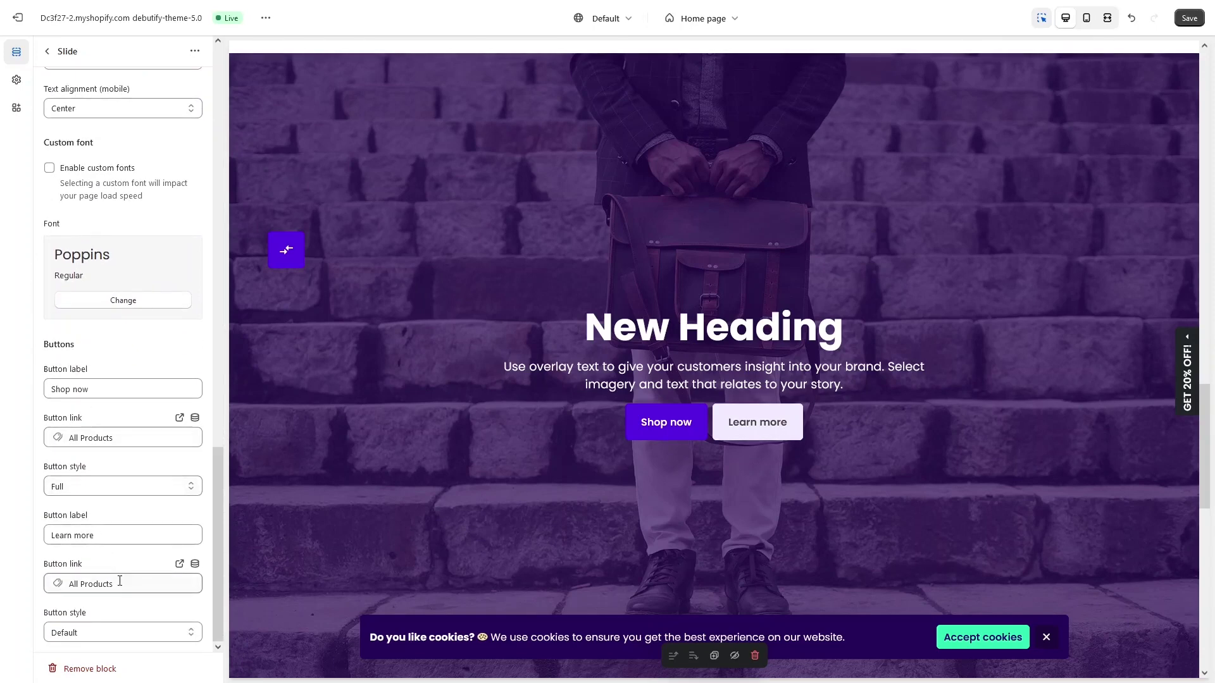
{"action": "scroll", "coordinate": [105, 487], "scroll_direction": "up", "scroll_amount": 10}
{"action": "scroll", "coordinate": [111, 458], "scroll_direction": "up", "scroll_amount": 9}
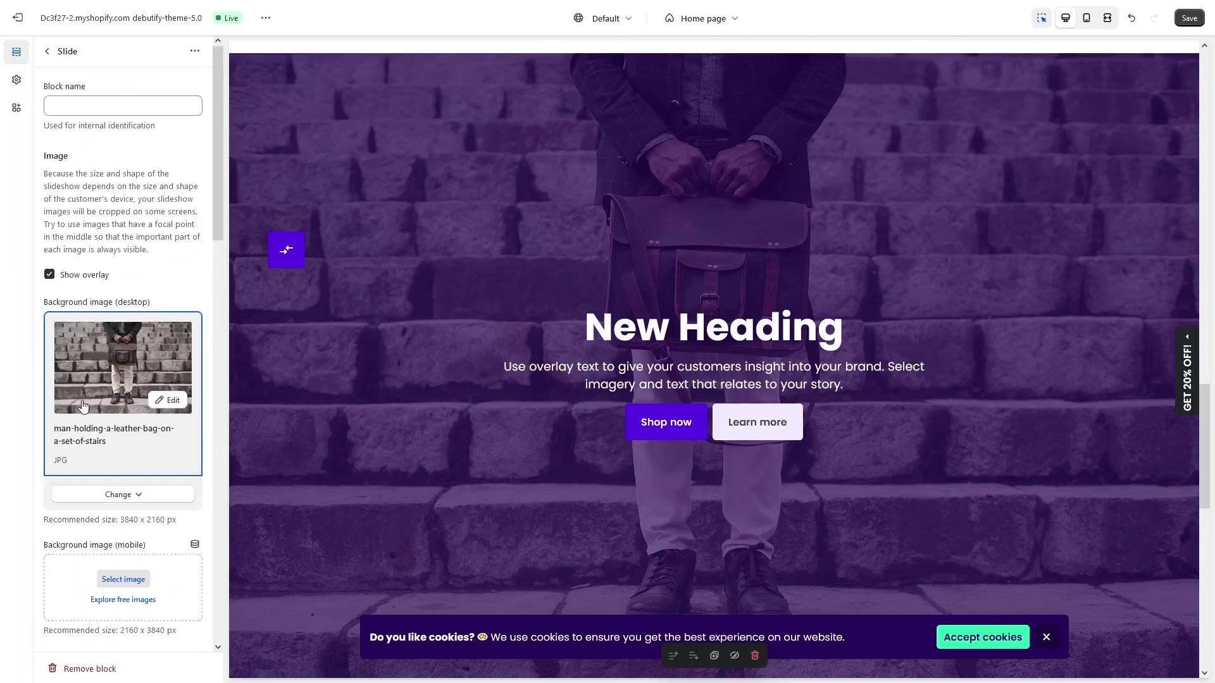
{"action": "left_click", "coordinate": [48, 53]}
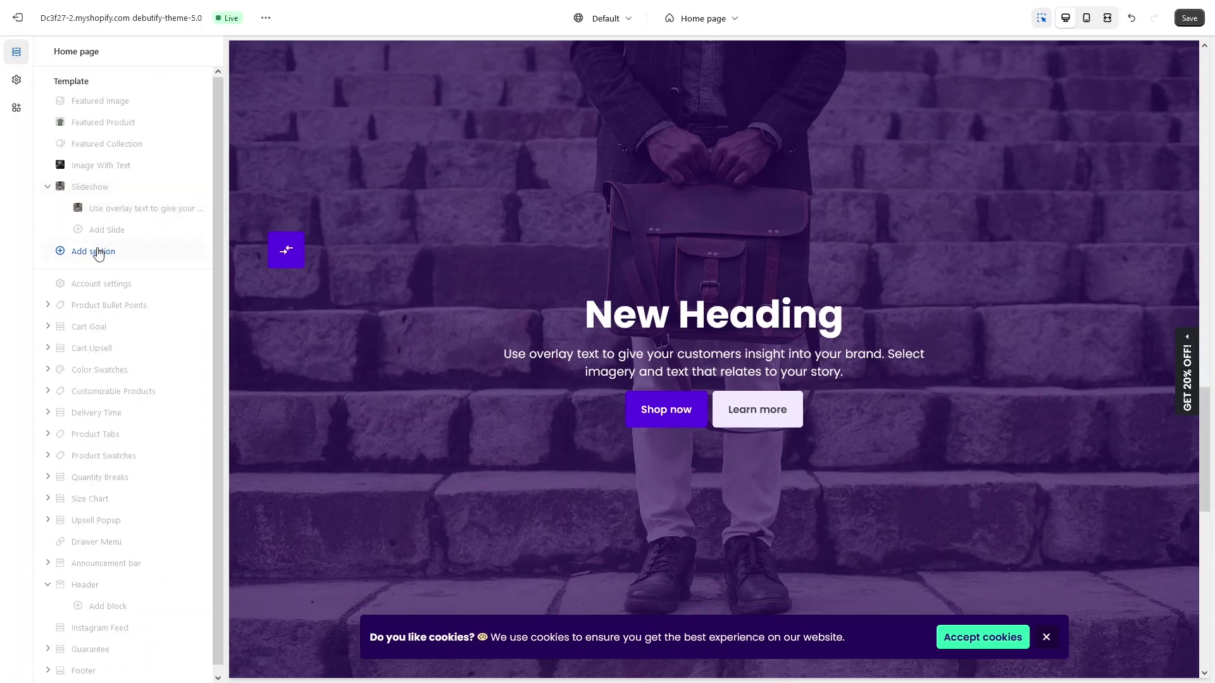
Step: Add a Pricing Table section to the home page below the slideshow
{"action": "left_click", "coordinate": [96, 252]}
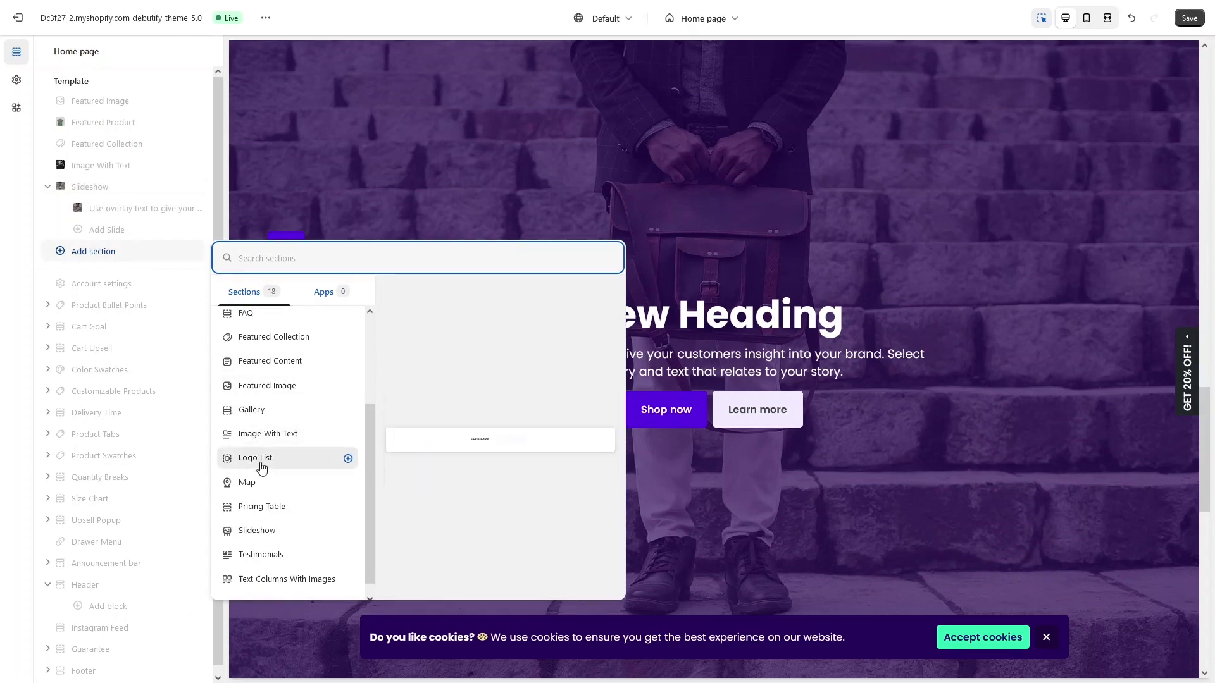
{"action": "scroll", "coordinate": [266, 487], "scroll_direction": "down", "scroll_amount": 1}
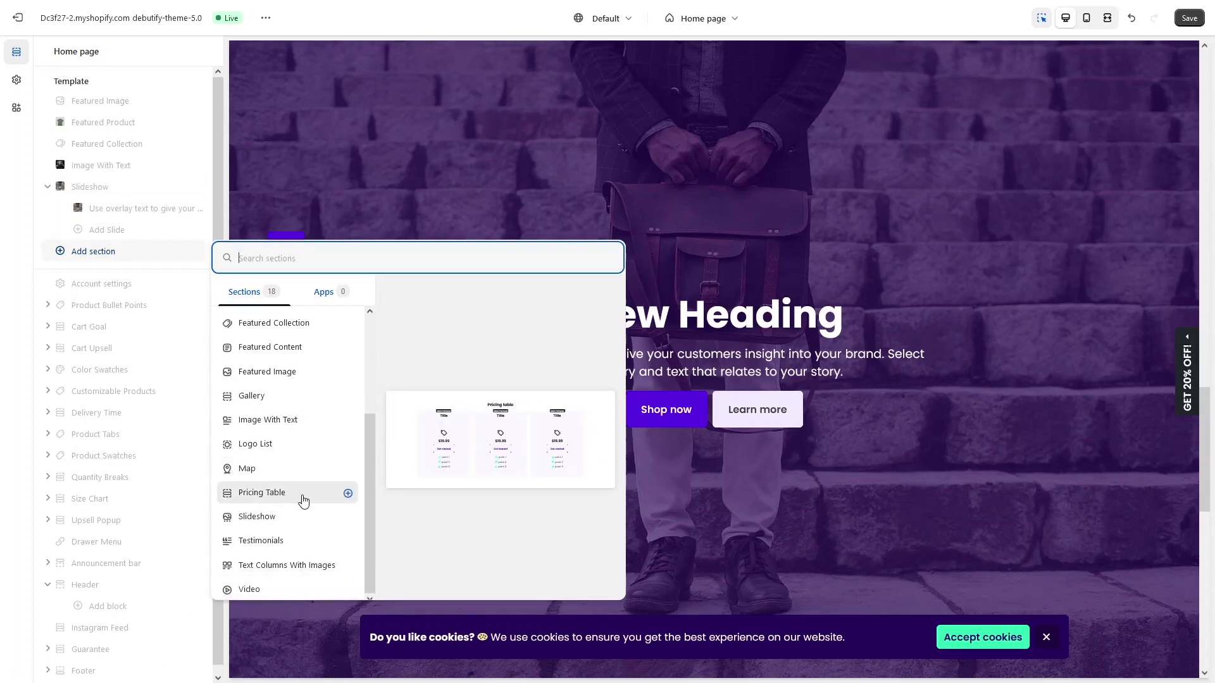
{"action": "left_click", "coordinate": [304, 499]}
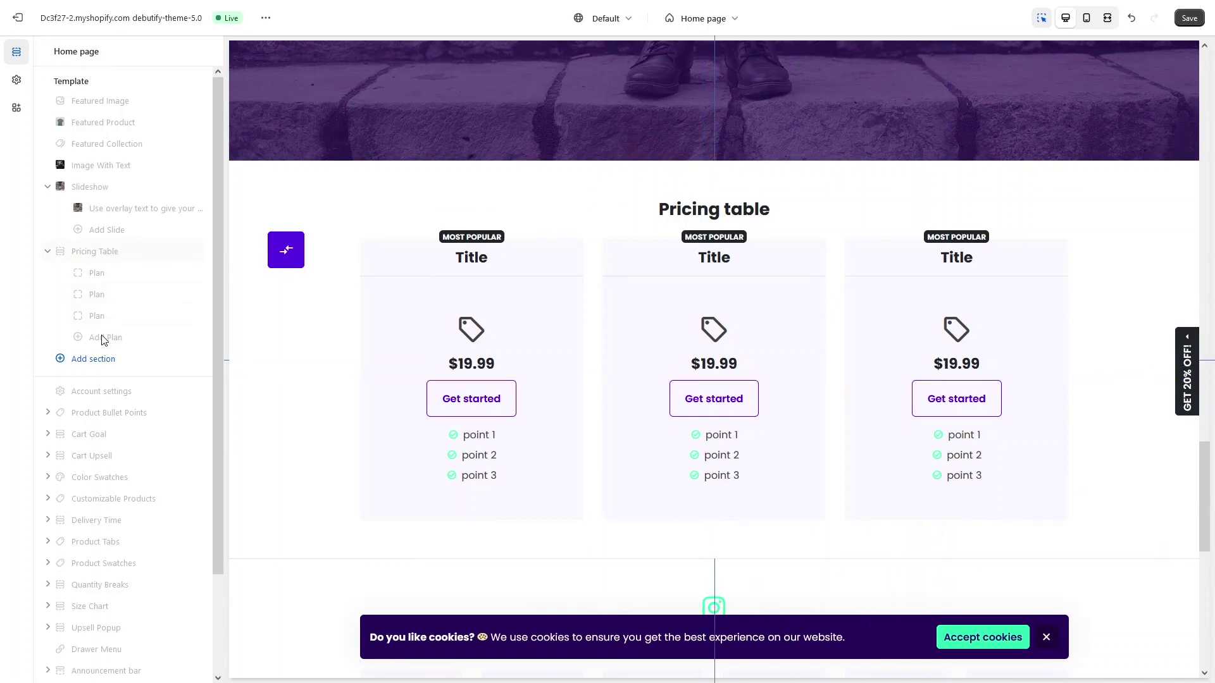
Step: Review the first $19.99 pricing plan's settings, then switch to Theme settings
{"action": "left_click", "coordinate": [474, 289]}
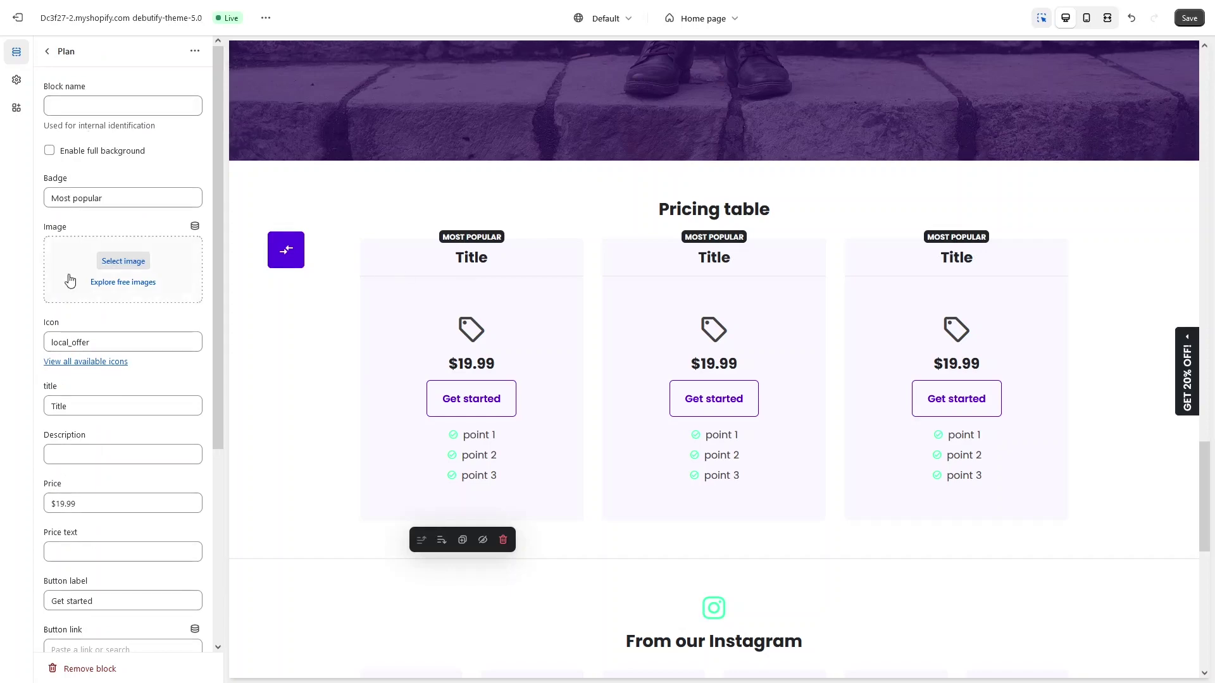
{"action": "scroll", "coordinate": [66, 314], "scroll_direction": "down", "scroll_amount": 3}
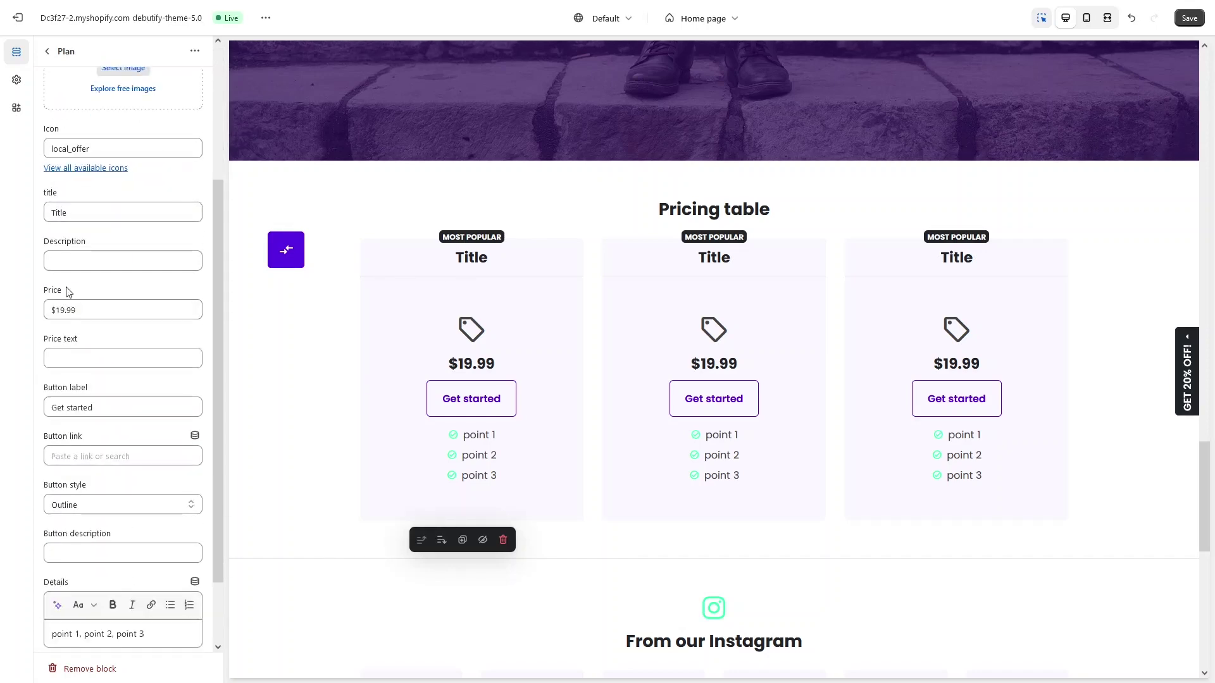
{"action": "scroll", "coordinate": [65, 283], "scroll_direction": "down", "scroll_amount": 3}
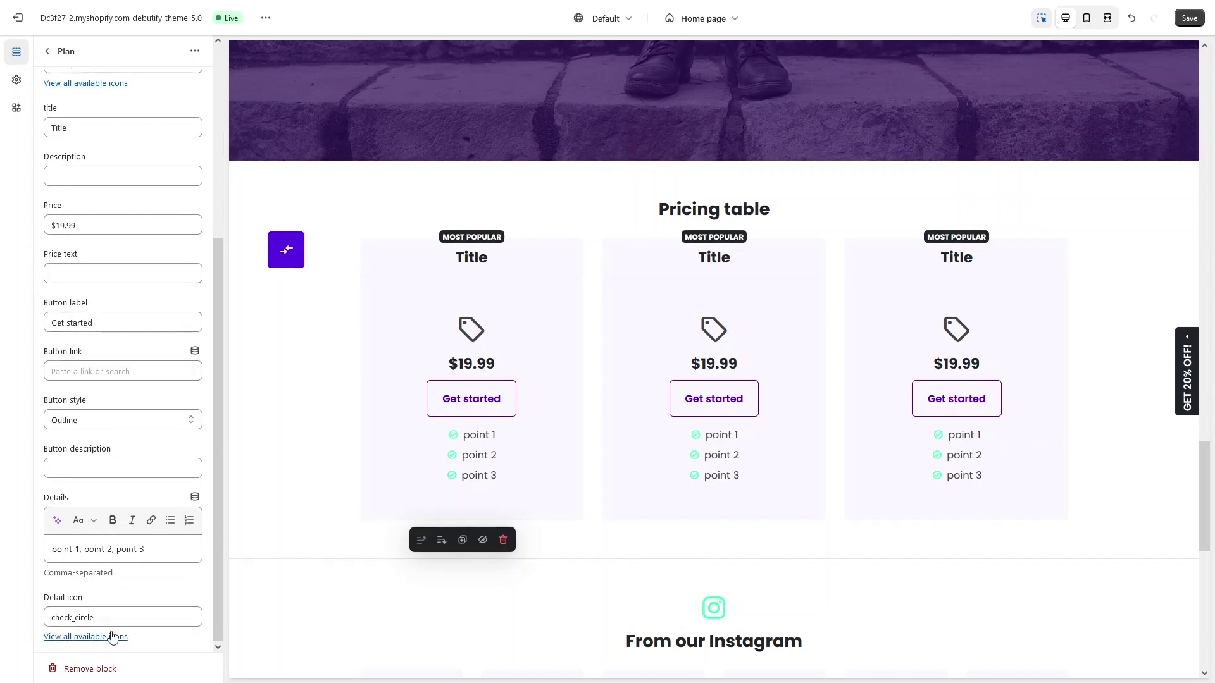
{"action": "scroll", "coordinate": [117, 354], "scroll_direction": "up", "scroll_amount": 4}
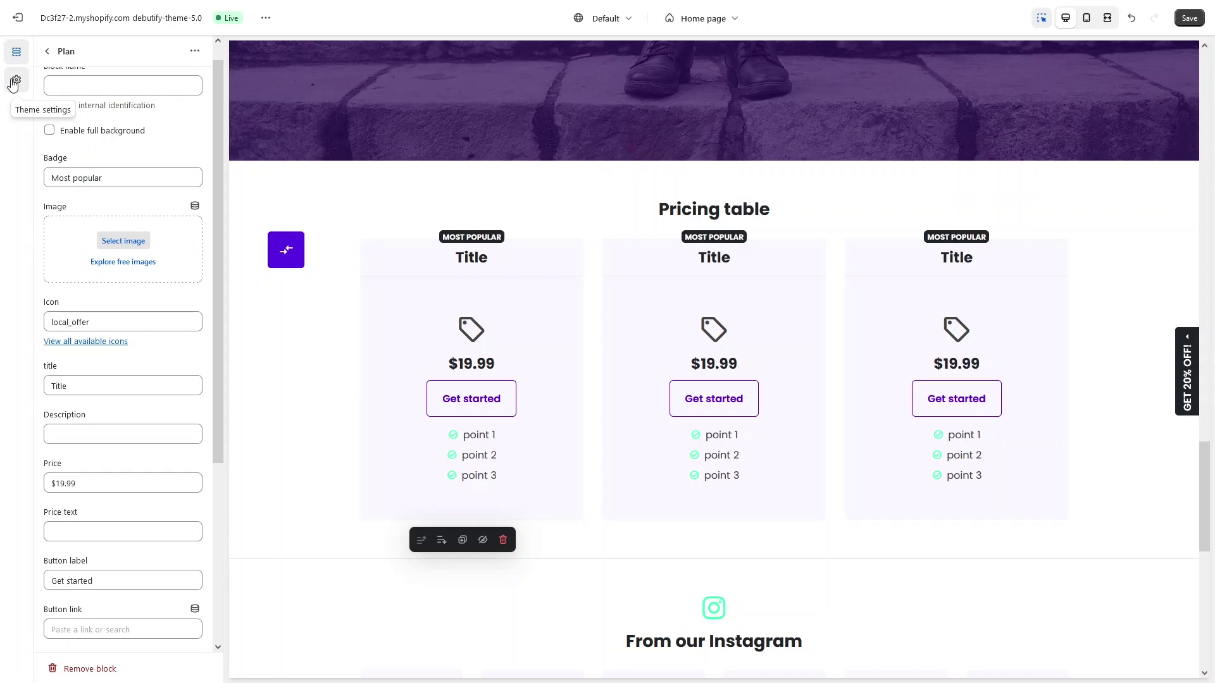
{"action": "left_click", "coordinate": [15, 81]}
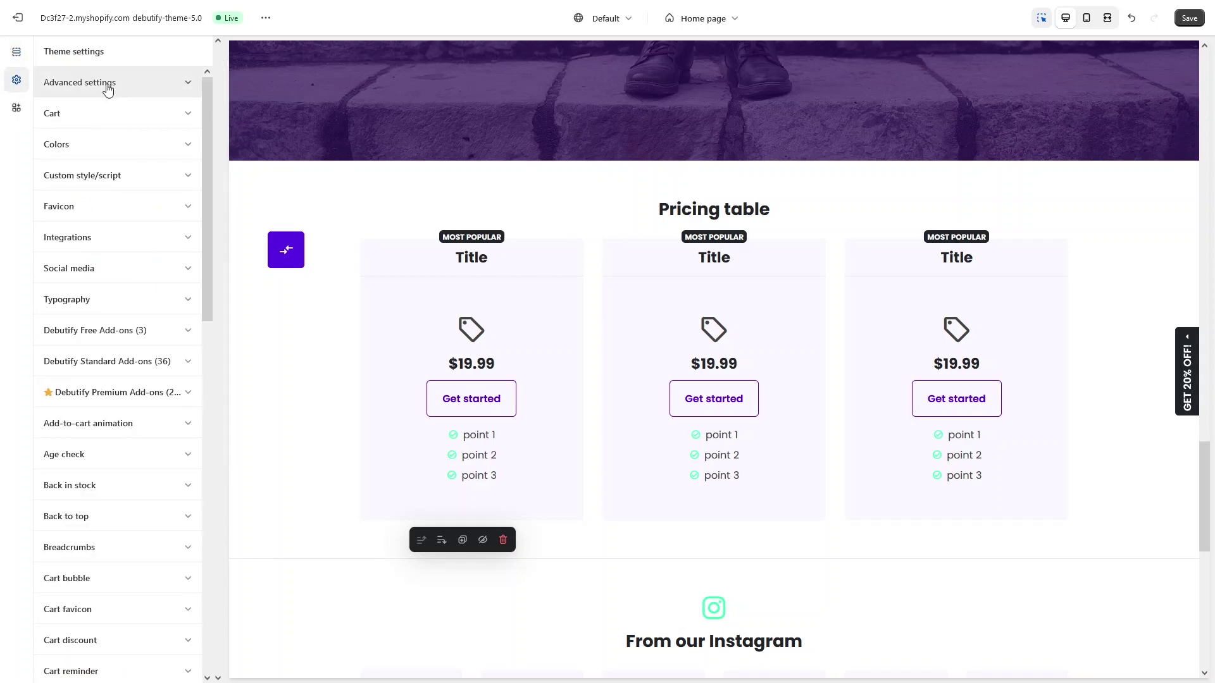
{"action": "left_click", "coordinate": [136, 116]}
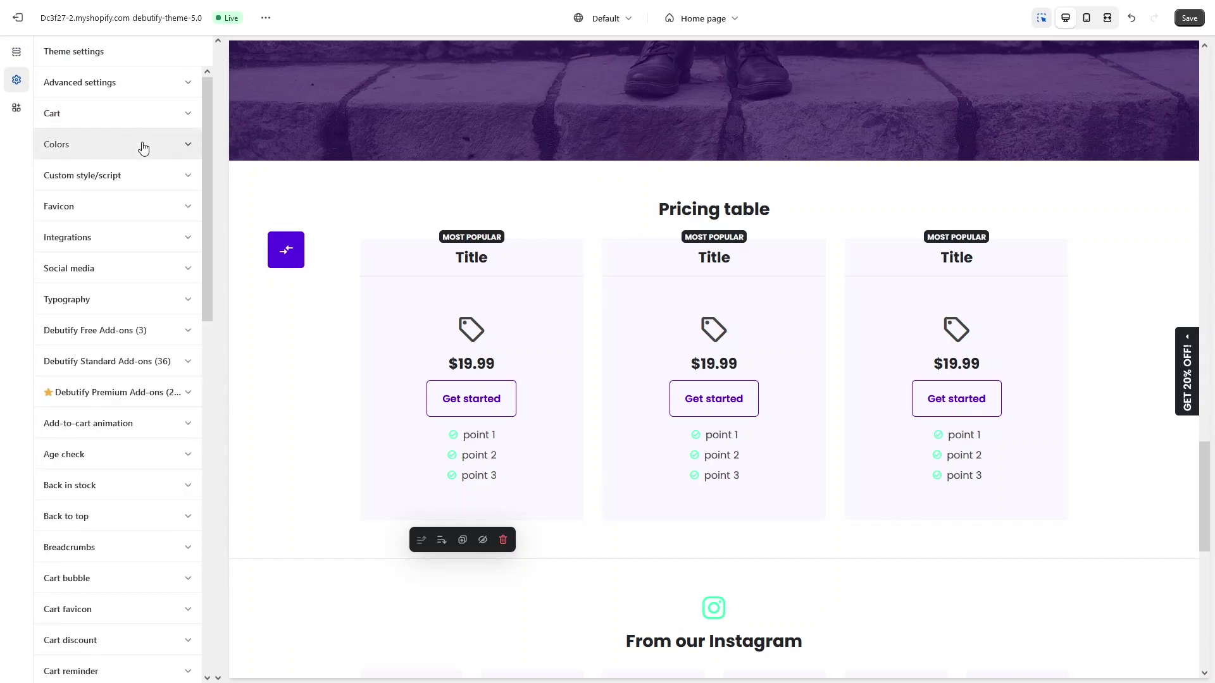
{"action": "left_click", "coordinate": [143, 148]}
{"action": "scroll", "coordinate": [144, 253], "scroll_direction": "down", "scroll_amount": 5}
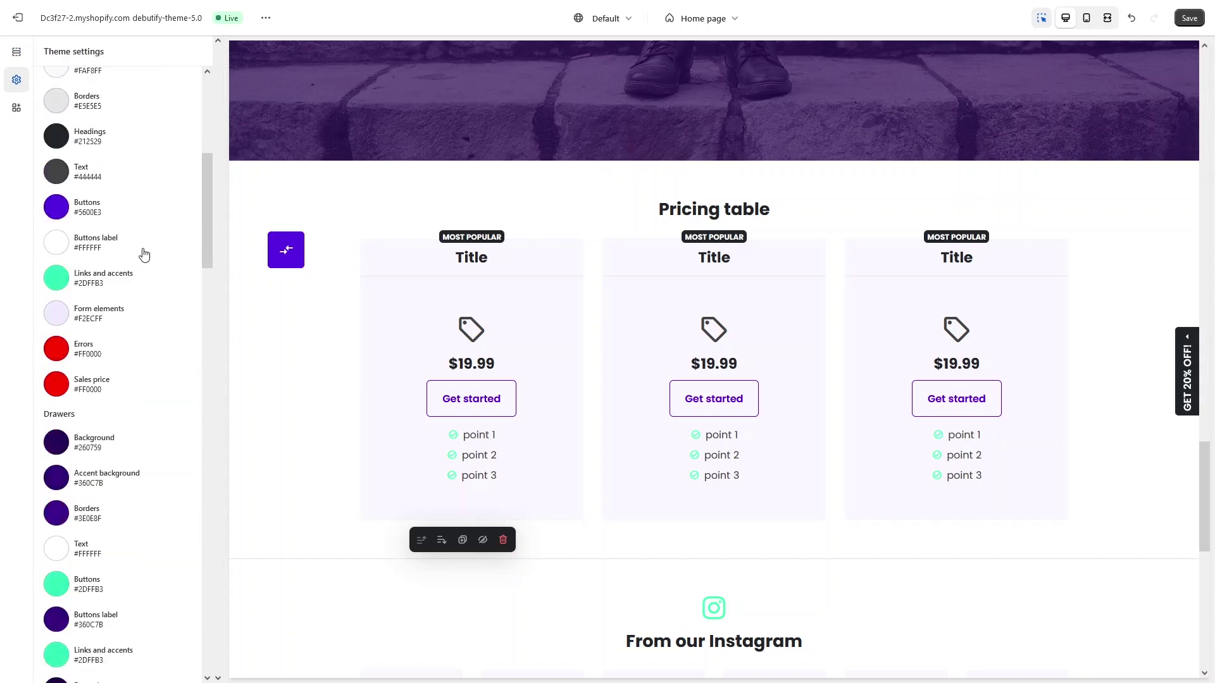
{"action": "scroll", "coordinate": [144, 253], "scroll_direction": "up", "scroll_amount": 5}
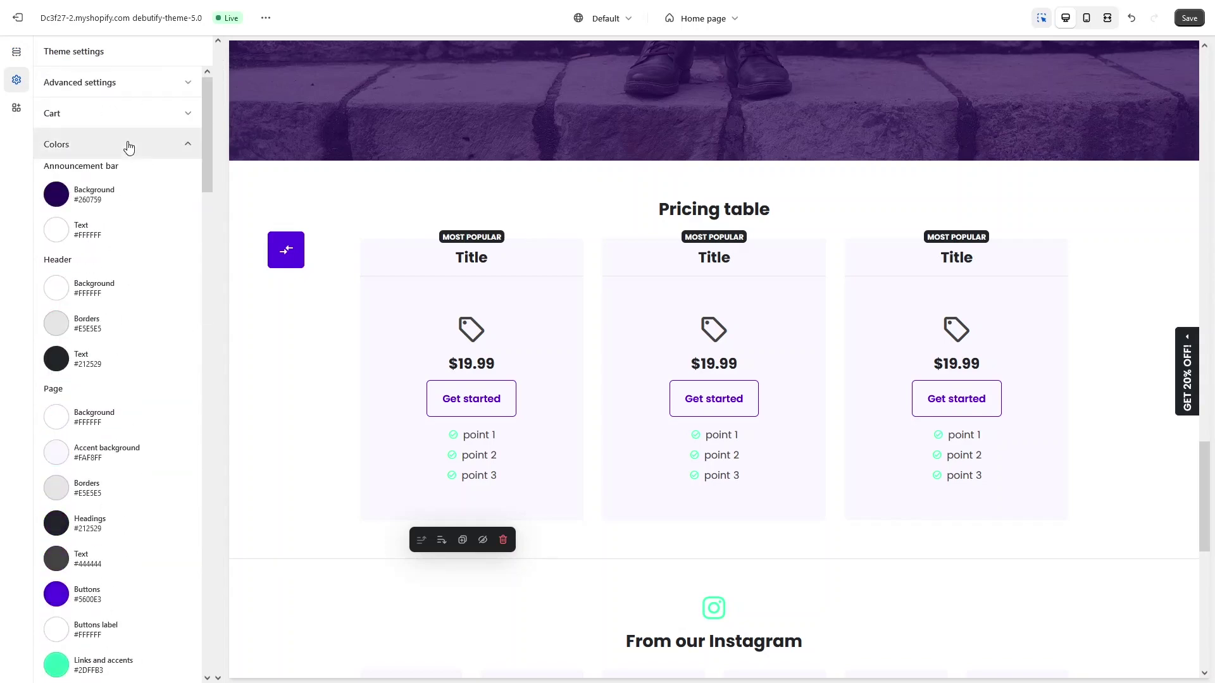
{"action": "left_click", "coordinate": [124, 147]}
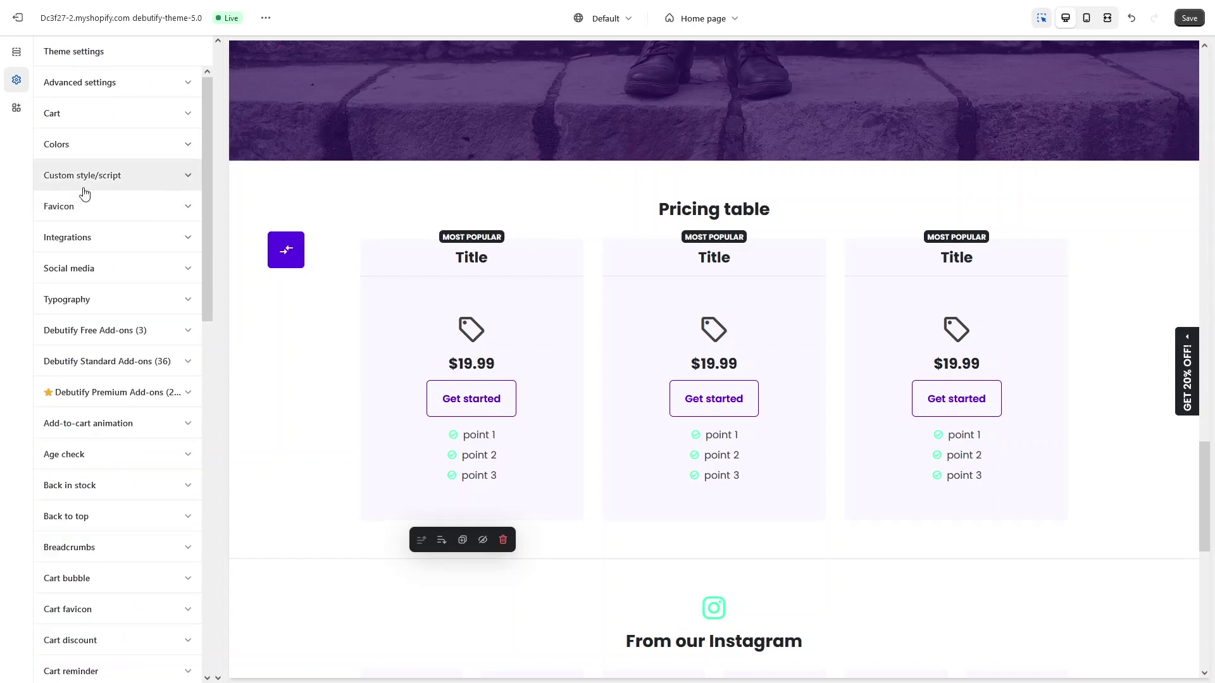
{"action": "left_click", "coordinate": [84, 238]}
{"action": "left_click", "coordinate": [120, 238]}
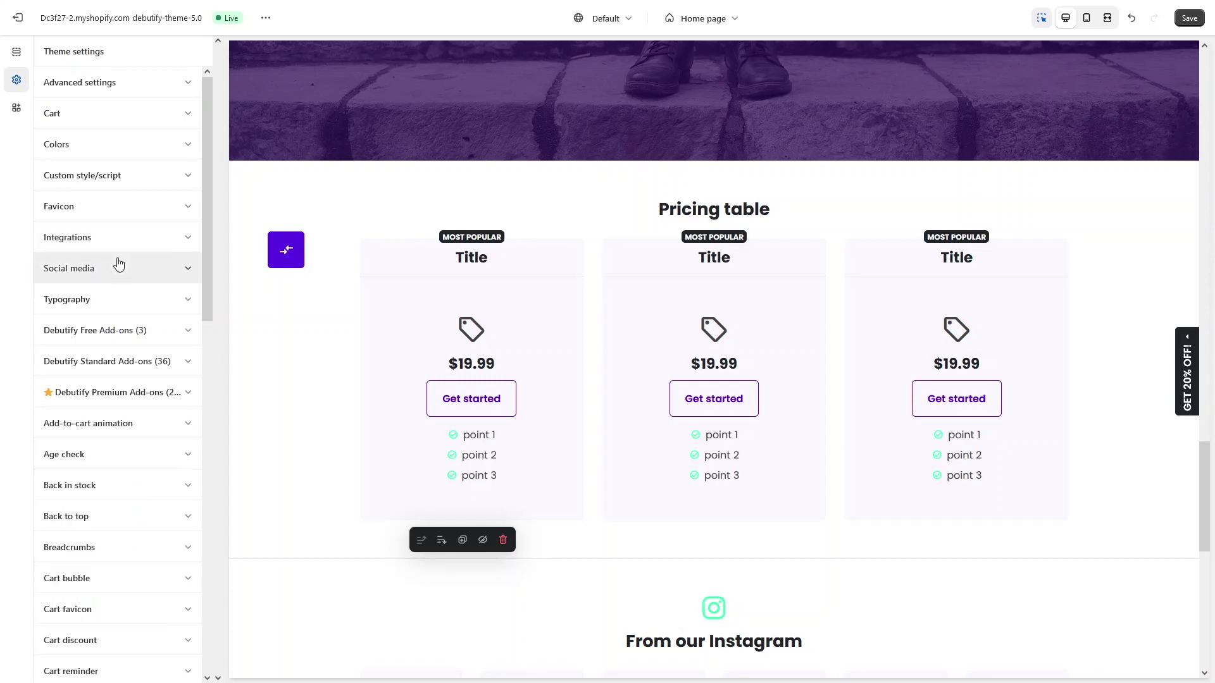
{"action": "scroll", "coordinate": [120, 280], "scroll_direction": "down", "scroll_amount": 2}
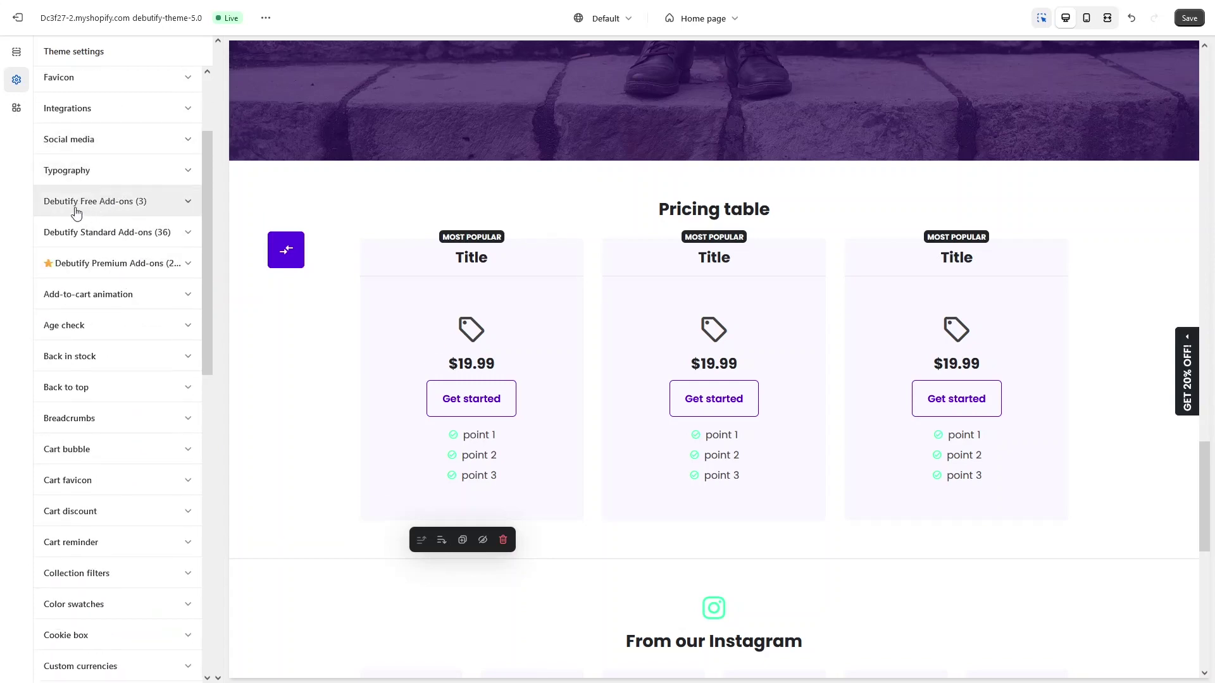
Step: Expand and look through the Debutify Free Add-ons options, then collapse them
{"action": "left_click", "coordinate": [121, 208]}
{"action": "scroll", "coordinate": [145, 187], "scroll_direction": "down", "scroll_amount": 1}
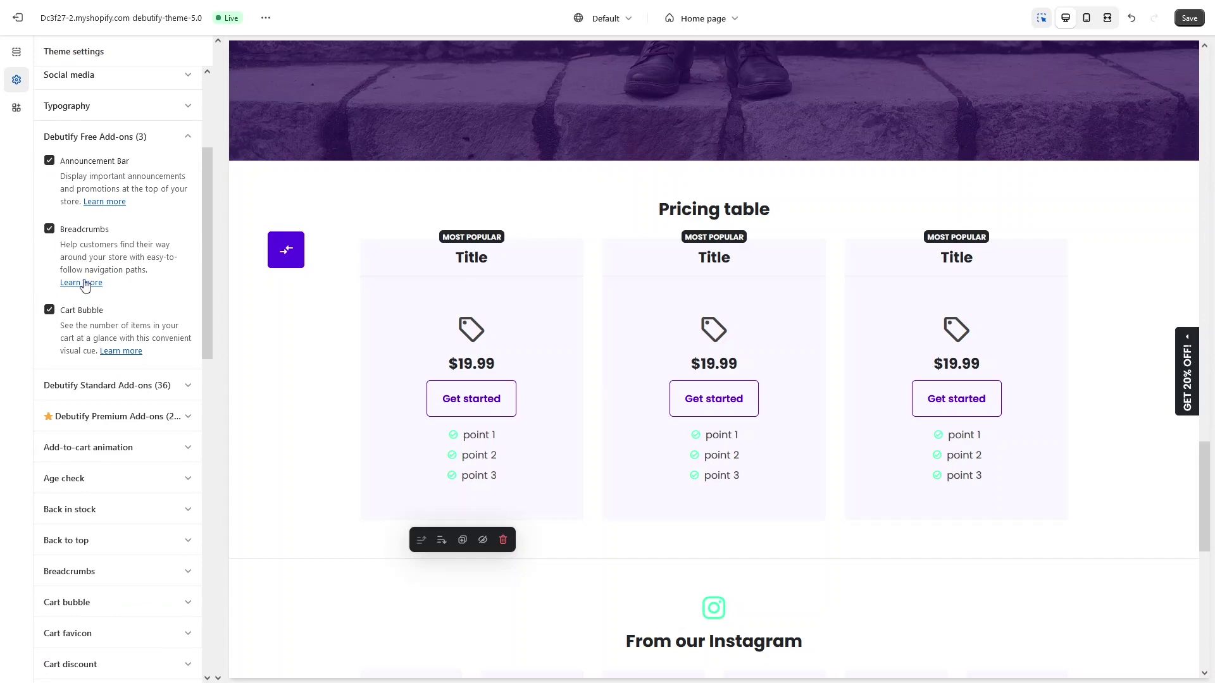
{"action": "scroll", "coordinate": [81, 317], "scroll_direction": "up", "scroll_amount": 2}
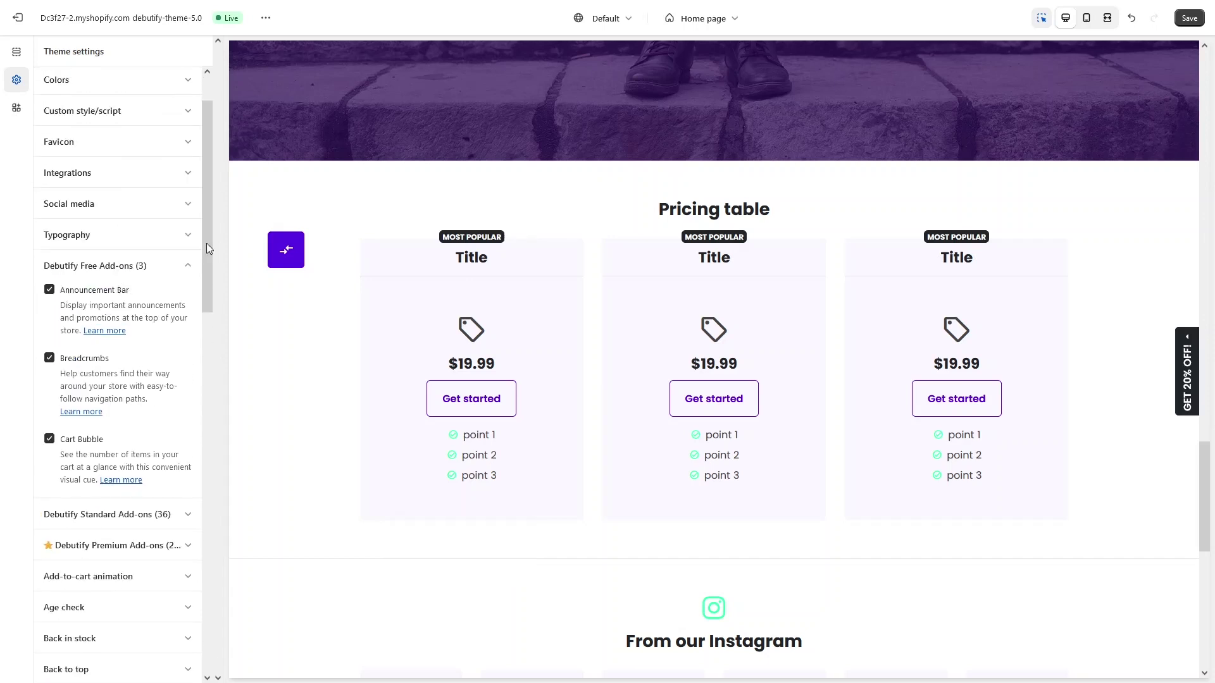
{"action": "left_click", "coordinate": [190, 271]}
Step: Expand Debutify Standard Add-ons and scroll down to the Loyalty Builders group with Instagram Feed
{"action": "scroll", "coordinate": [177, 221], "scroll_direction": "down", "scroll_amount": 2}
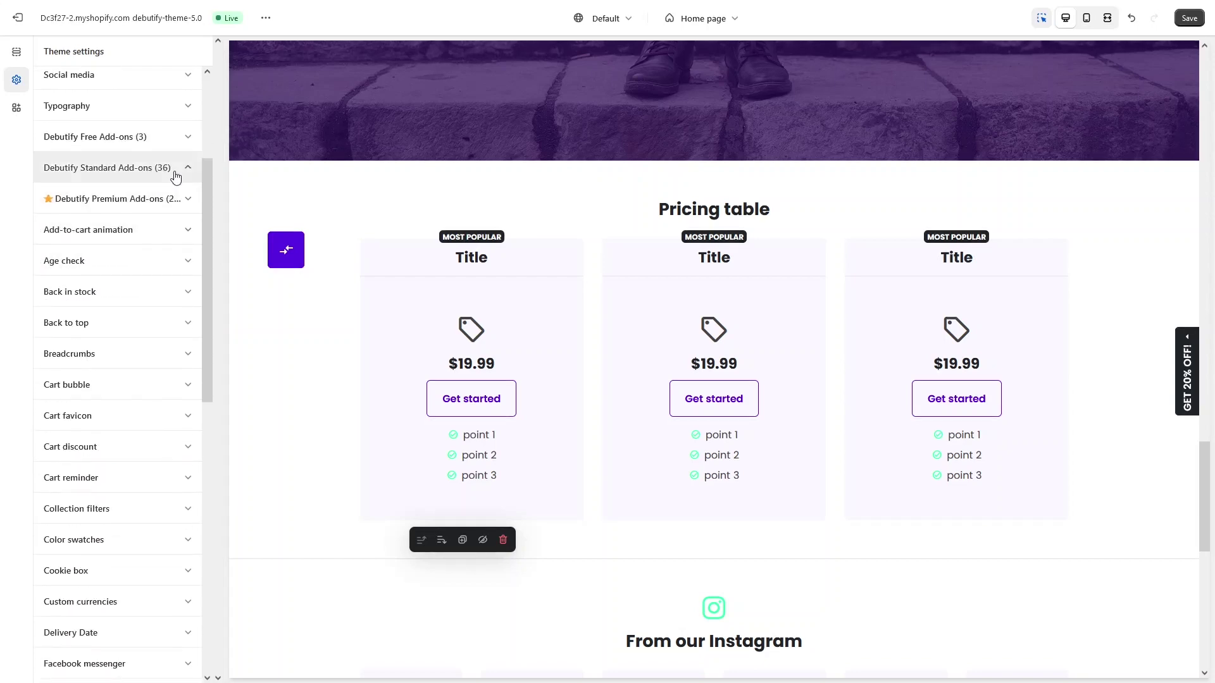
{"action": "left_click", "coordinate": [175, 176]}
{"action": "scroll", "coordinate": [122, 295], "scroll_direction": "down", "scroll_amount": 2}
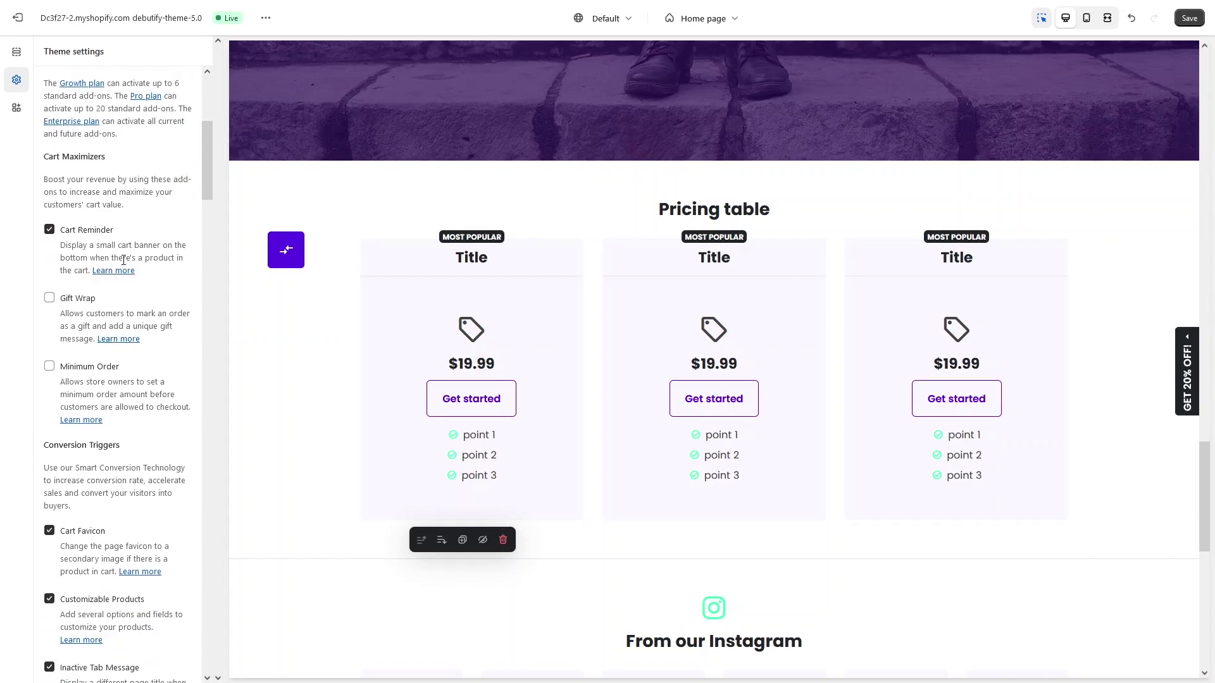
{"action": "scroll", "coordinate": [126, 272], "scroll_direction": "down", "scroll_amount": 5}
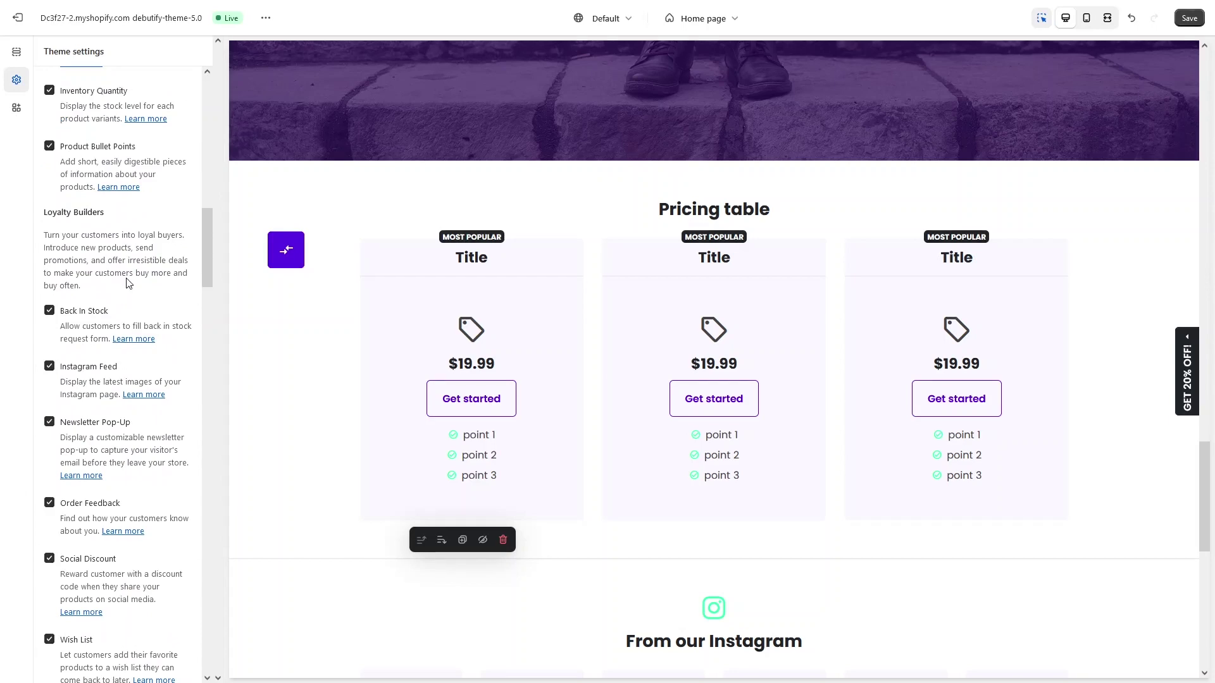
{"action": "scroll", "coordinate": [515, 198], "scroll_direction": "down", "scroll_amount": 6}
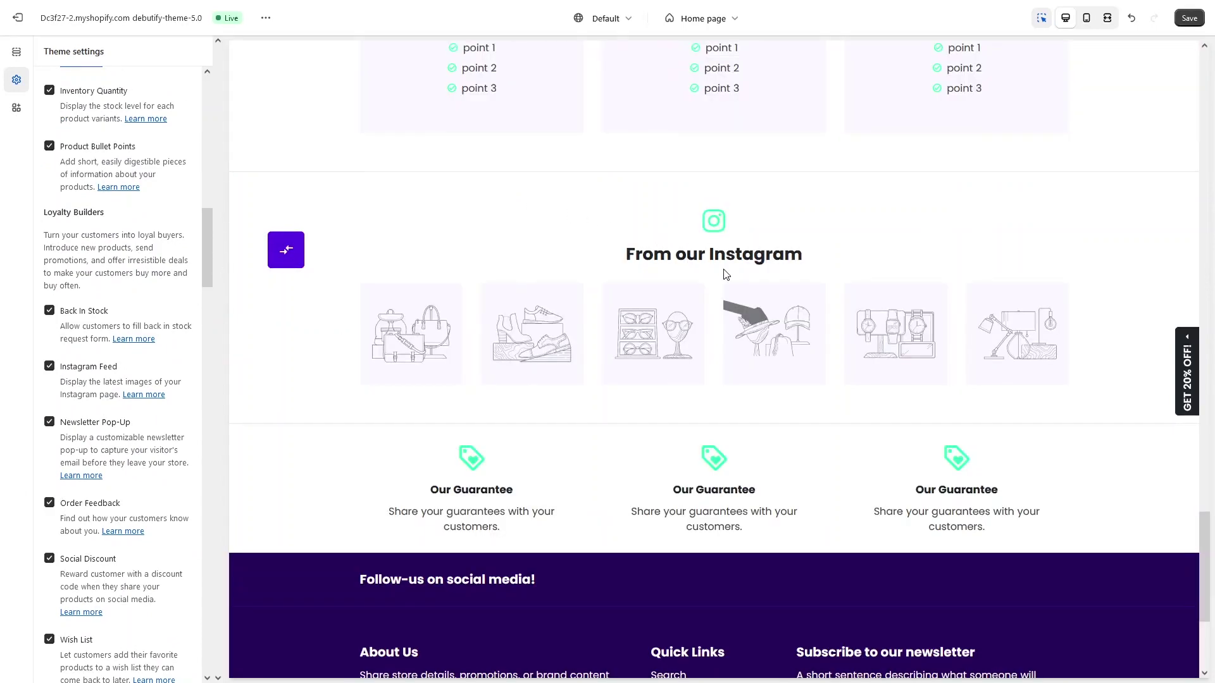
Step: Uncheck Instagram Feed under Loyalty Builders, then collapse Debutify Standard Add-ons
{"action": "left_click", "coordinate": [49, 366]}
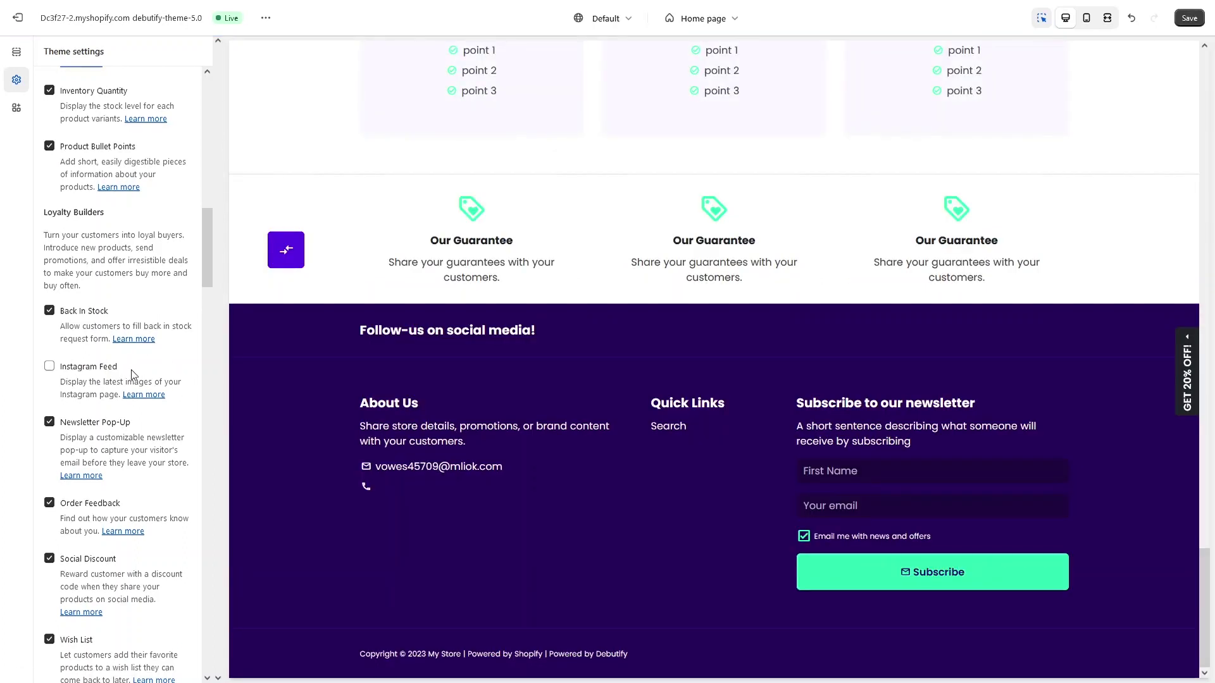
{"action": "scroll", "coordinate": [134, 373], "scroll_direction": "down", "scroll_amount": 3}
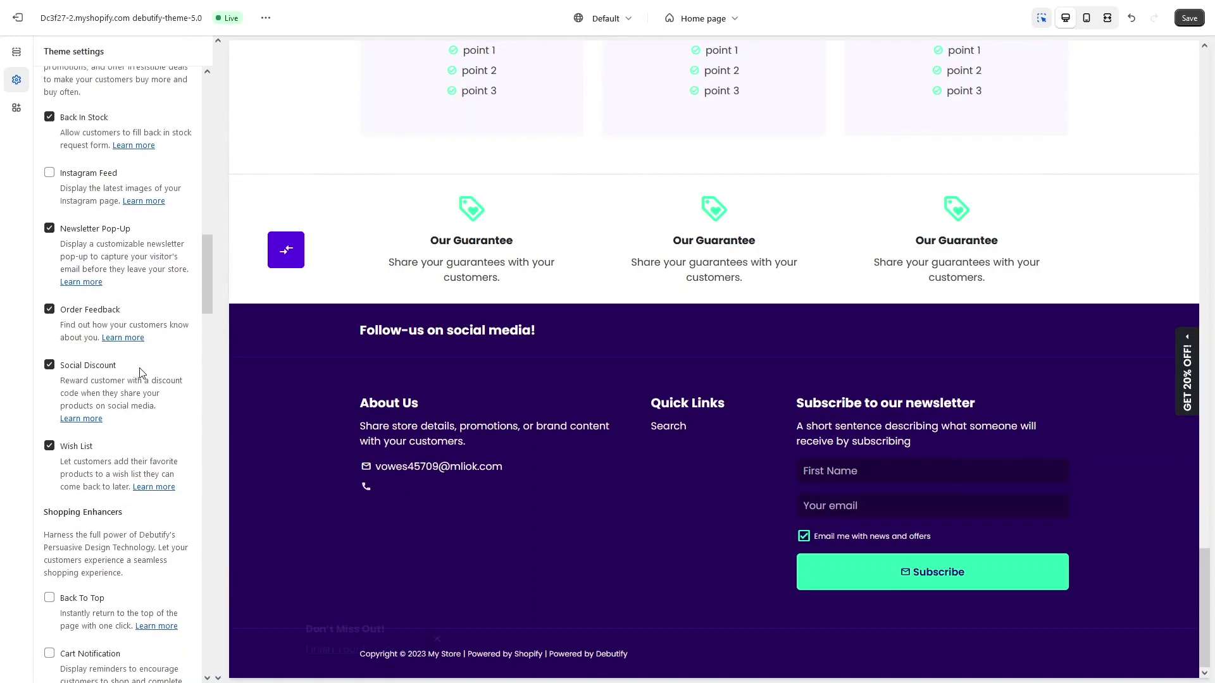
{"action": "scroll", "coordinate": [58, 164], "scroll_direction": "up", "scroll_amount": 3}
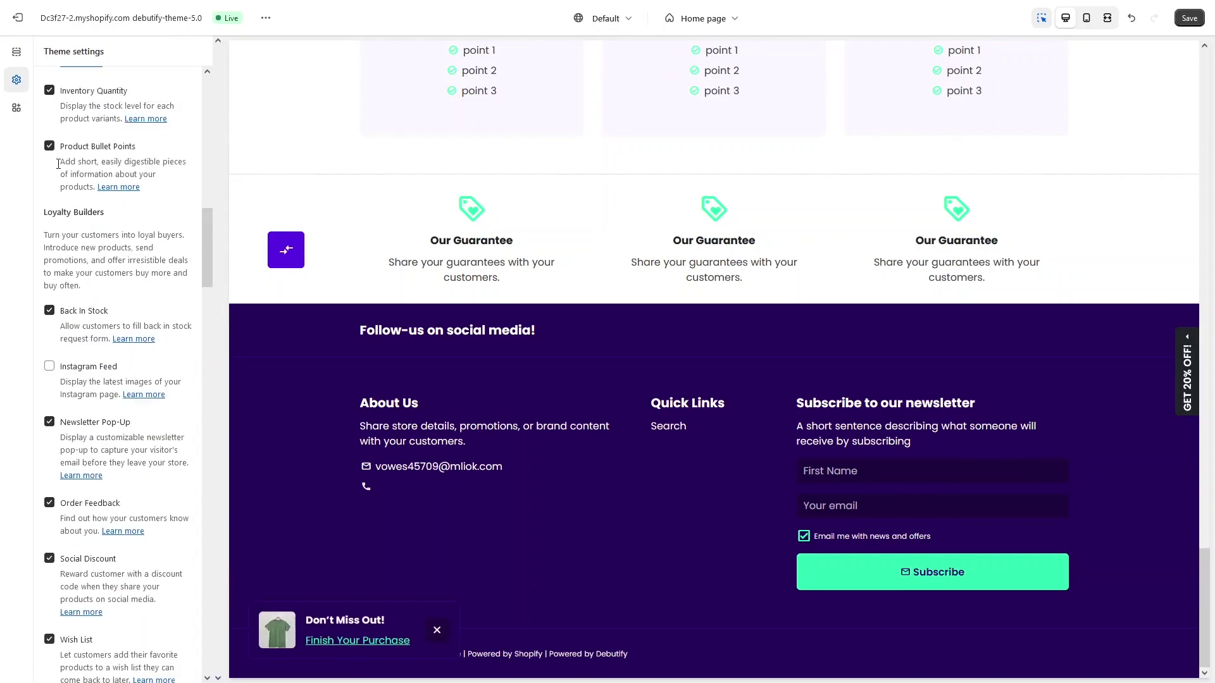
{"action": "scroll", "coordinate": [60, 108], "scroll_direction": "up", "scroll_amount": 10}
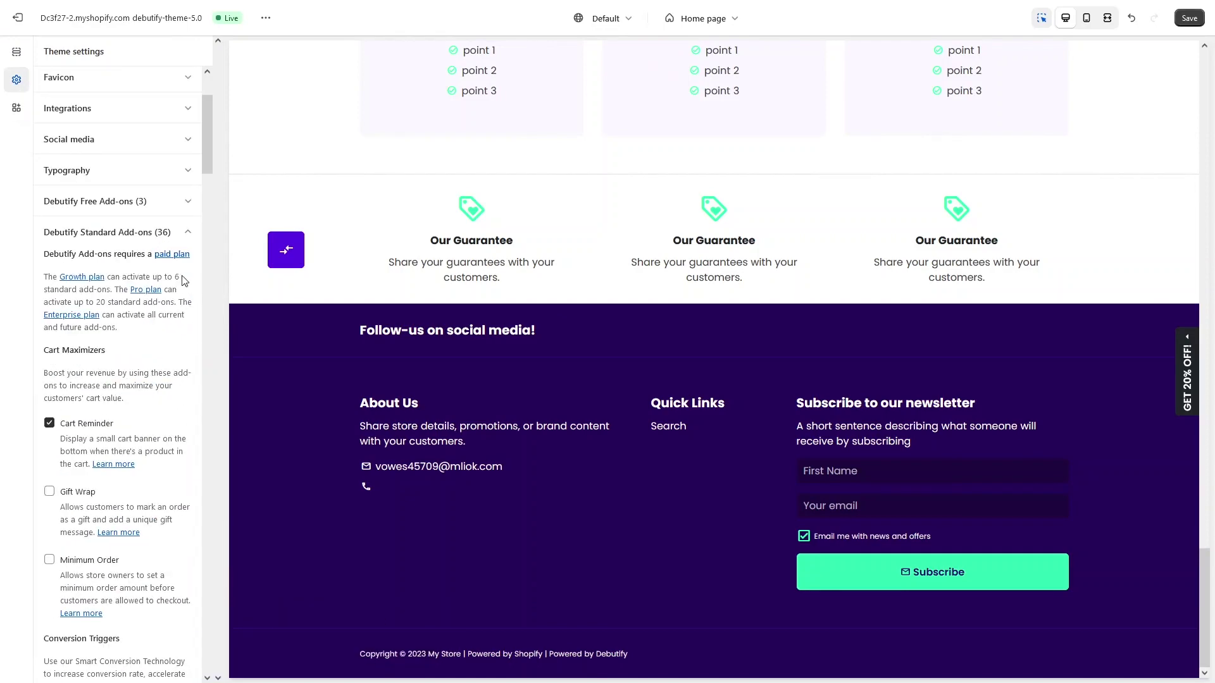
{"action": "left_click", "coordinate": [184, 234]}
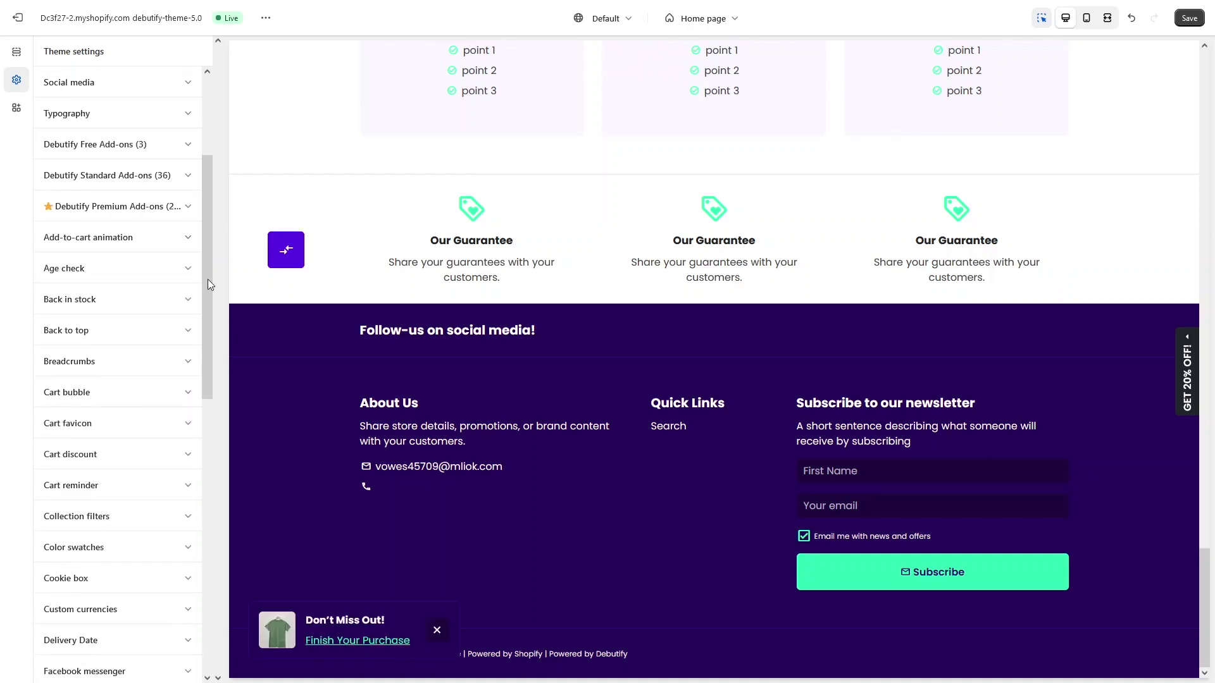
{"action": "left_click_drag", "start_coordinate": [207, 279], "coordinate": [230, 412]}
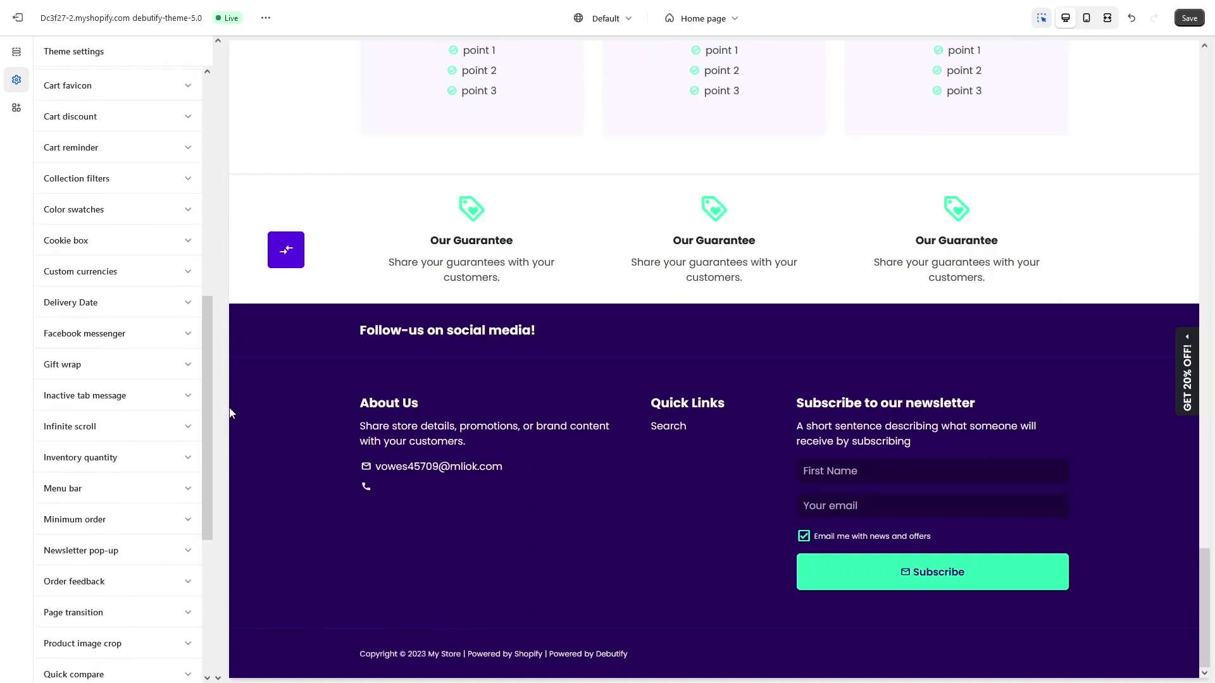
Step: Save the home page changes and view the live store from the theme's actions menu
{"action": "left_click", "coordinate": [17, 109]}
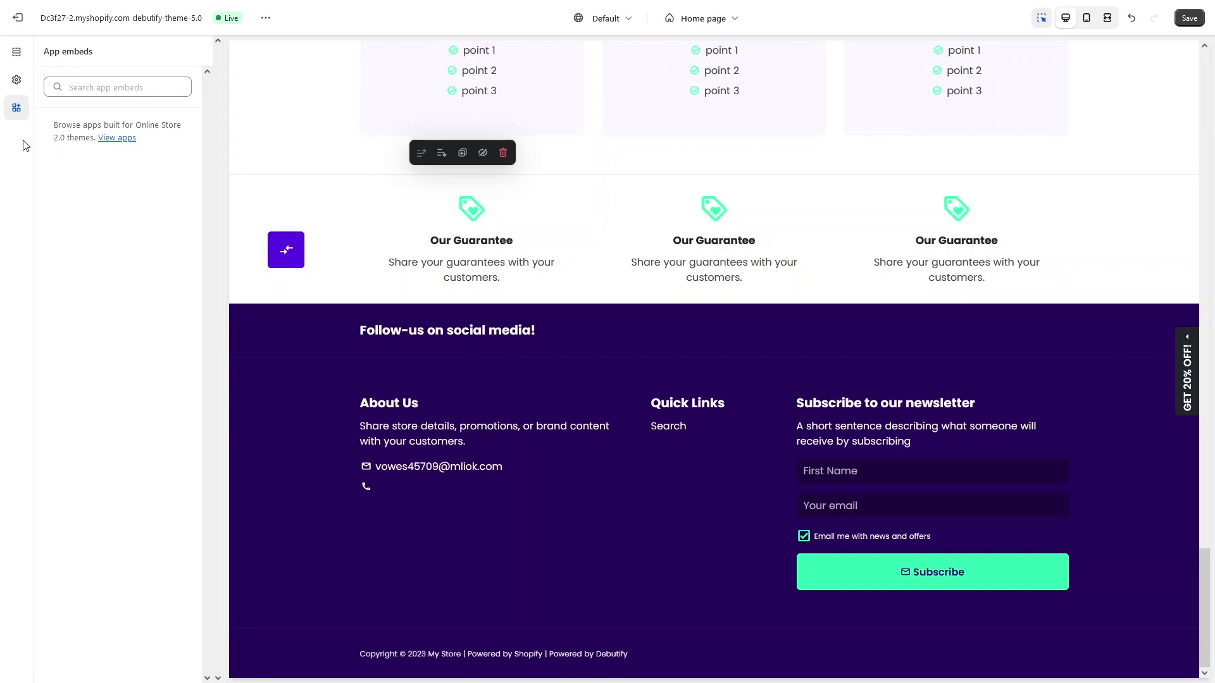
{"action": "left_click", "coordinate": [1191, 19]}
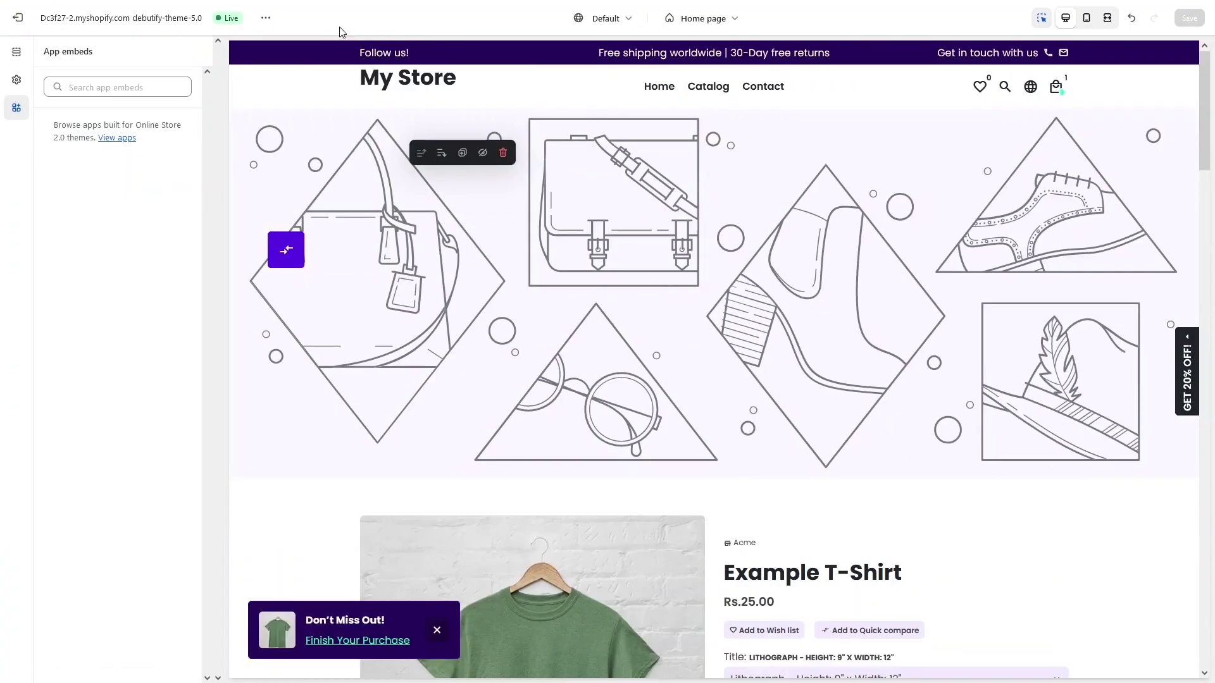
{"action": "left_click", "coordinate": [265, 19]}
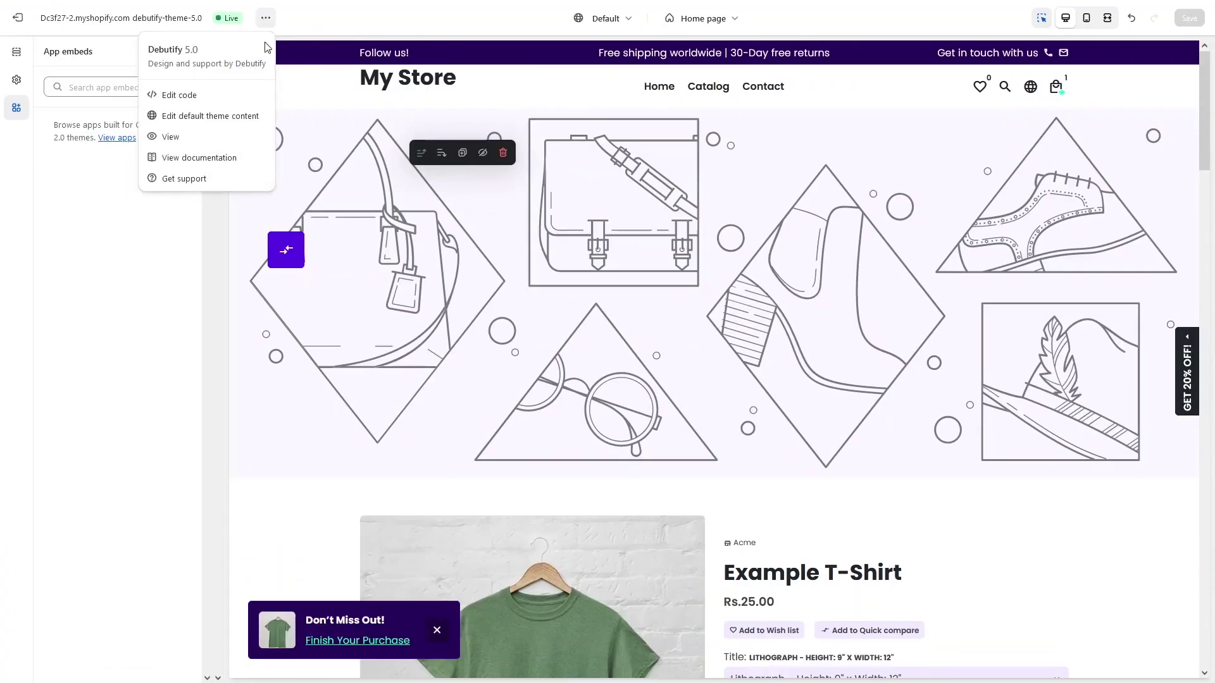
{"action": "left_click", "coordinate": [187, 138]}
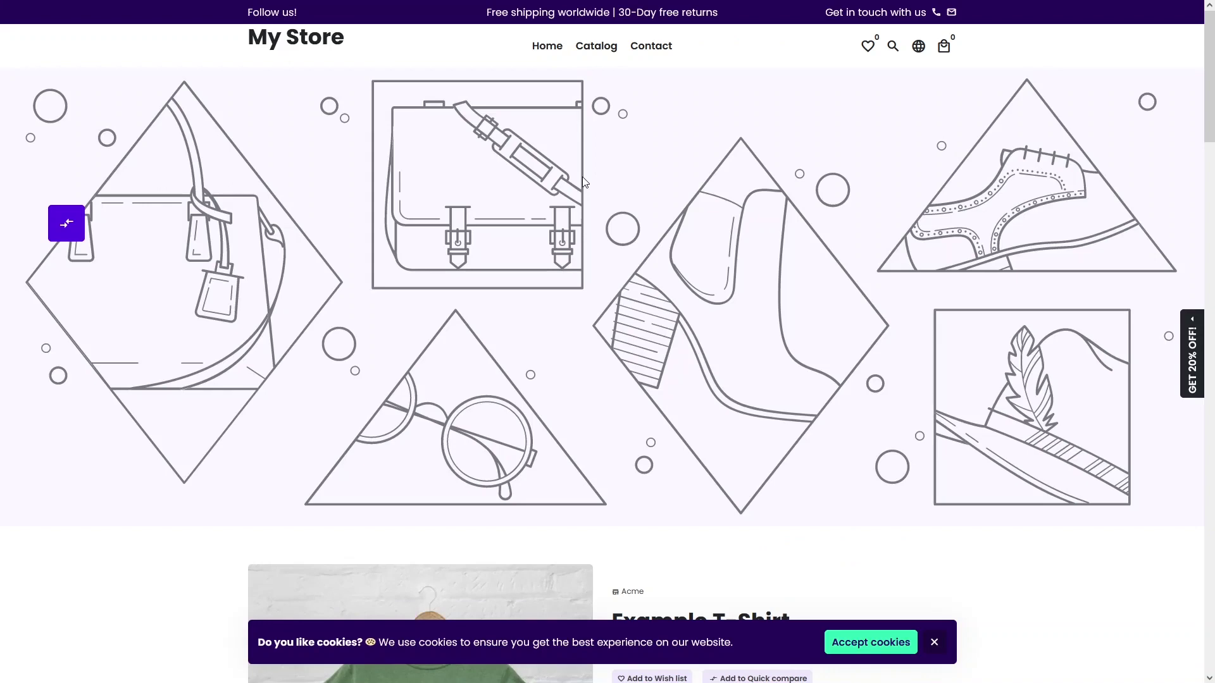
Step: Scroll the live home page past the T-Shirt, Featured collection, Image with text and banner to the $19.99 pricing plans
{"action": "scroll", "coordinate": [572, 193], "scroll_direction": "down", "scroll_amount": 8}
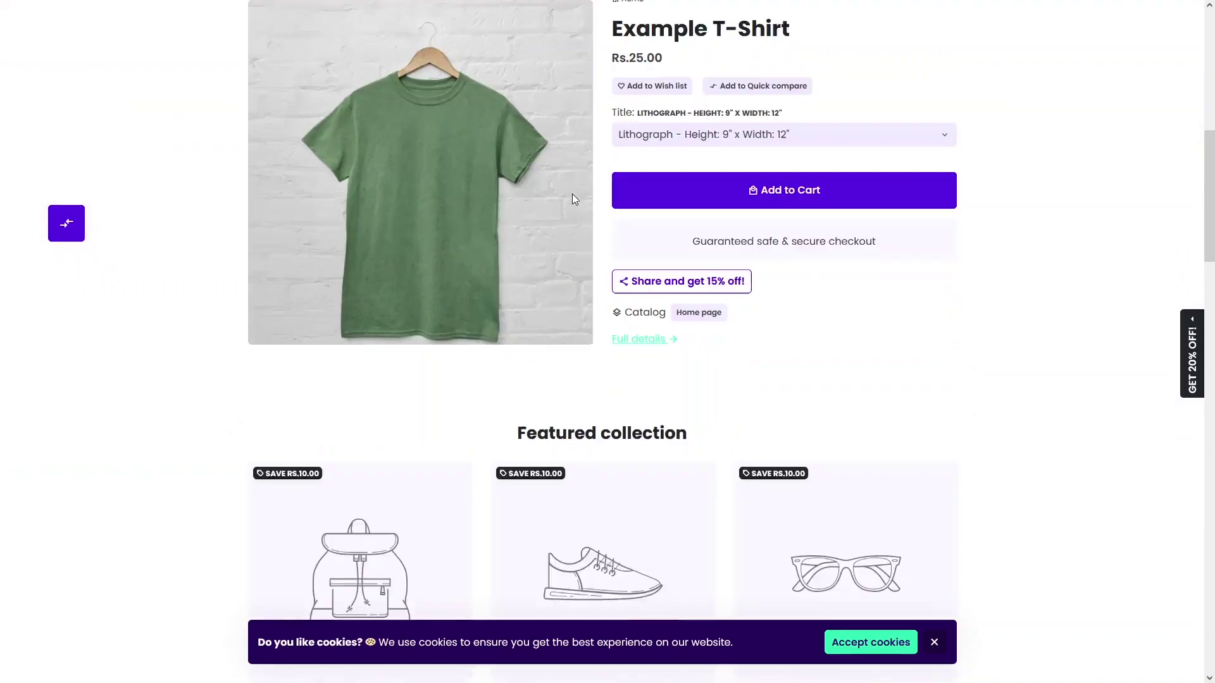
{"action": "scroll", "coordinate": [572, 193], "scroll_direction": "up", "scroll_amount": 8}
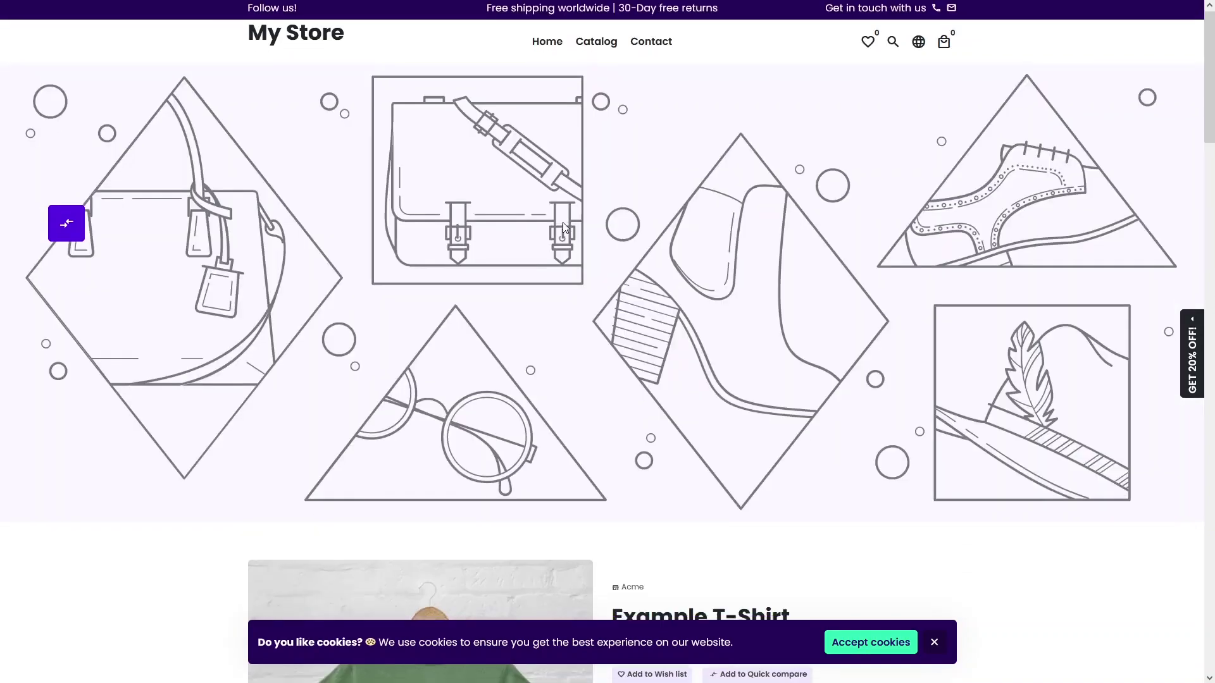
{"action": "scroll", "coordinate": [565, 226], "scroll_direction": "down", "scroll_amount": 5}
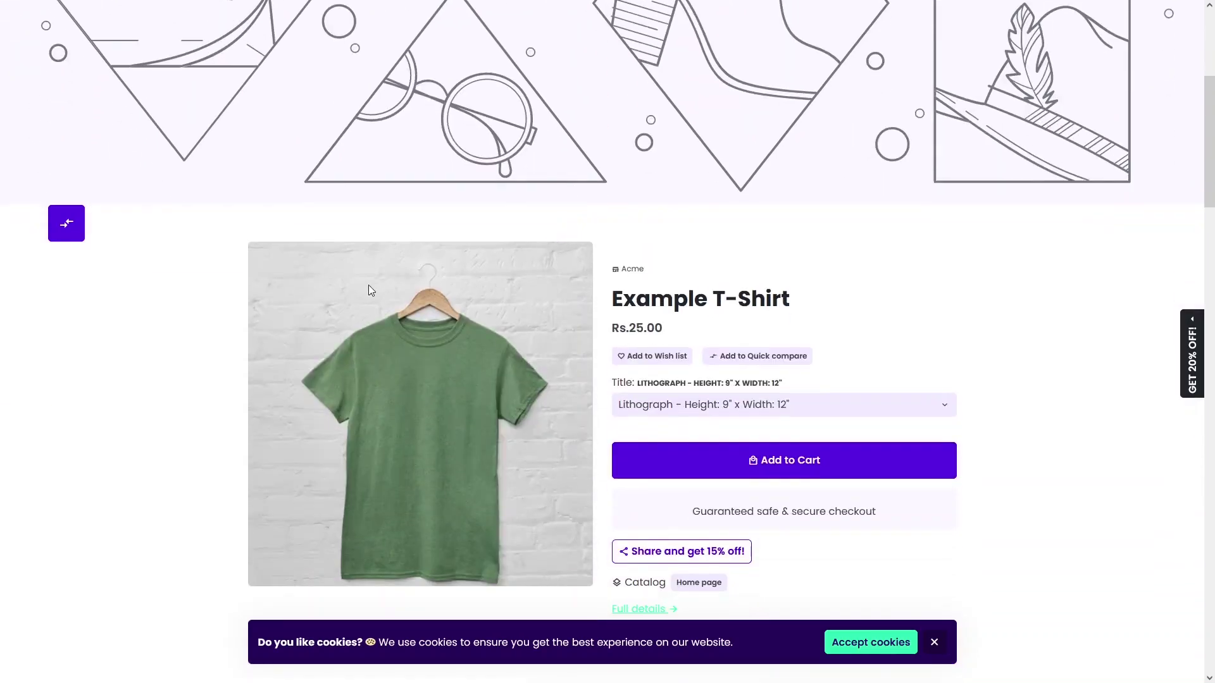
{"action": "scroll", "coordinate": [370, 290], "scroll_direction": "down", "scroll_amount": 5}
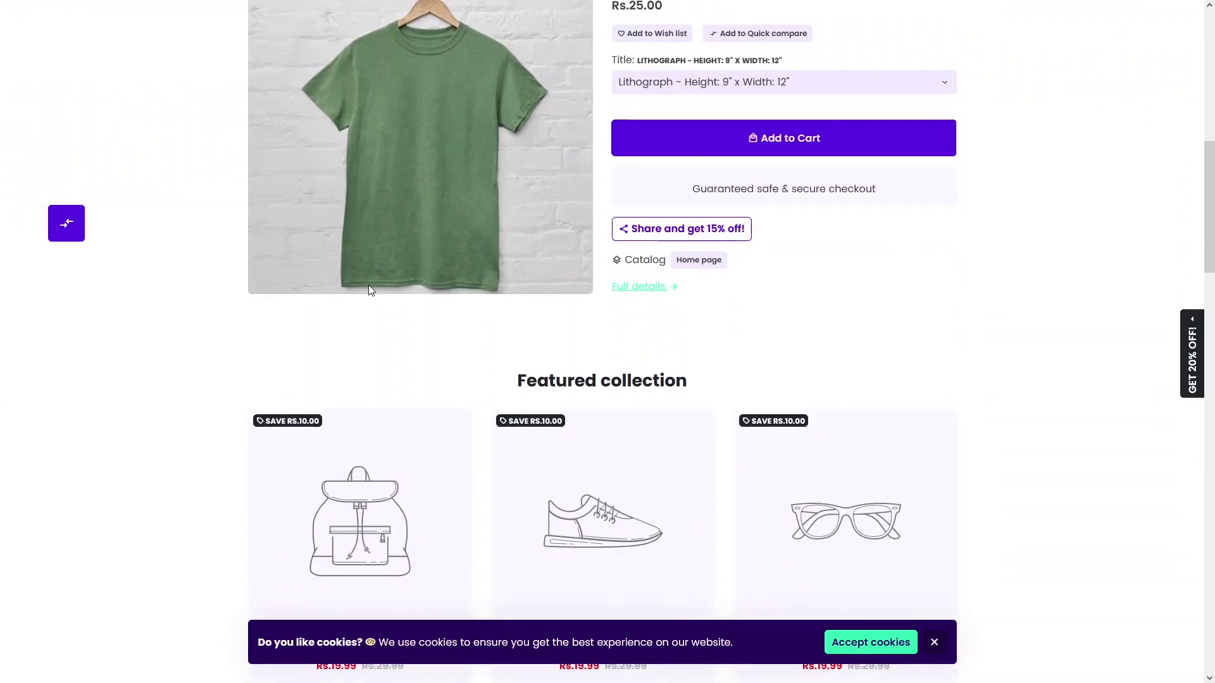
{"action": "scroll", "coordinate": [370, 290], "scroll_direction": "down", "scroll_amount": 6}
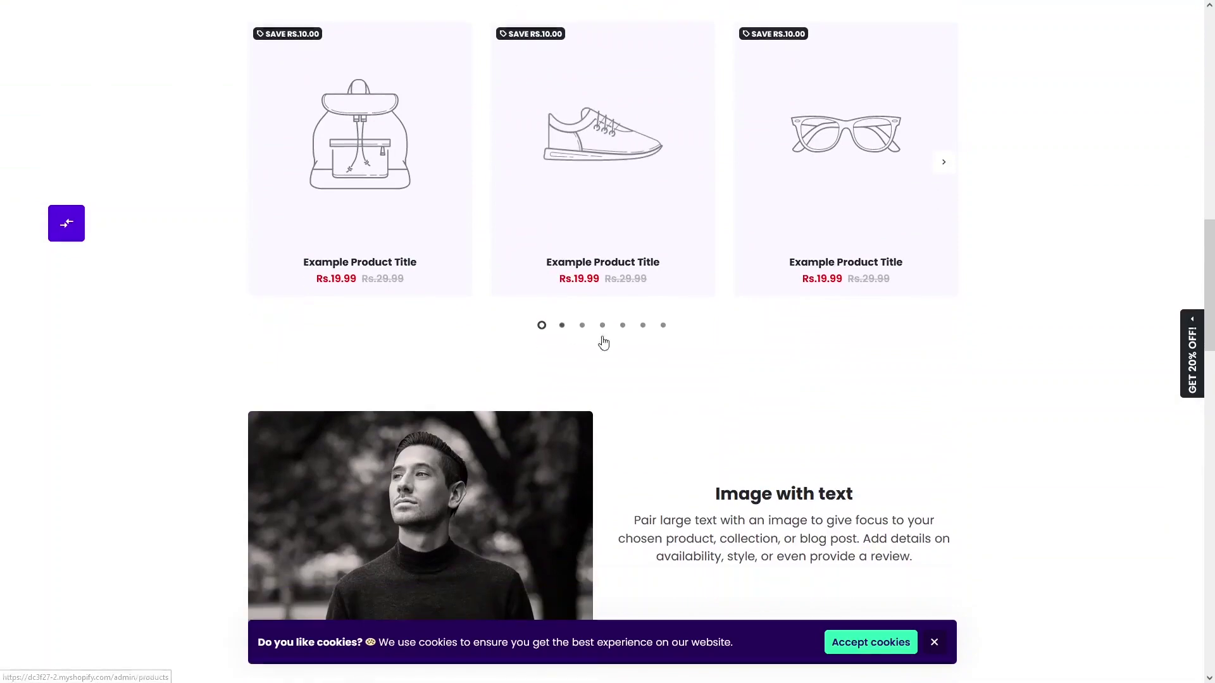
{"action": "scroll", "coordinate": [697, 310], "scroll_direction": "down", "scroll_amount": 6}
{"action": "scroll", "coordinate": [732, 320], "scroll_direction": "up", "scroll_amount": 5}
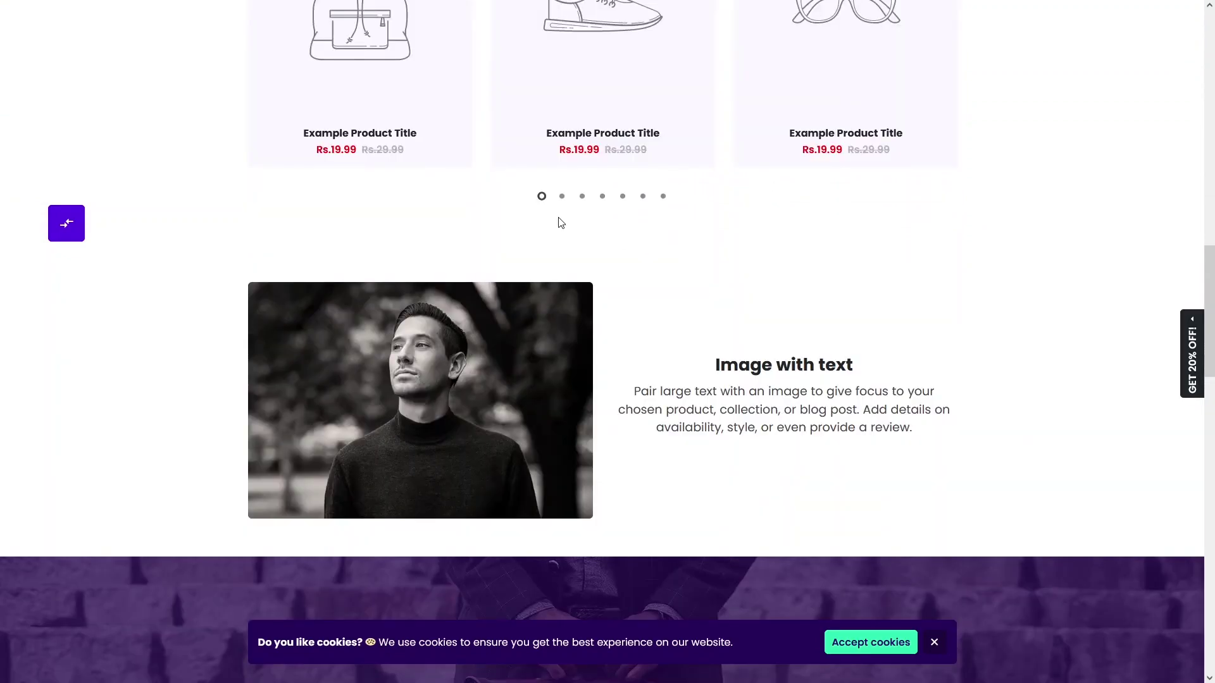
{"action": "scroll", "coordinate": [560, 223], "scroll_direction": "down", "scroll_amount": 11}
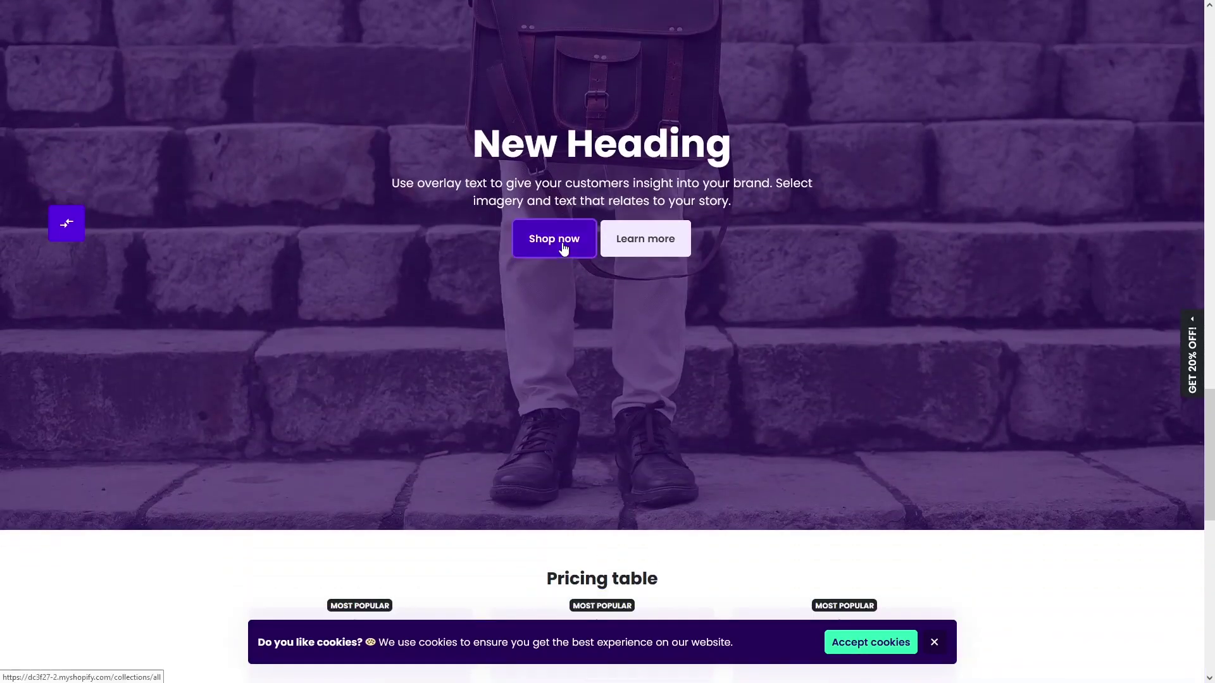
{"action": "scroll", "coordinate": [562, 244], "scroll_direction": "down", "scroll_amount": 10}
{"action": "scroll", "coordinate": [551, 227], "scroll_direction": "up", "scroll_amount": 4}
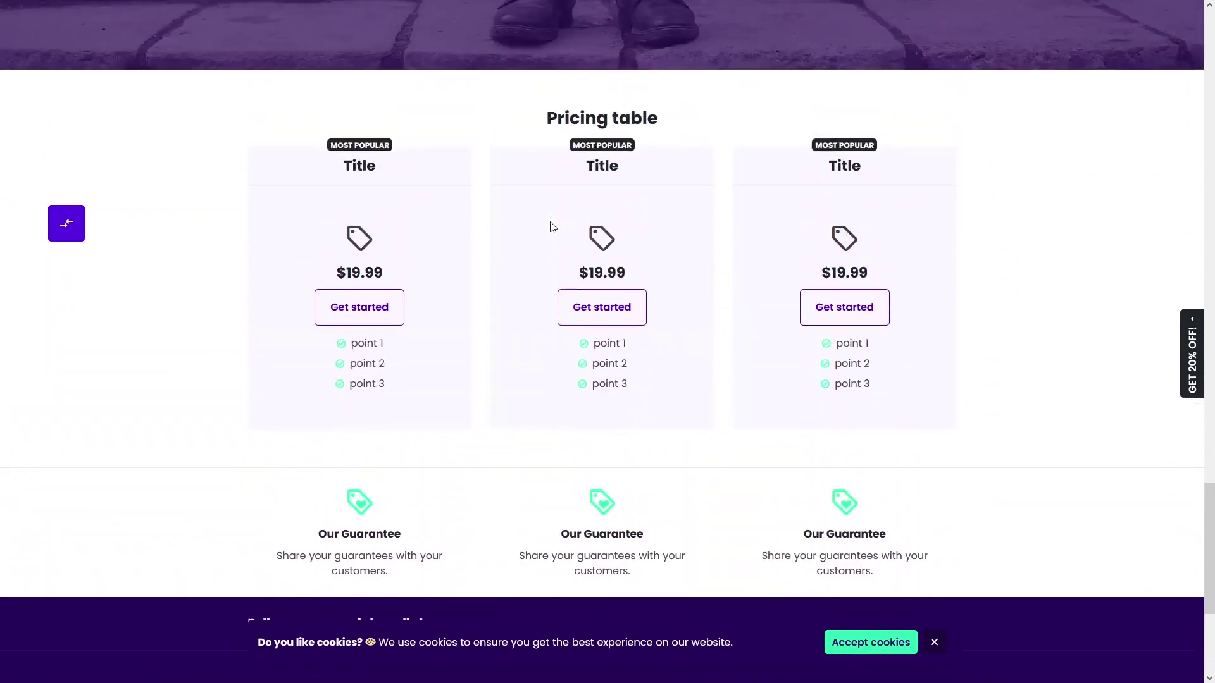
{"action": "scroll", "coordinate": [551, 226], "scroll_direction": "up", "scroll_amount": 3}
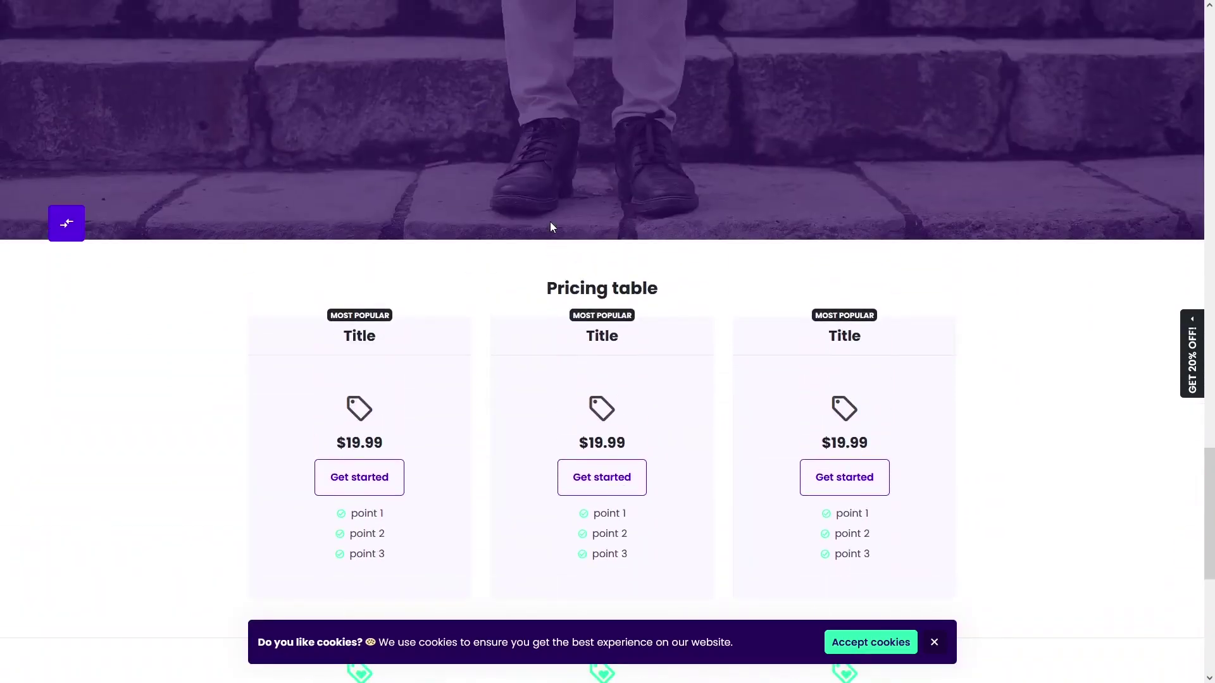